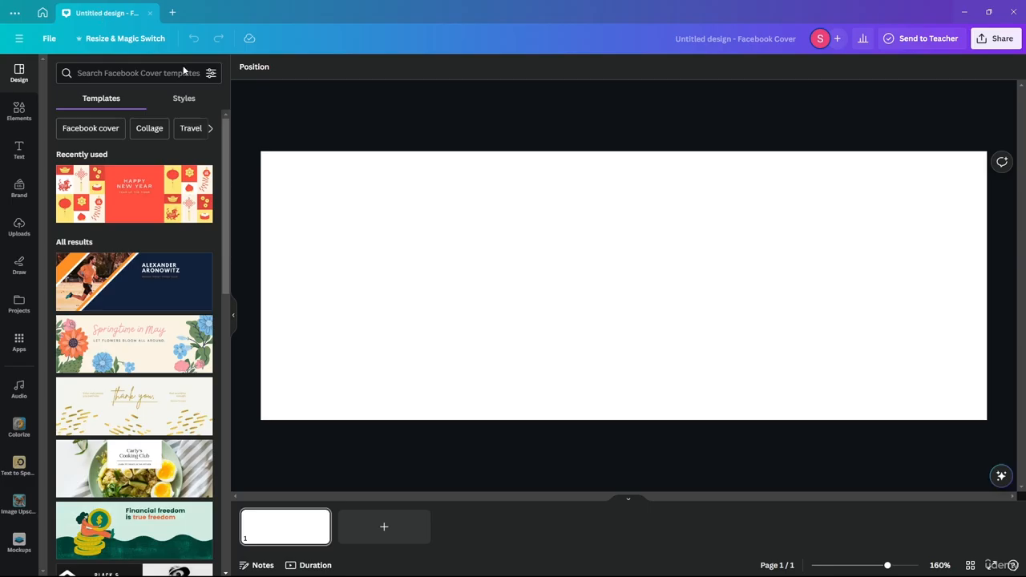
Search the Facebook cover templates for "suit"
left_click(146, 72)
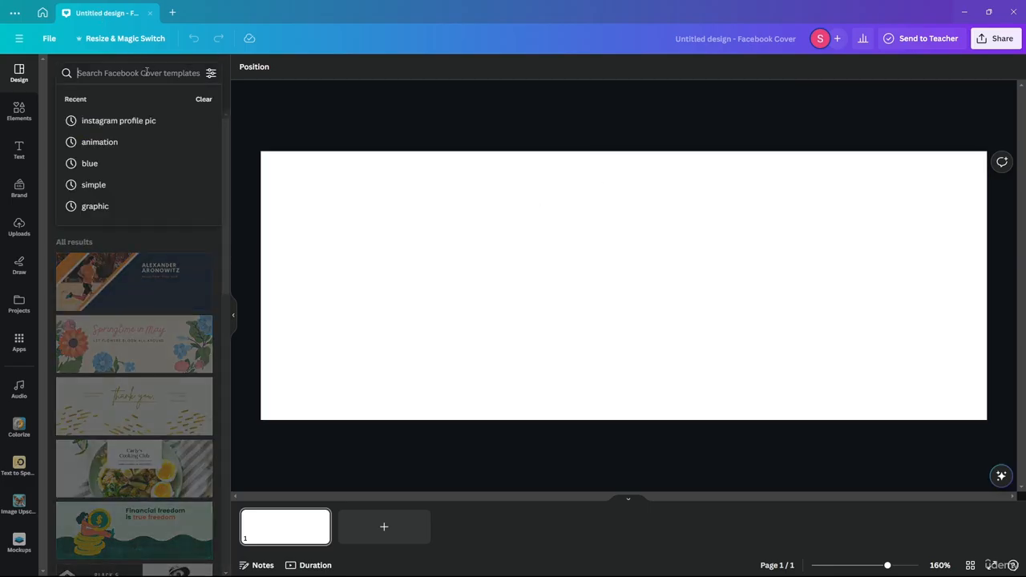
type("suit")
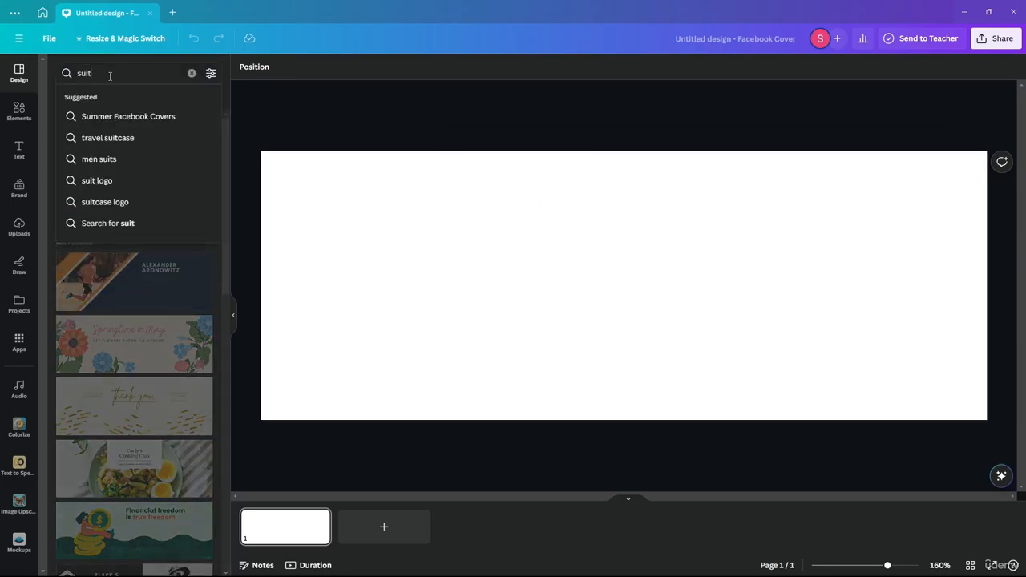
key("Return")
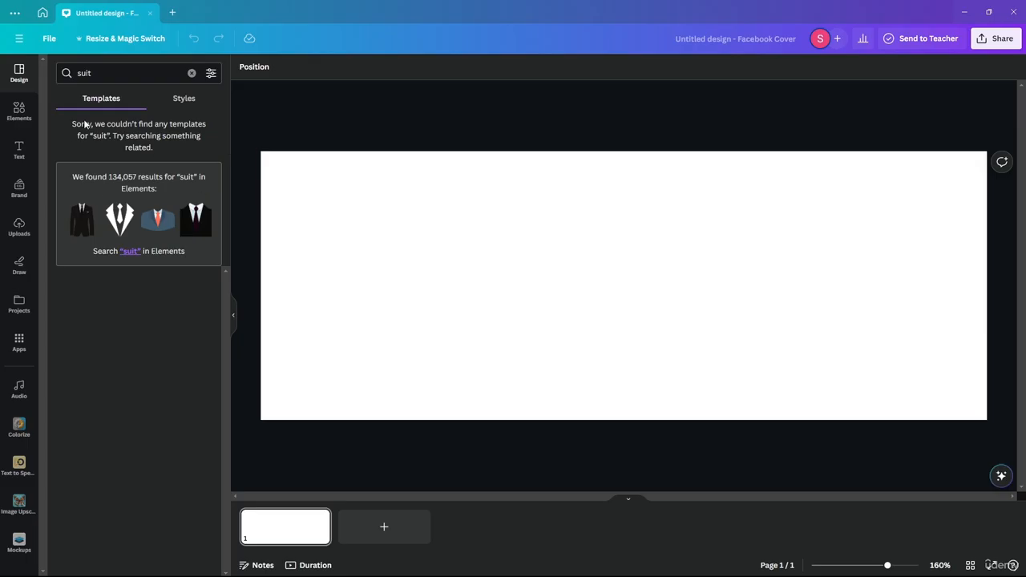
Search the Facebook cover templates for "business" instead and browse the designs
left_click(107, 73)
key("ctrl+a")
key("BackSpace")
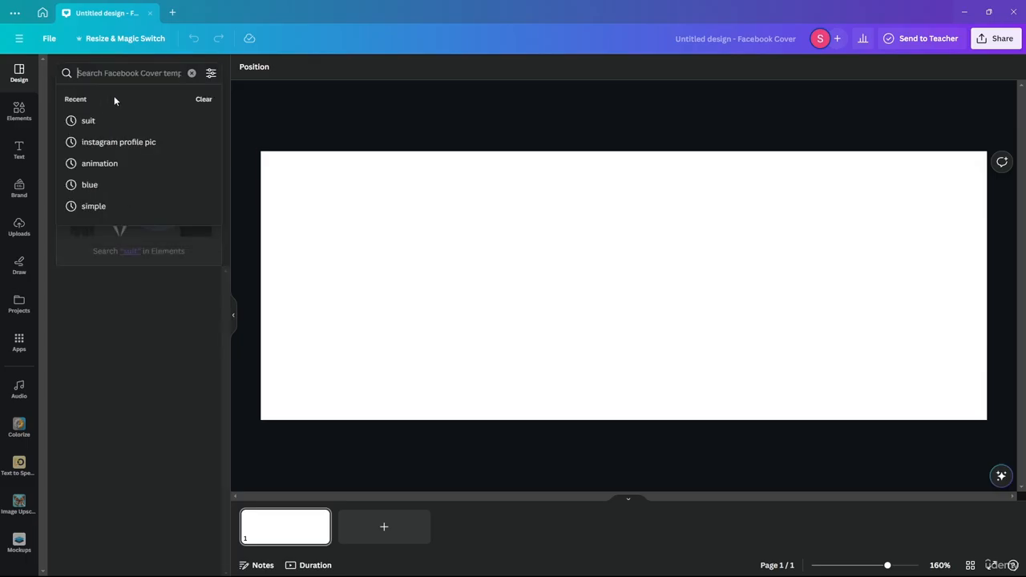
left_click(191, 73)
left_click(130, 71)
type("b")
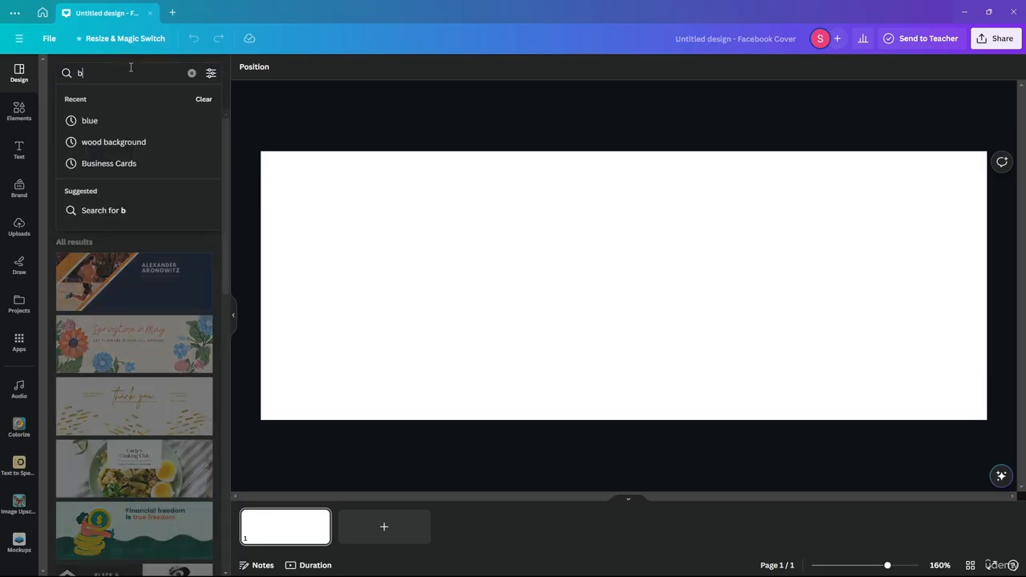
type("usiness")
key("Return")
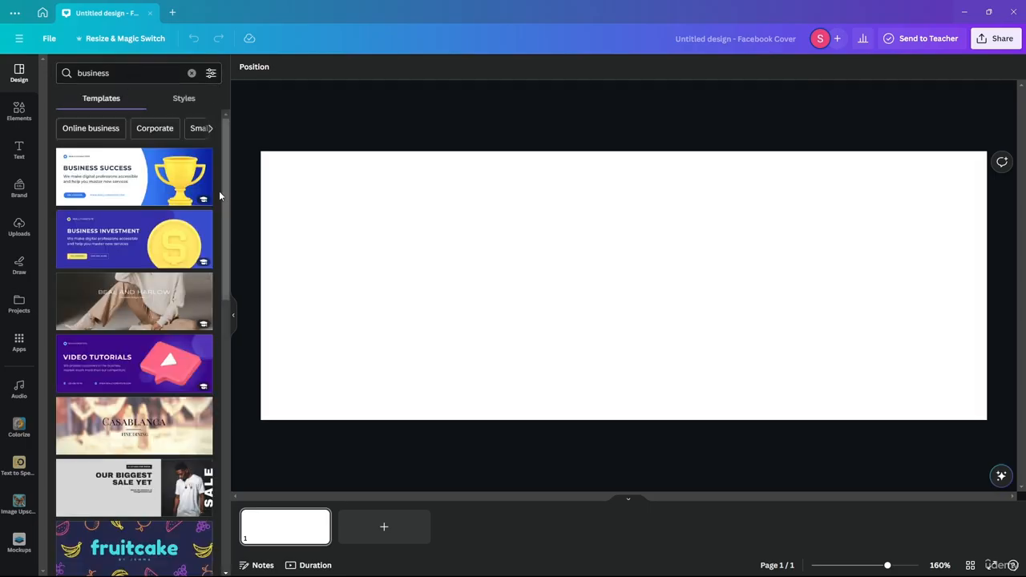
left_click_drag(222, 201, 226, 472)
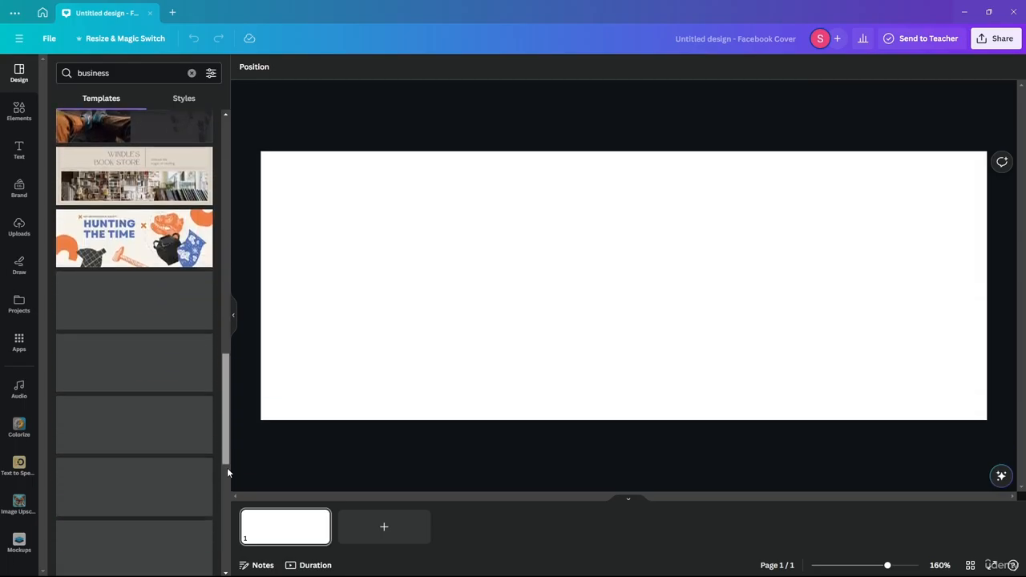
Search the templates for "fashion" and look through the cover designs
left_click(135, 73)
type("fashion")
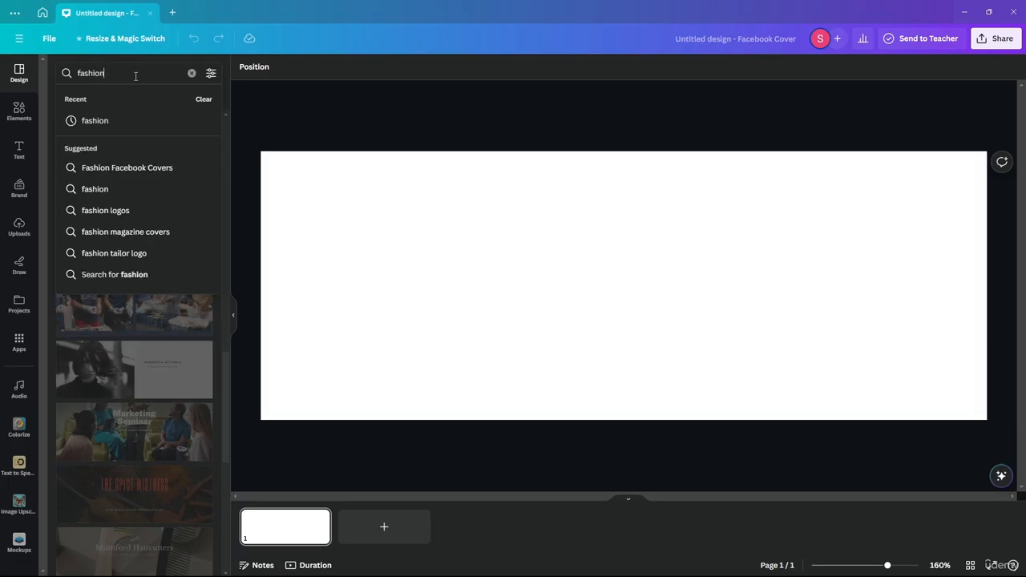
key("Return")
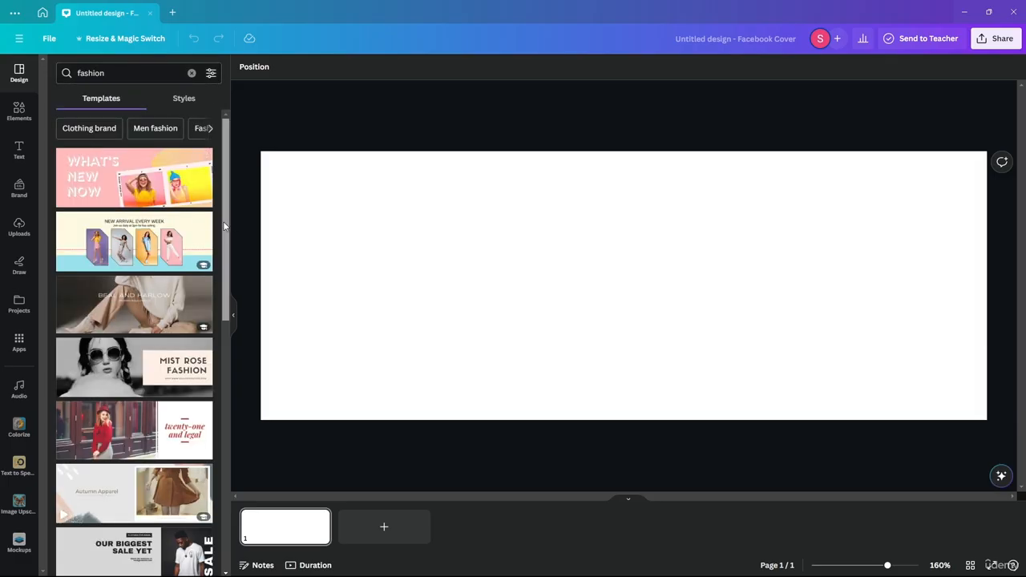
left_click_drag(224, 227, 230, 436)
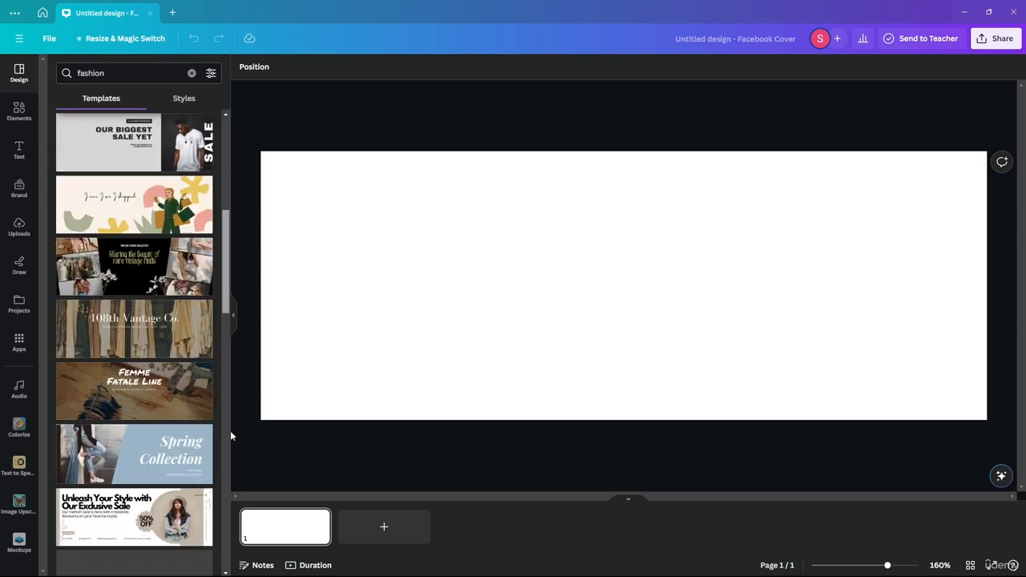
scroll(214, 505, "down", 20)
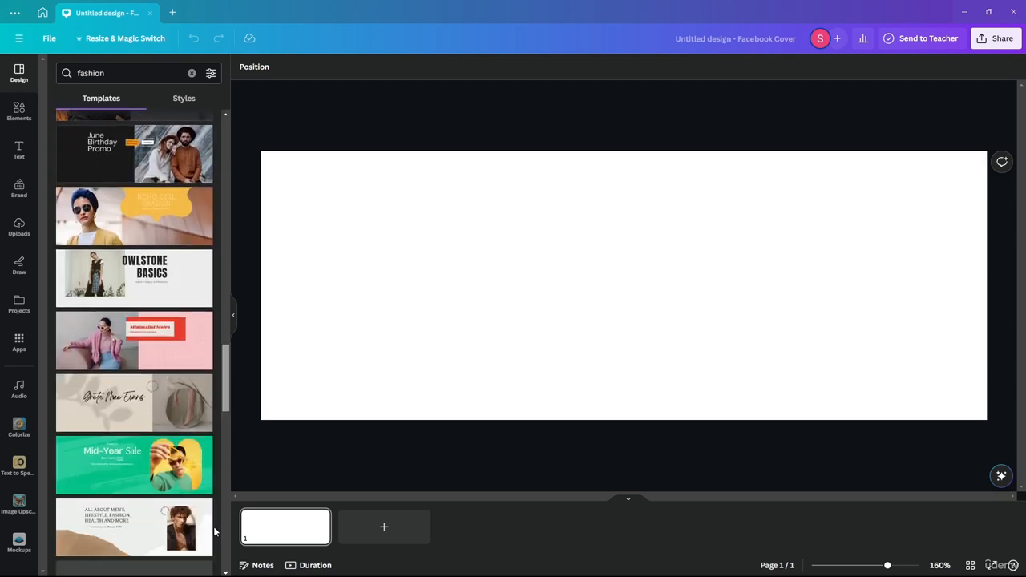
Add a square shape at the page's upper-left corner and stretch it to cover the whole page
left_click(18, 109)
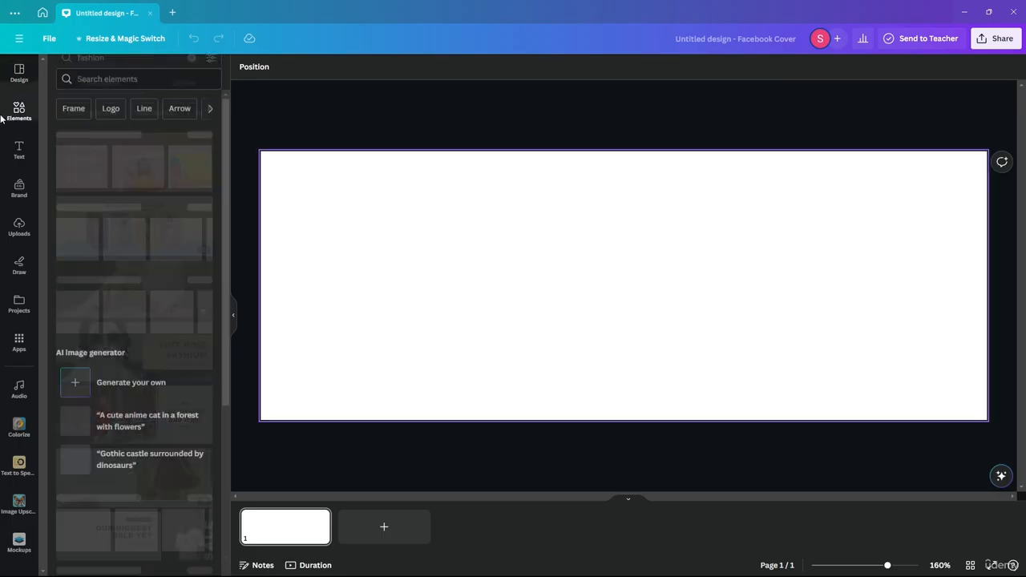
left_click_drag(81, 220, 297, 192)
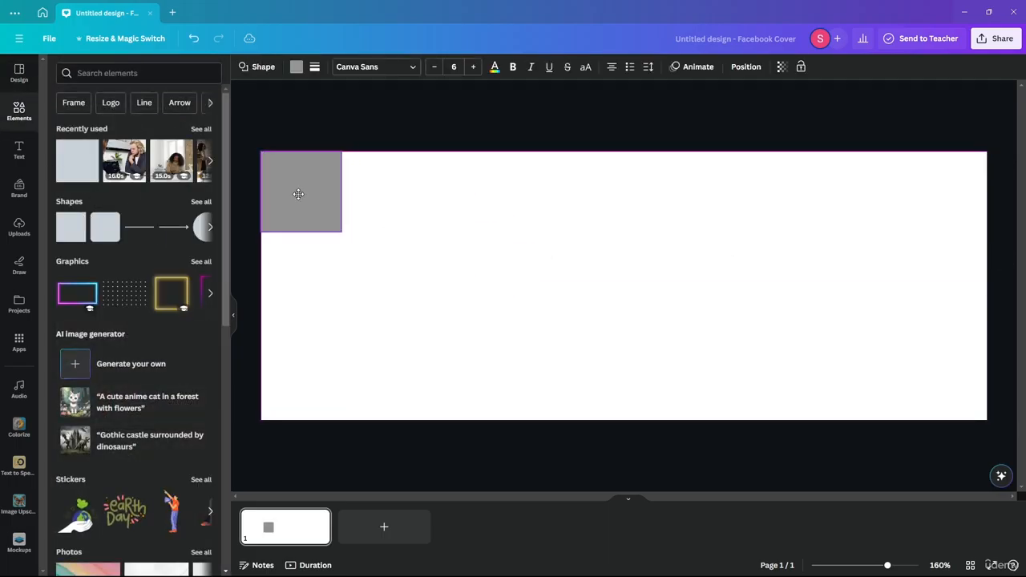
left_click_drag(341, 231, 998, 448)
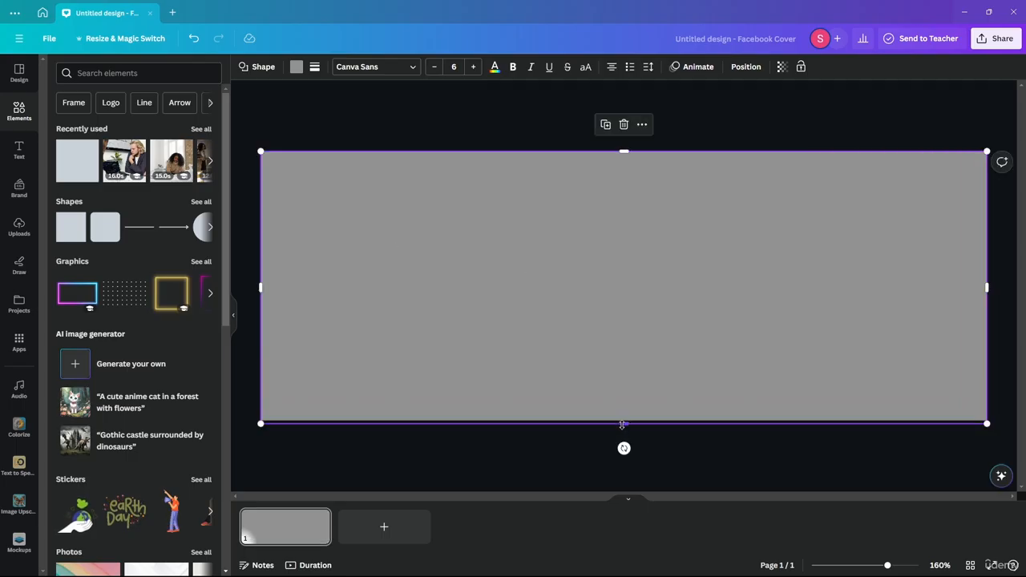
left_click_drag(622, 424, 622, 420)
Fill the full-page rectangle with the dark navy blue #001A3D
left_click(293, 66)
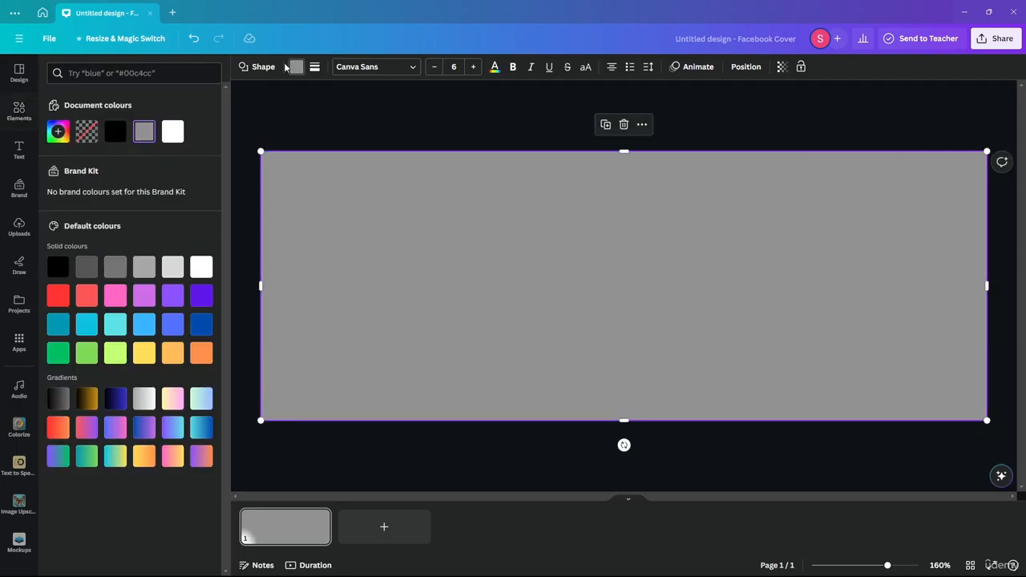
left_click(200, 326)
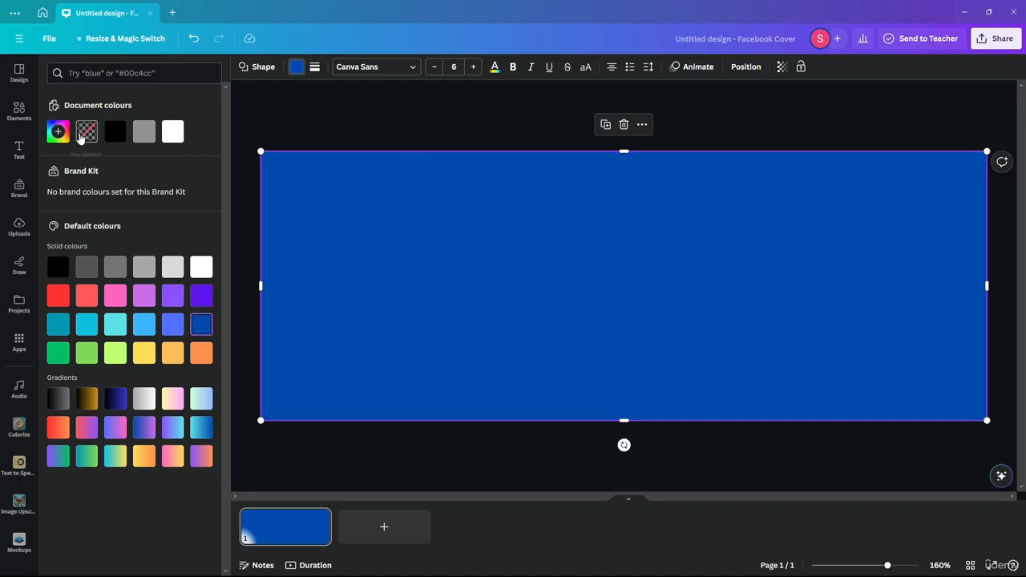
left_click(295, 67)
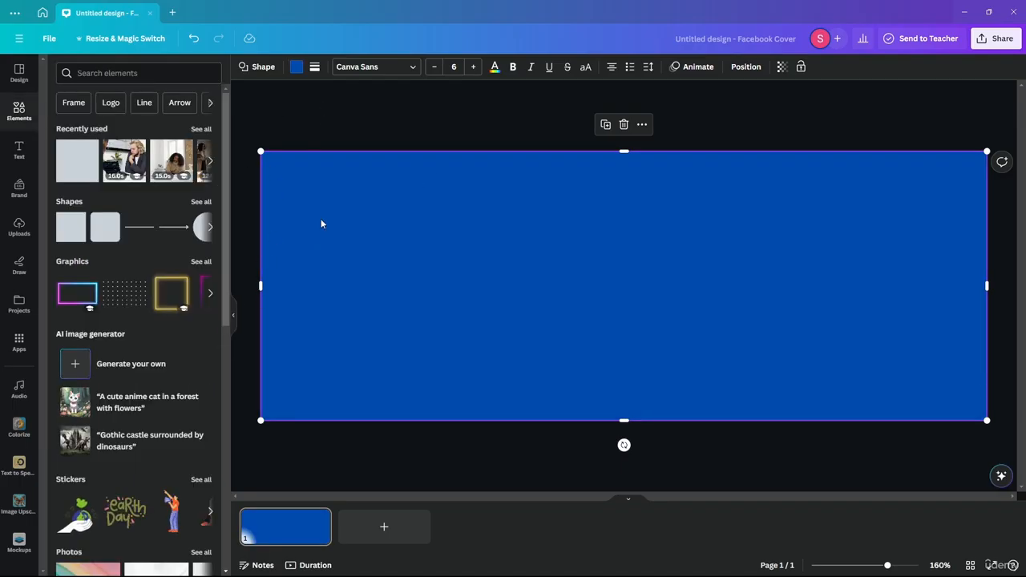
left_click(296, 66)
left_click(142, 134)
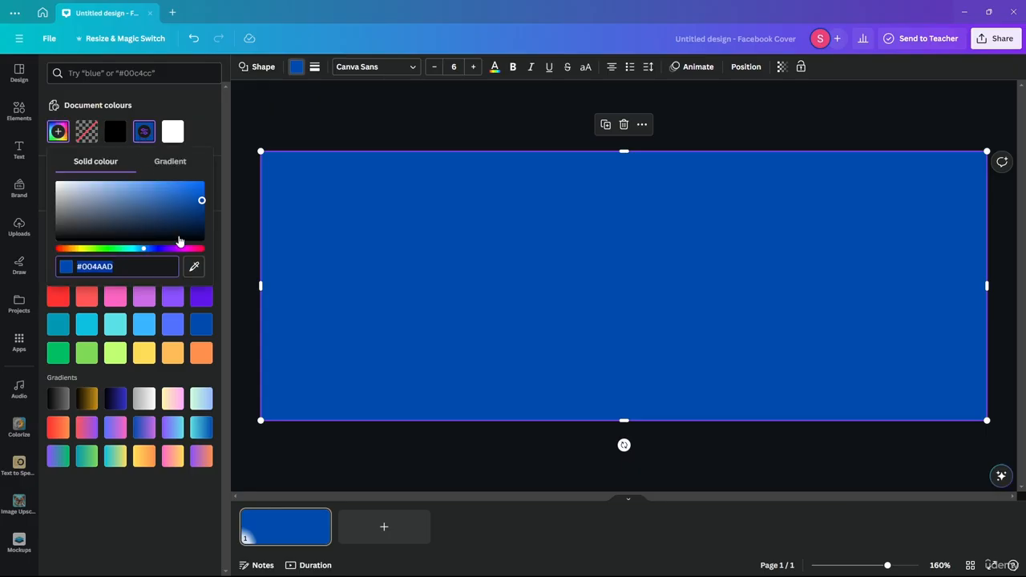
left_click_drag(202, 204, 204, 228)
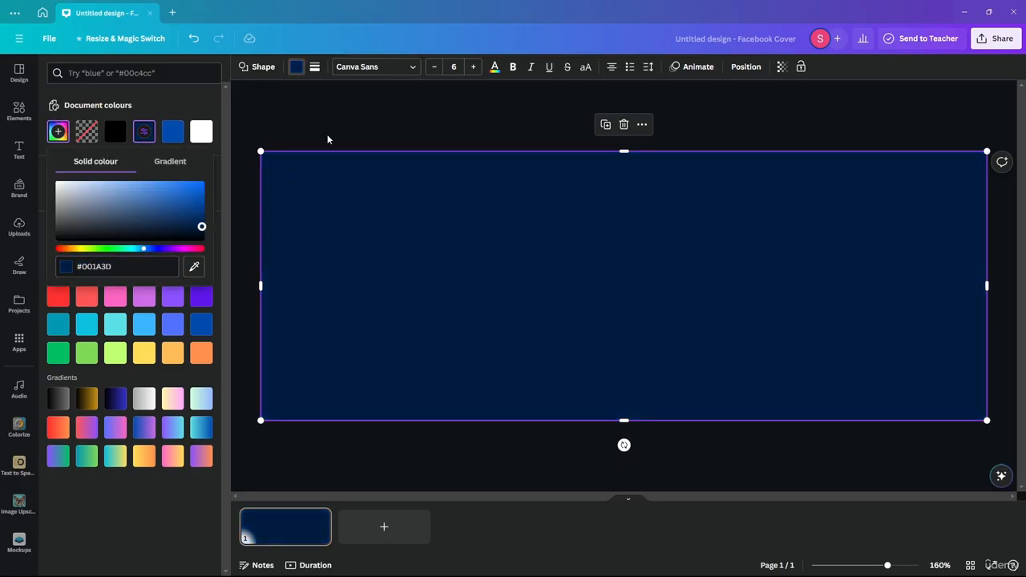
Try the brown three-piece suit photo from an elements search for "suit" on the cover and delete it
left_click(19, 112)
left_click(116, 70)
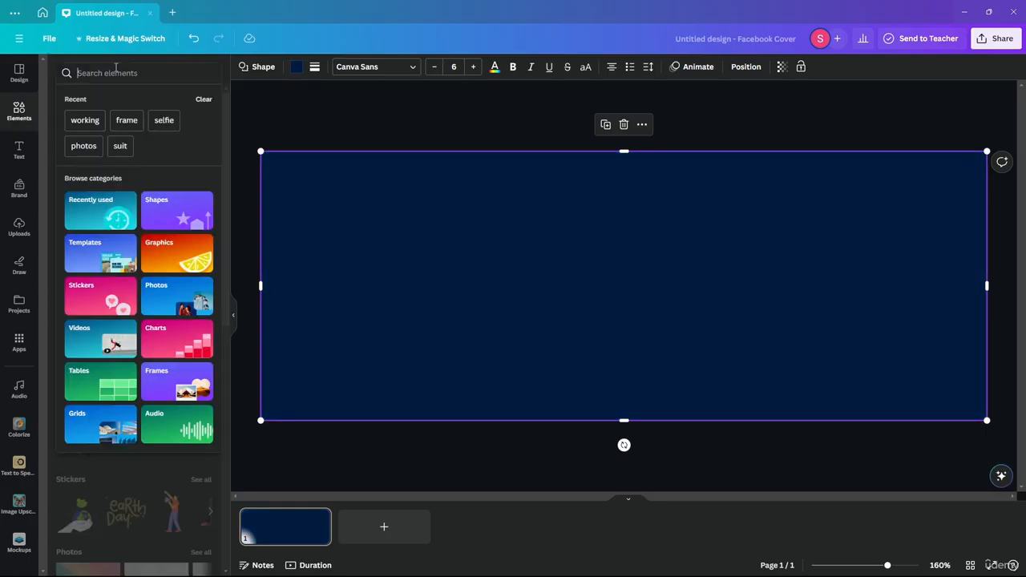
type("suit")
key("Return")
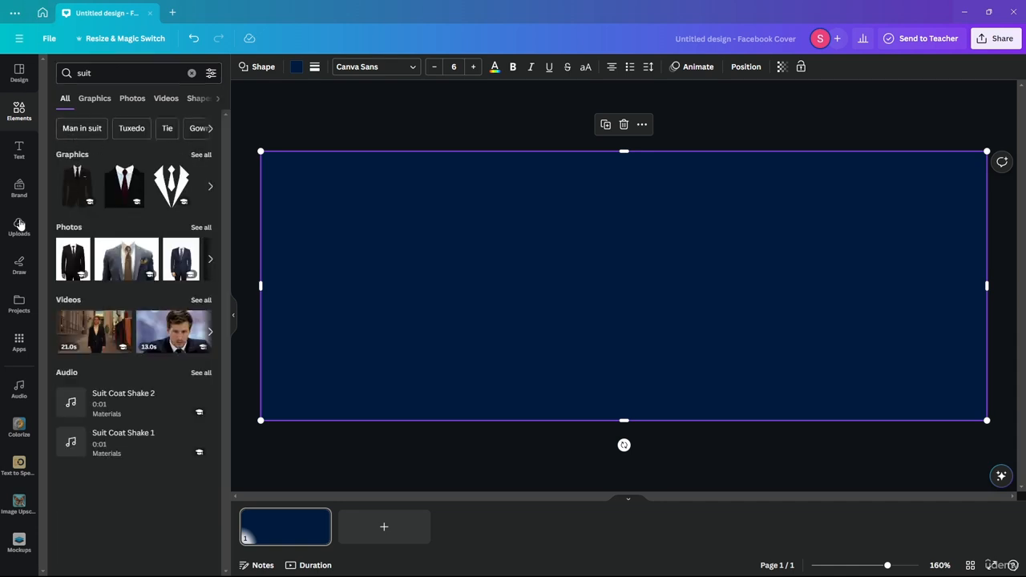
left_click(200, 228)
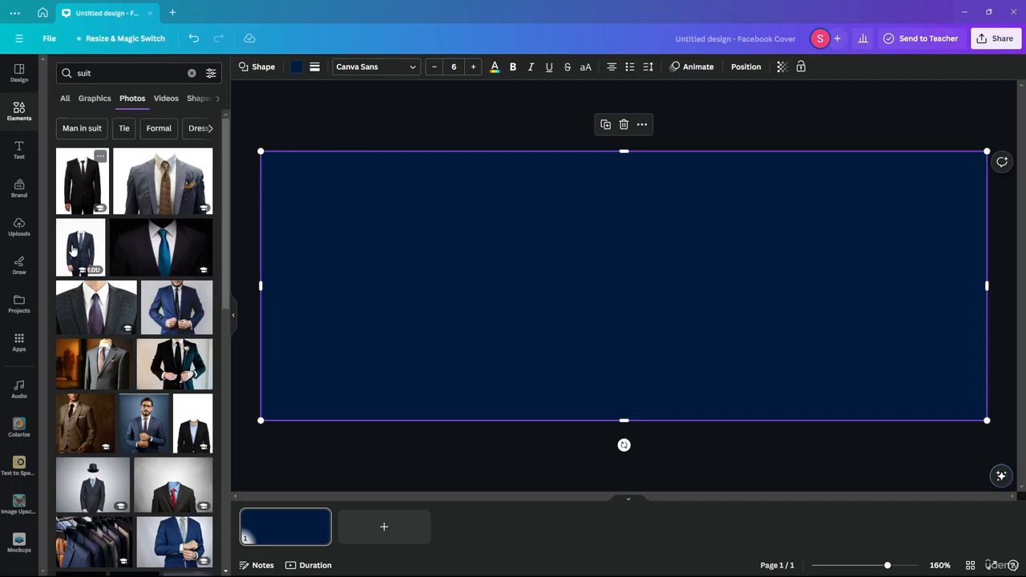
left_click_drag(74, 423, 371, 260)
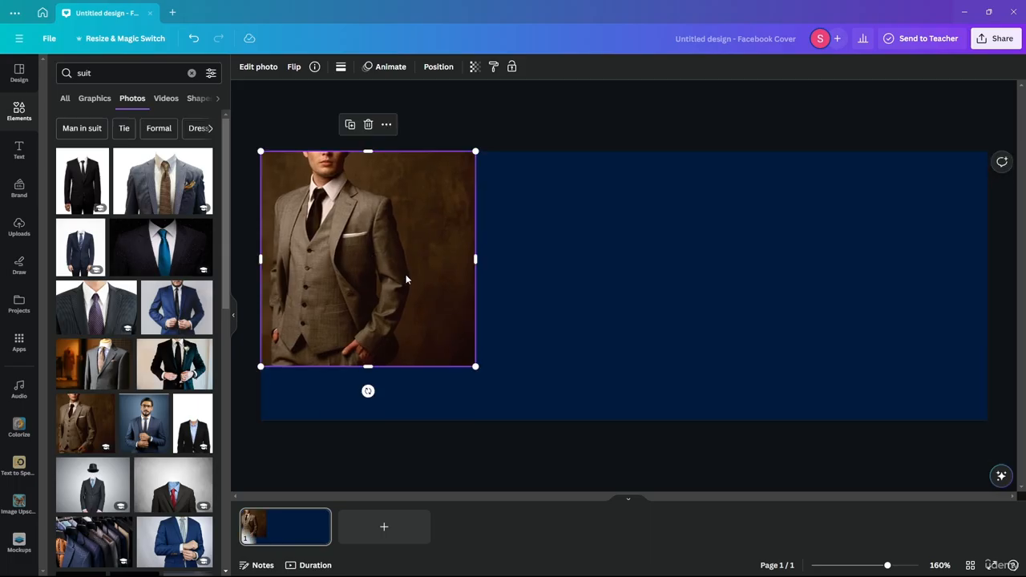
key("Delete")
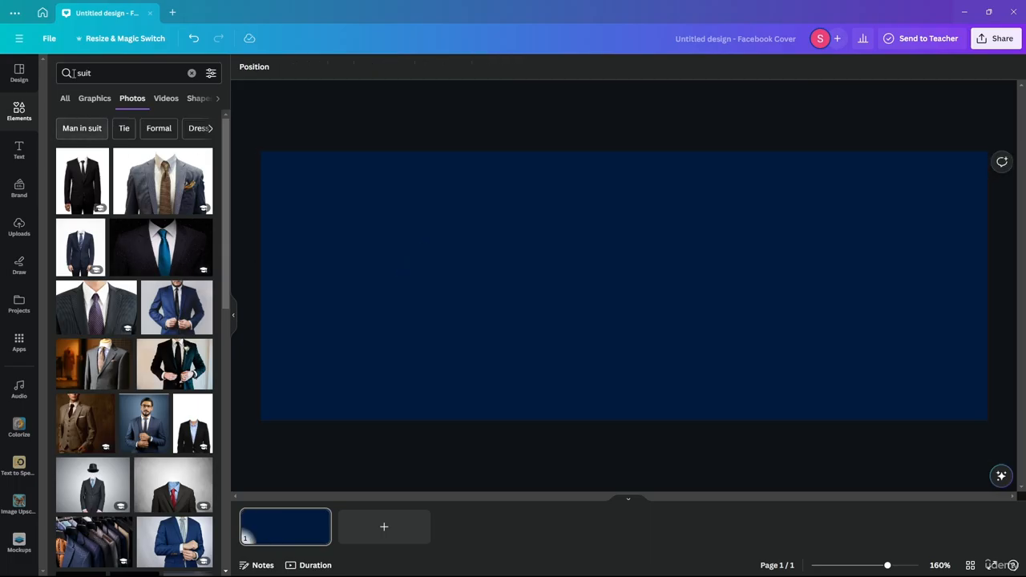
Clear the element search and add a six-cell photo grid with two rows of three, filling the whole cover
left_click(189, 73)
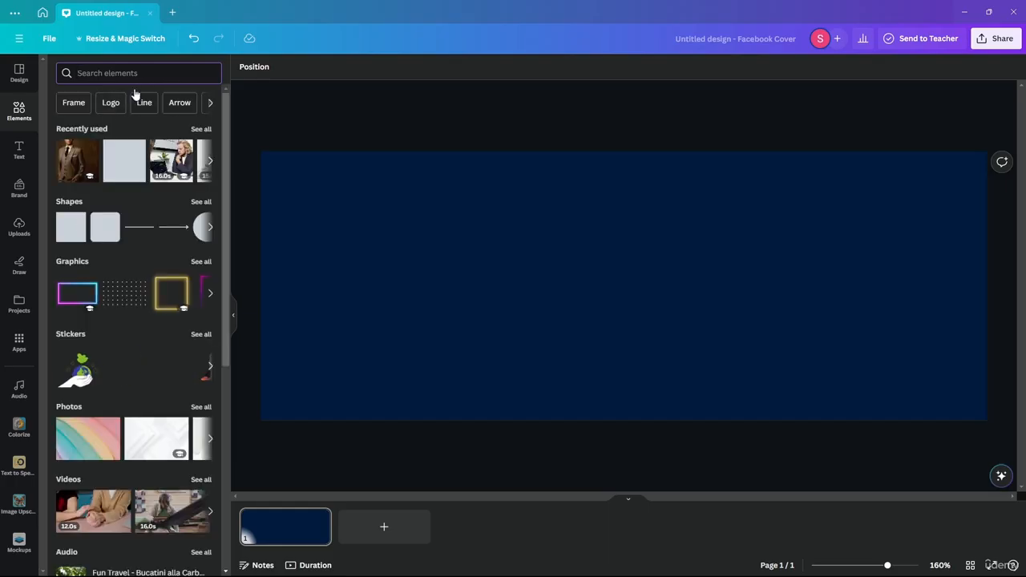
scroll(125, 210, "down", 5)
scroll(125, 210, "down", 5)
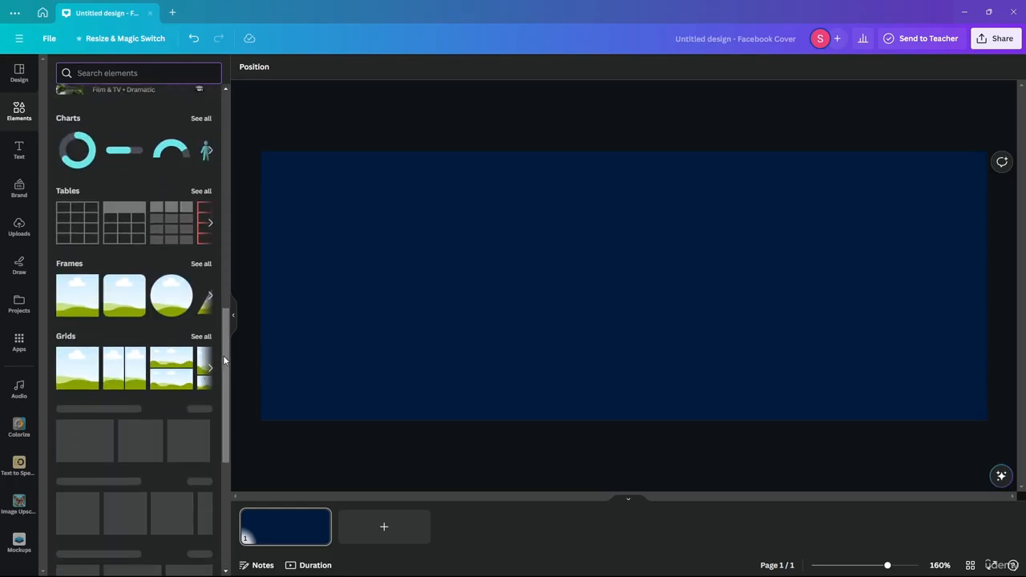
left_click(202, 335)
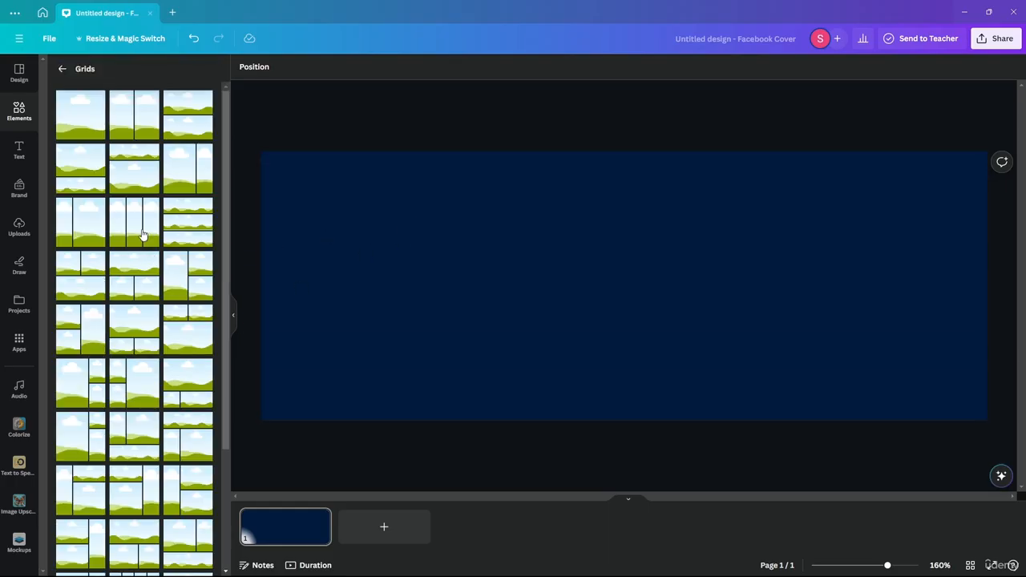
scroll(145, 233, "down", 5)
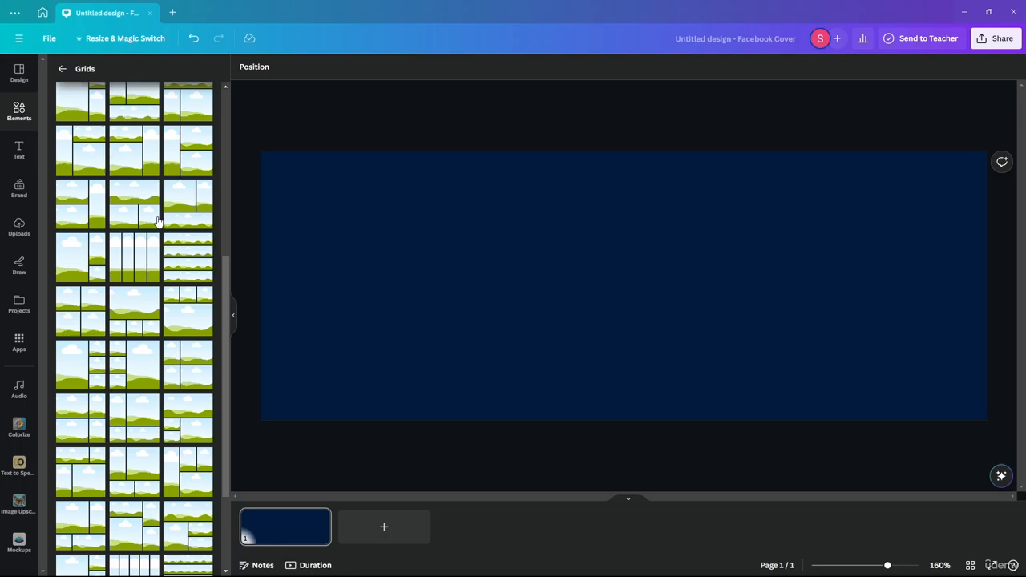
scroll(118, 210, "down", 5)
scroll(119, 210, "down", 5)
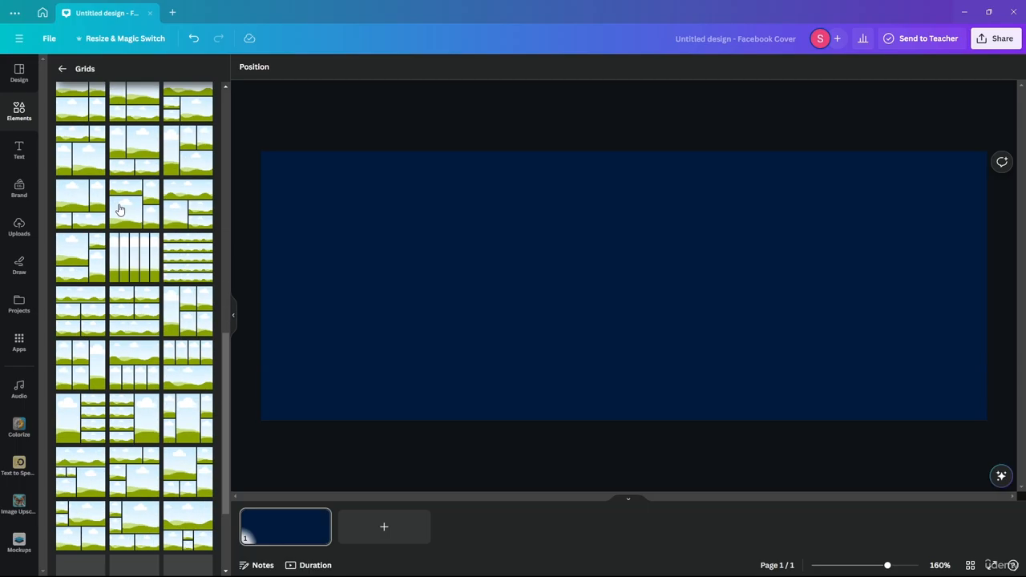
scroll(119, 210, "down", 3)
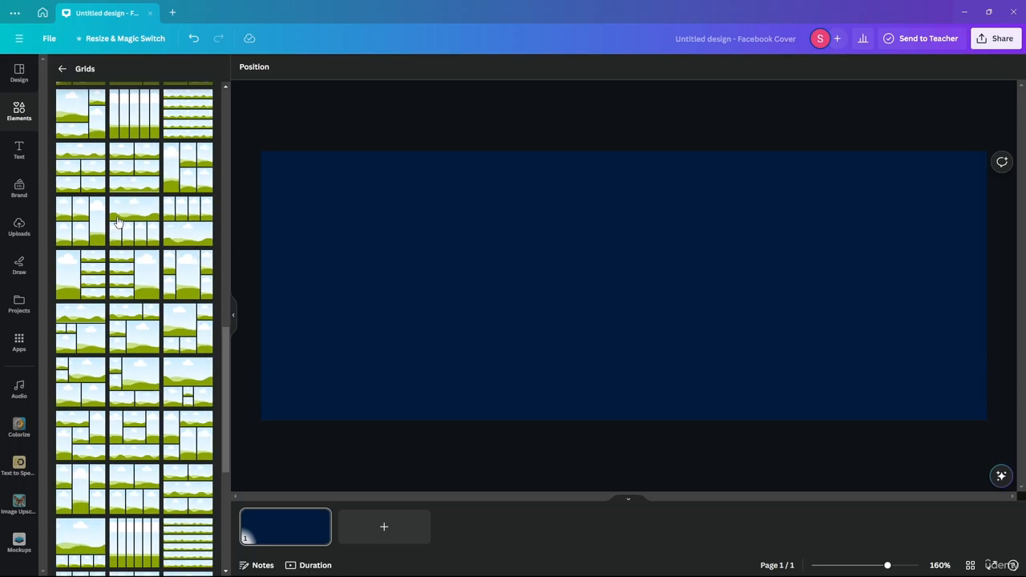
scroll(108, 279, "down", 3)
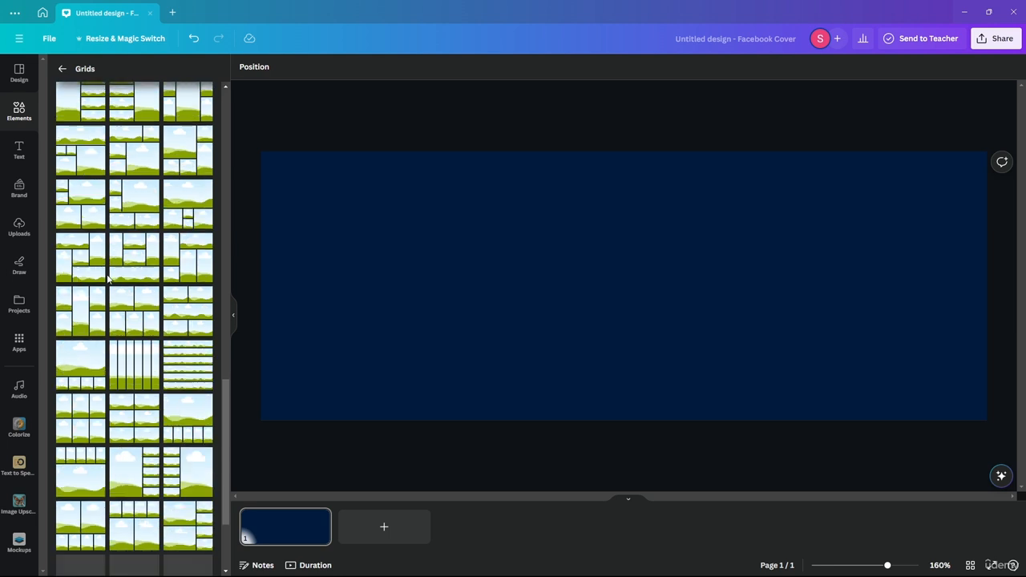
left_click_drag(70, 415, 498, 227)
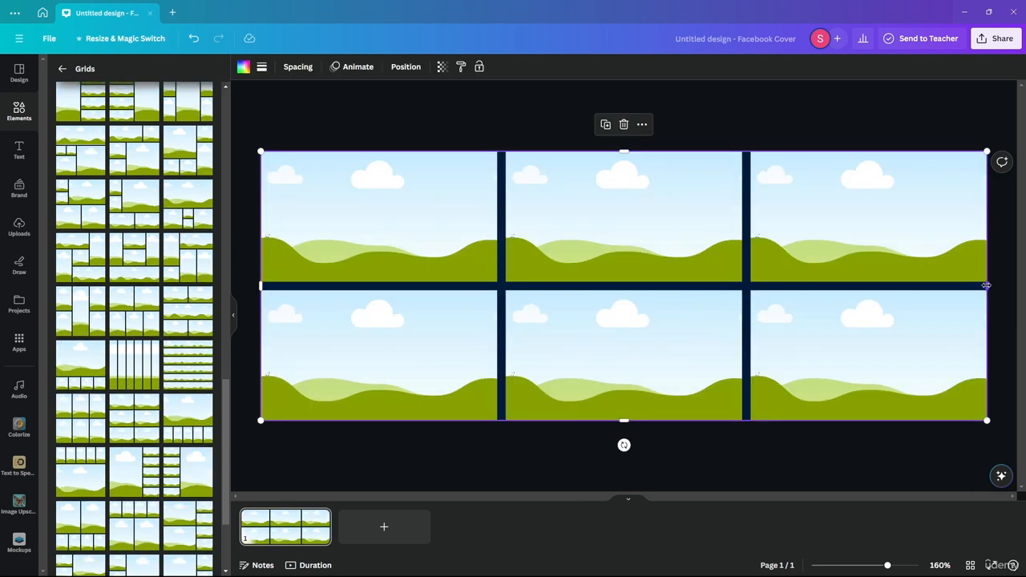
Narrow the photo grid to about 340 px wide at full page height and place it about 44 px from the left edge
left_click_drag(986, 285, 622, 259)
mouse_move(580, 348)
left_mouse_down()
mouse_move(570, 343)
mouse_move(582, 344)
left_mouse_up()
left_click_drag(628, 287, 552, 288)
left_click_drag(517, 319, 544, 321)
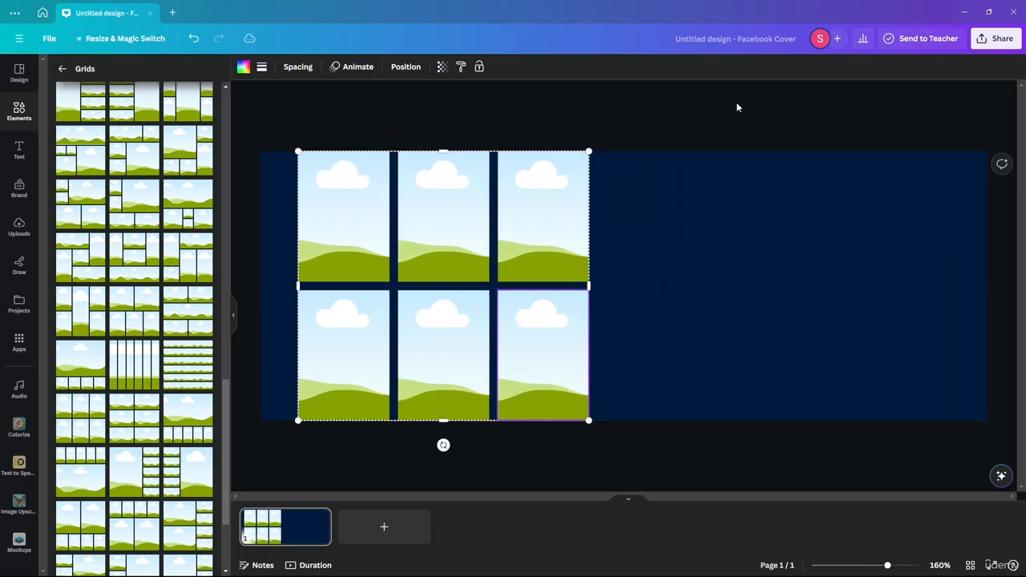
Align the photo grid to the horizontal centre of the page
left_click(394, 74)
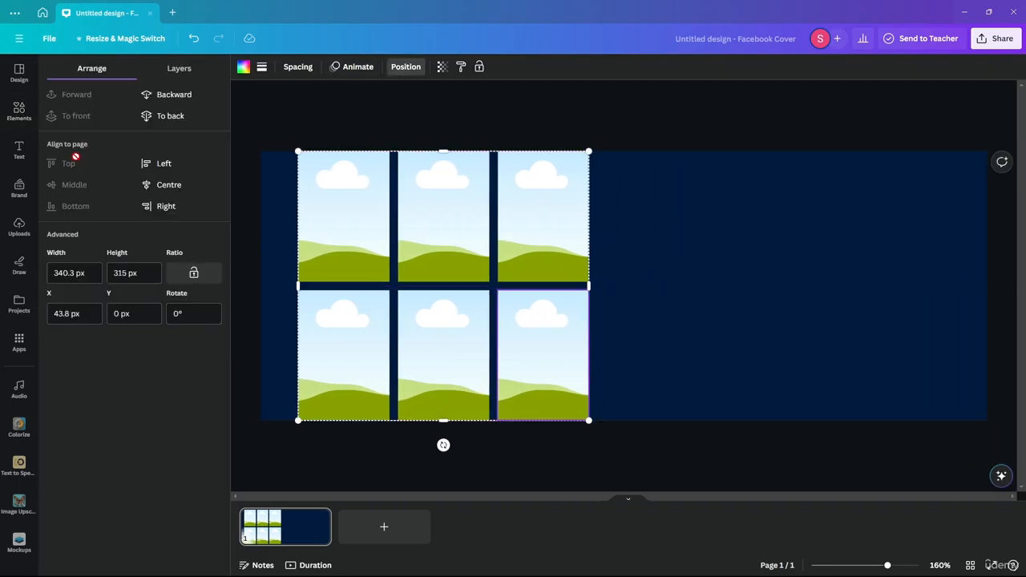
left_click(144, 178)
mouse_move(616, 329)
left_mouse_down()
mouse_move(462, 328)
mouse_move(630, 329)
mouse_move(618, 327)
left_mouse_up()
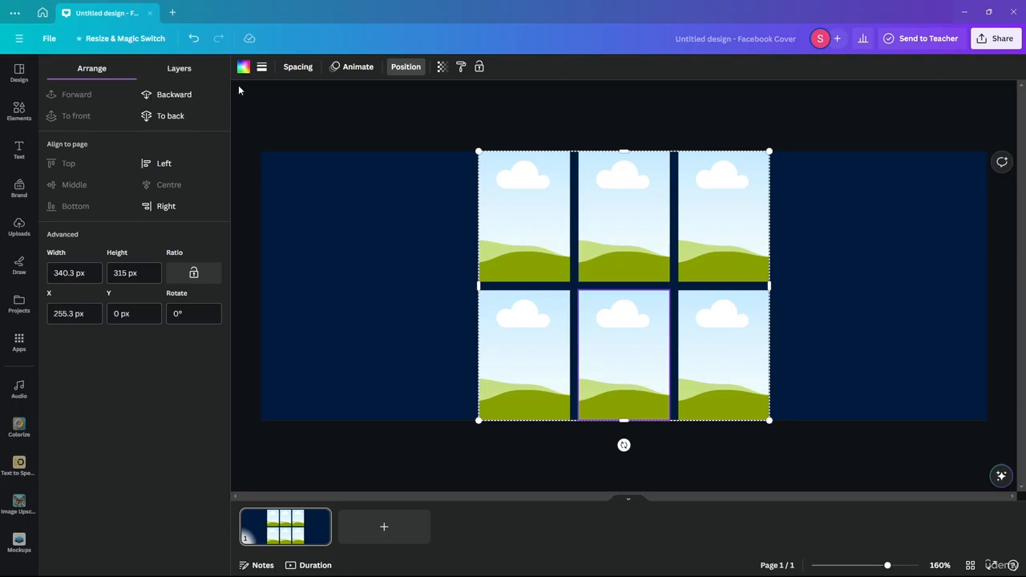
Fit the photo grid to the left half of the cover, using a temporary square at the page centre as a guide, and delete the square
left_click(18, 112)
left_click(18, 114)
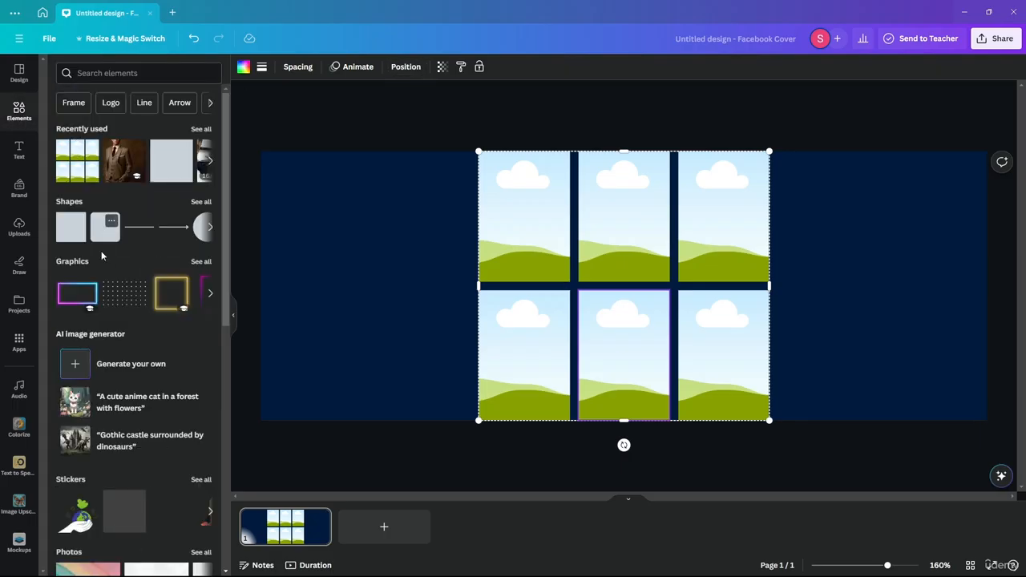
left_click_drag(307, 254, 585, 292)
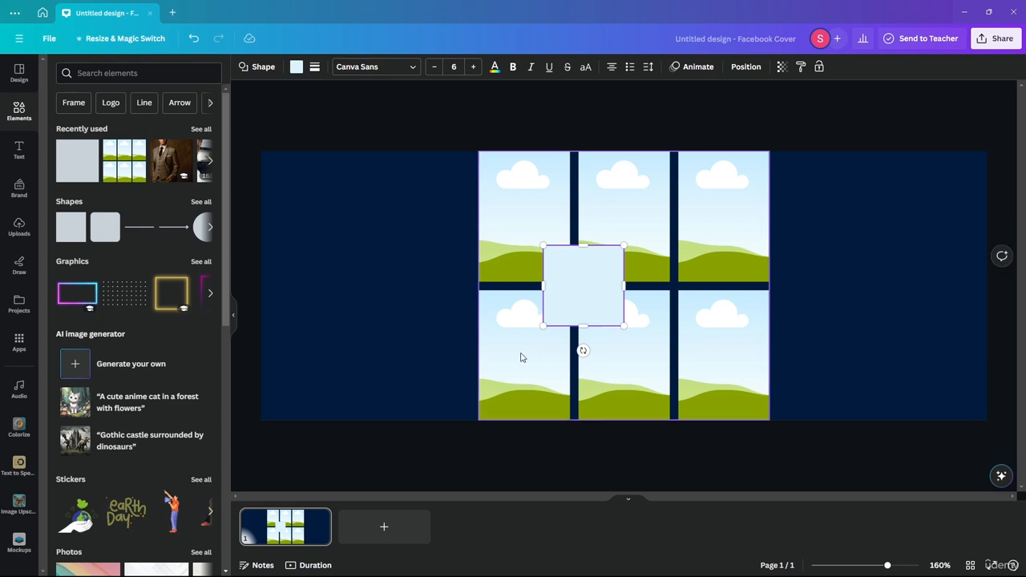
left_click_drag(522, 355, 373, 347)
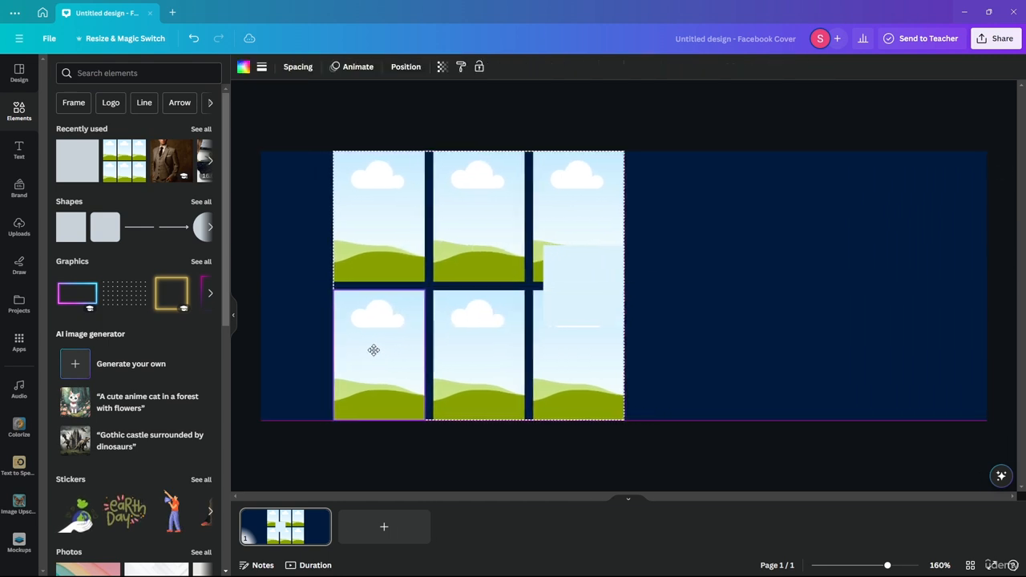
left_click_drag(330, 283, 261, 285)
left_click_drag(588, 303, 724, 290)
key("Delete")
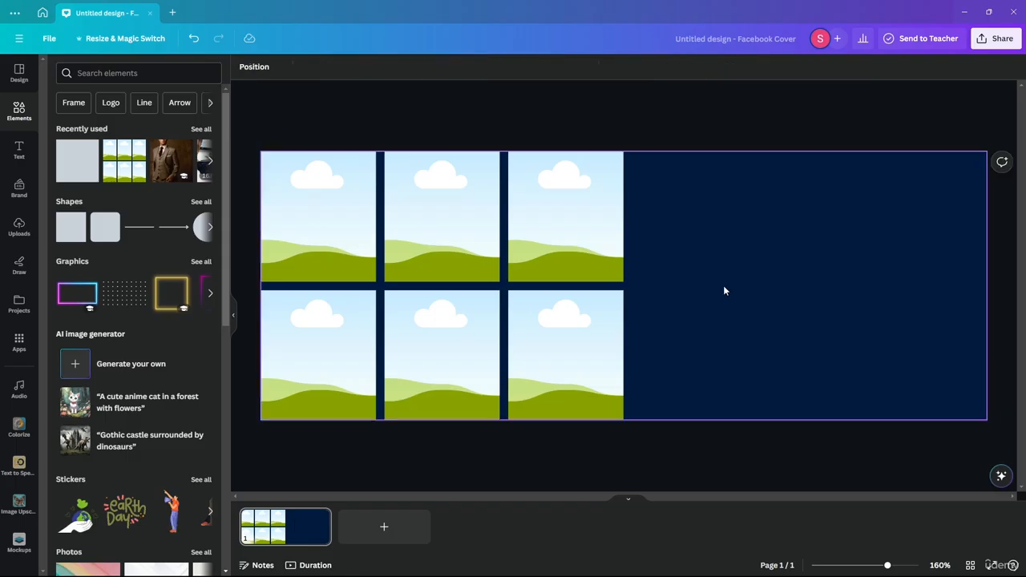
Fill the grid's top-left cell with the brown three-piece suit photo and the bottom-middle cell with a black suit photo from a "suit" search
left_click(181, 159)
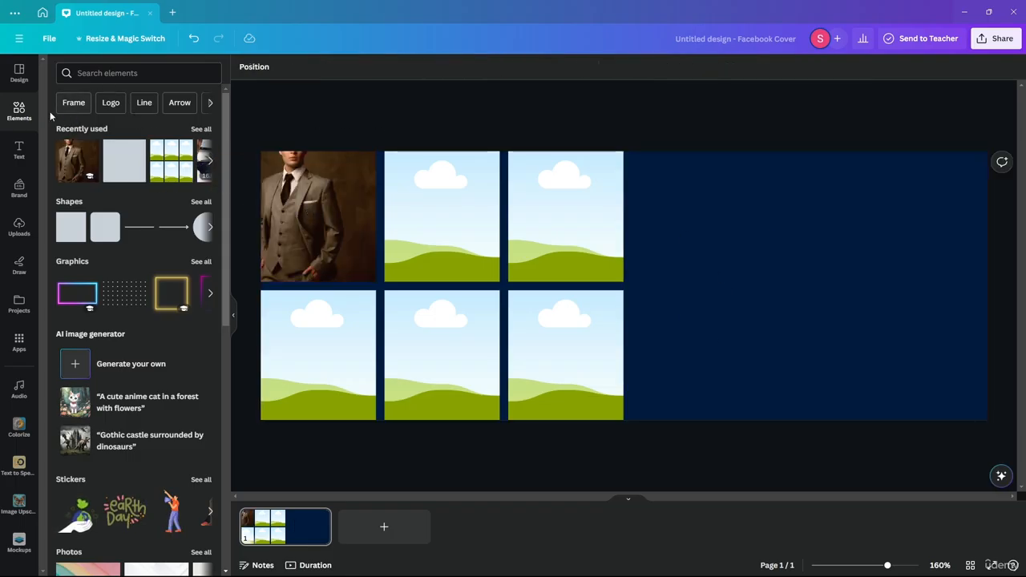
left_click(93, 74)
type("suit")
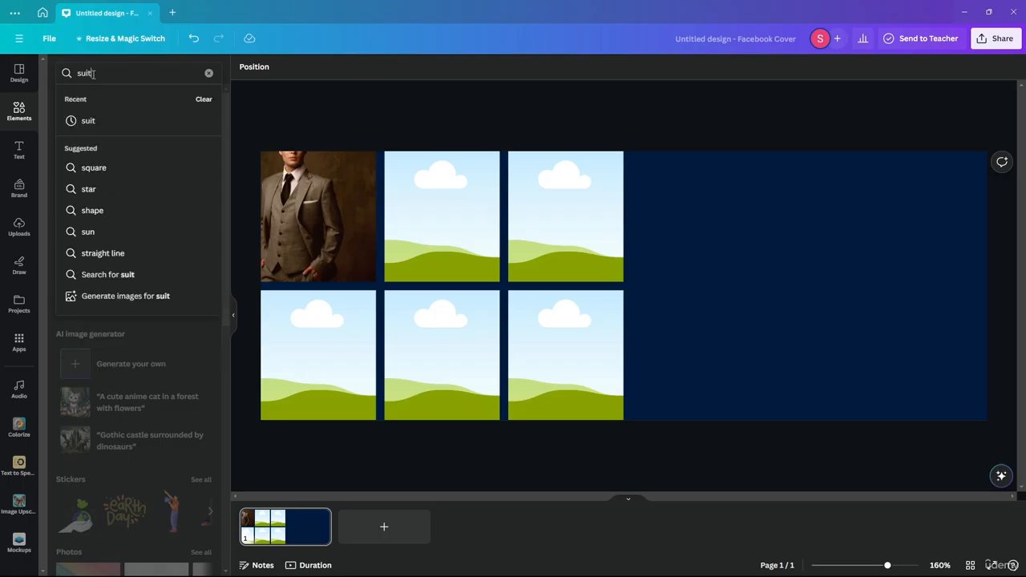
key("Return")
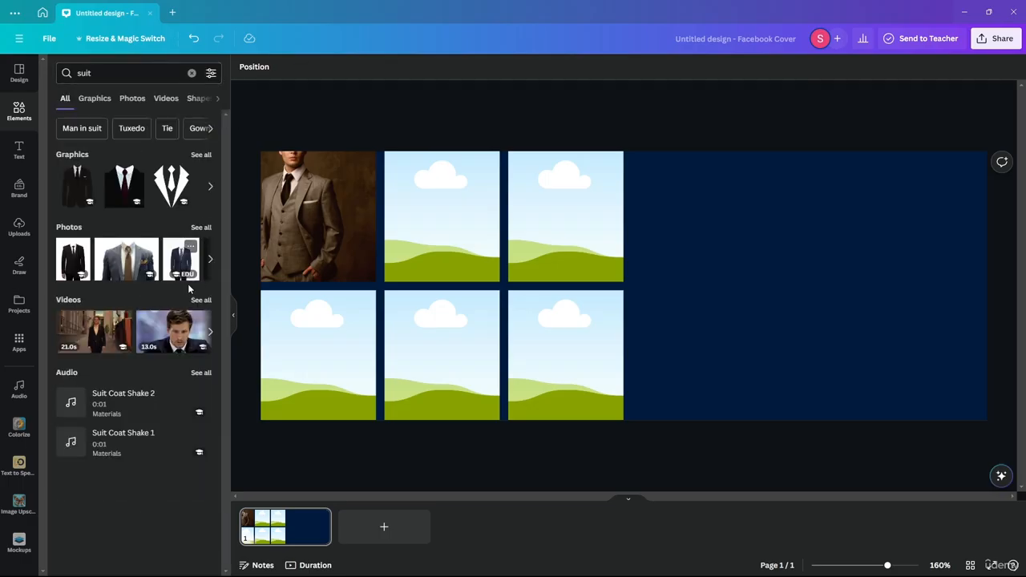
left_click(198, 228)
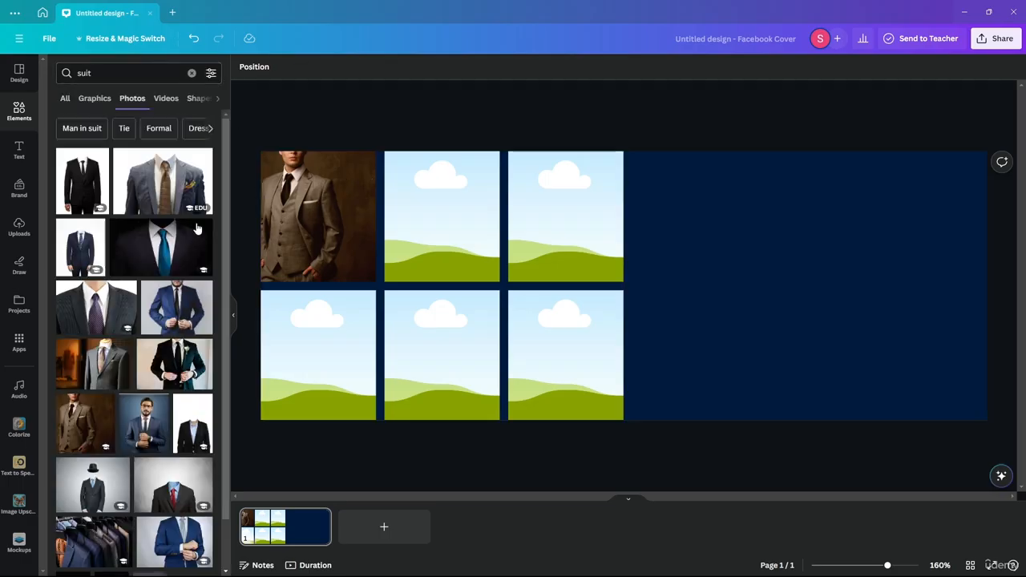
left_click_drag(175, 364, 416, 343)
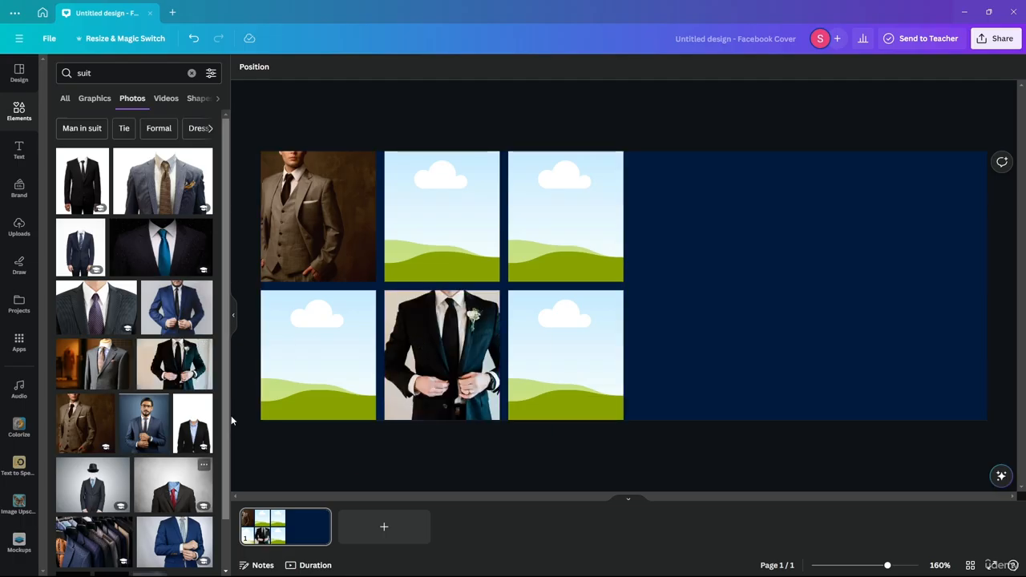
Add the photo of suit jackets on a rack and fit it to the right half of the cover at full page height
left_click_drag(224, 340, 214, 419)
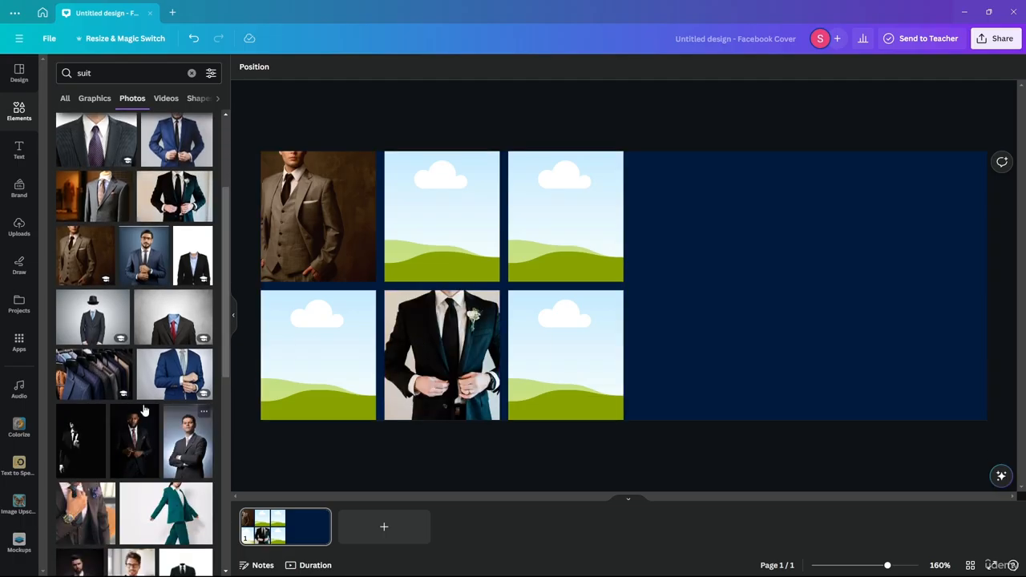
left_click_drag(171, 370, 706, 202)
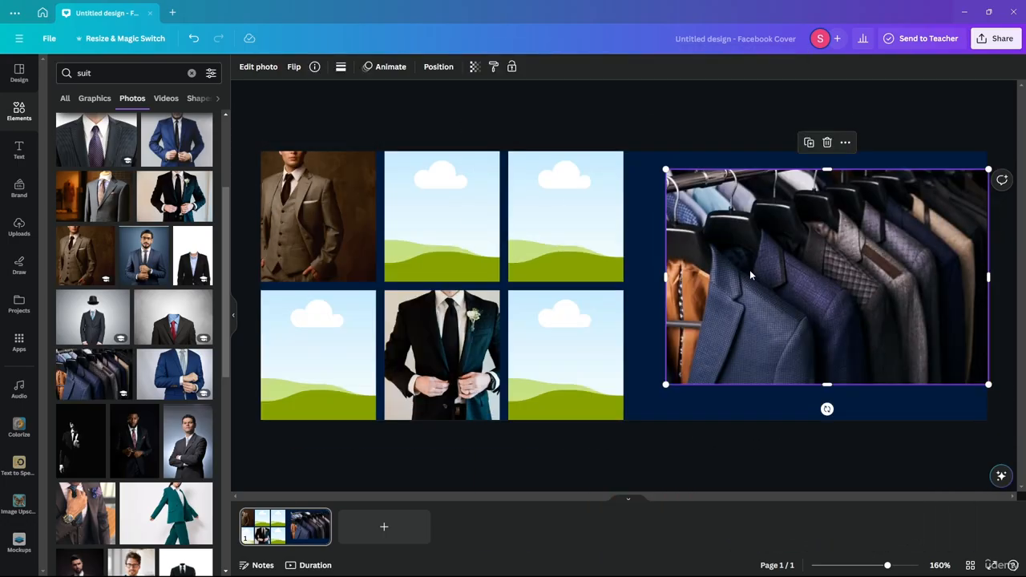
left_click_drag(747, 266, 708, 252)
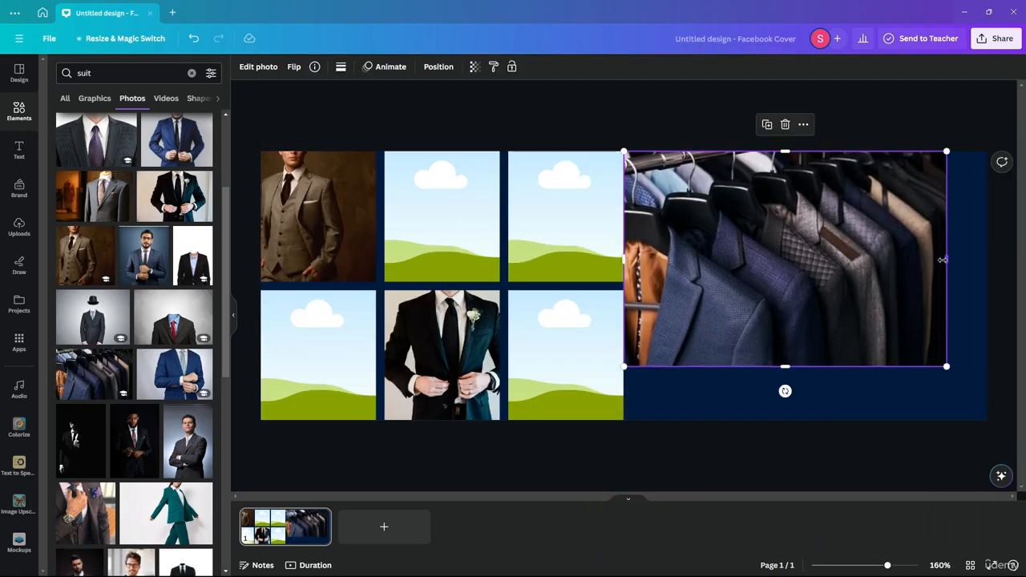
left_click_drag(943, 260, 987, 260)
left_click_drag(805, 366, 798, 421)
left_click_drag(797, 418, 797, 419)
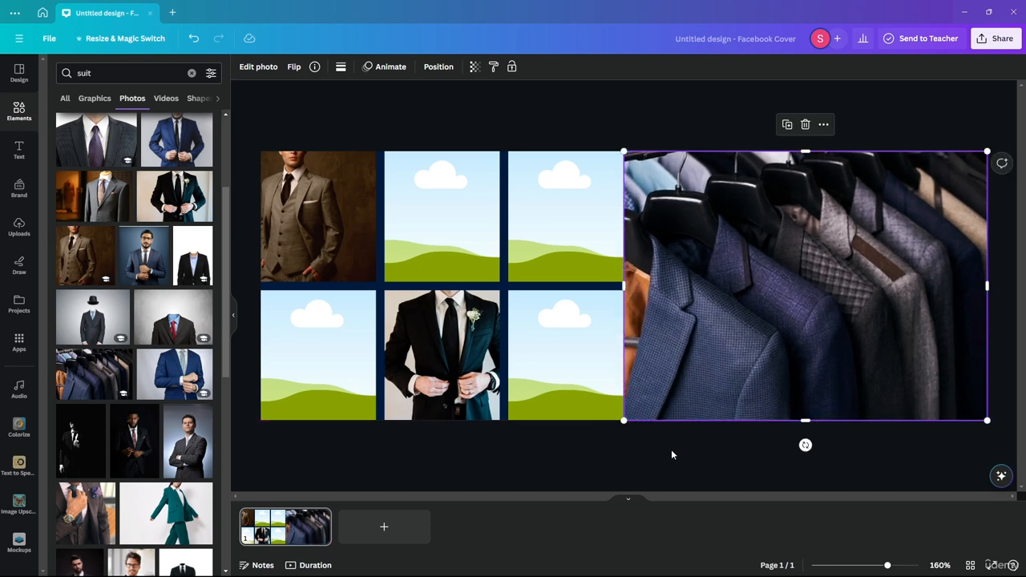
Set the suit rack photo's transparency to 23 and deselect it
left_click(475, 67)
left_click_drag(417, 110, 406, 111)
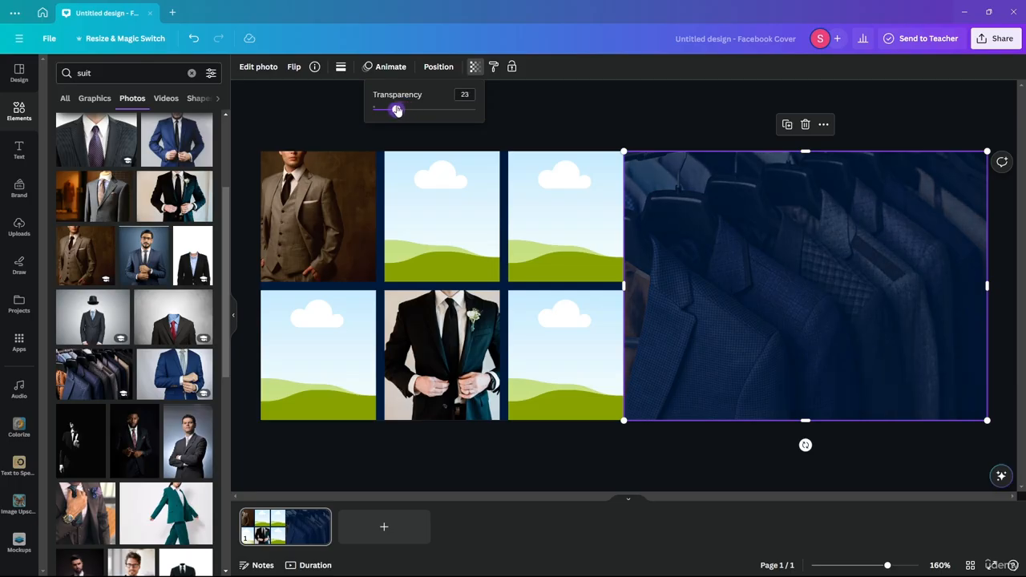
left_click(619, 101)
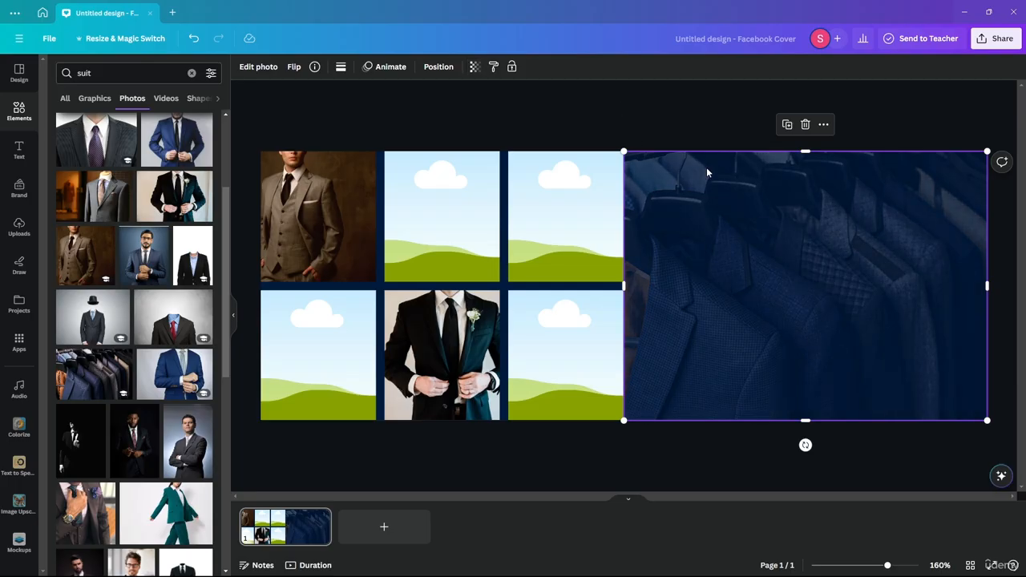
key("Escape")
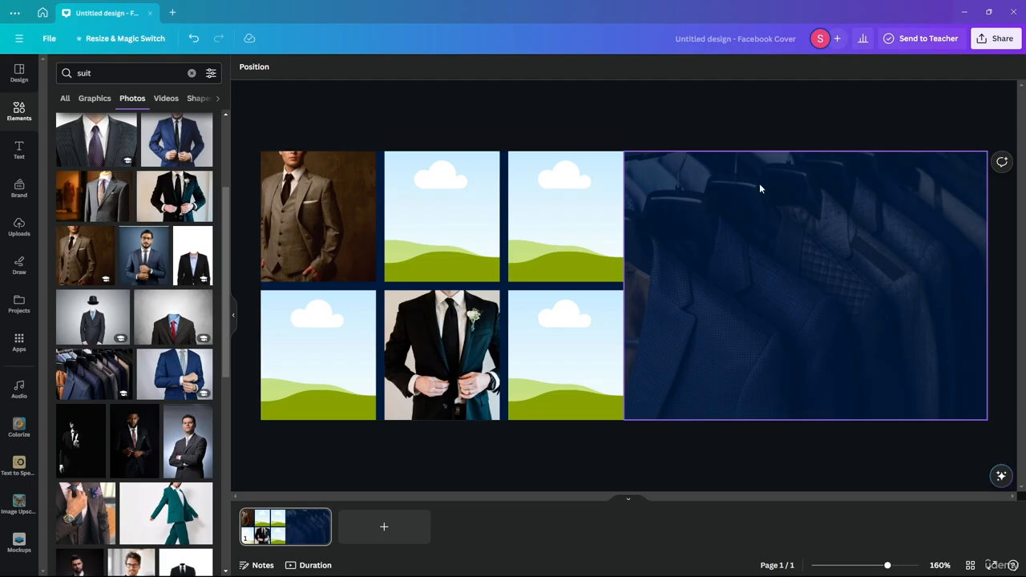
Fill the remaining grid cells with photos: blue suit top right, green suit top middle, red tie bottom left, black bow tie bottom right
left_click_drag(174, 373, 510, 239)
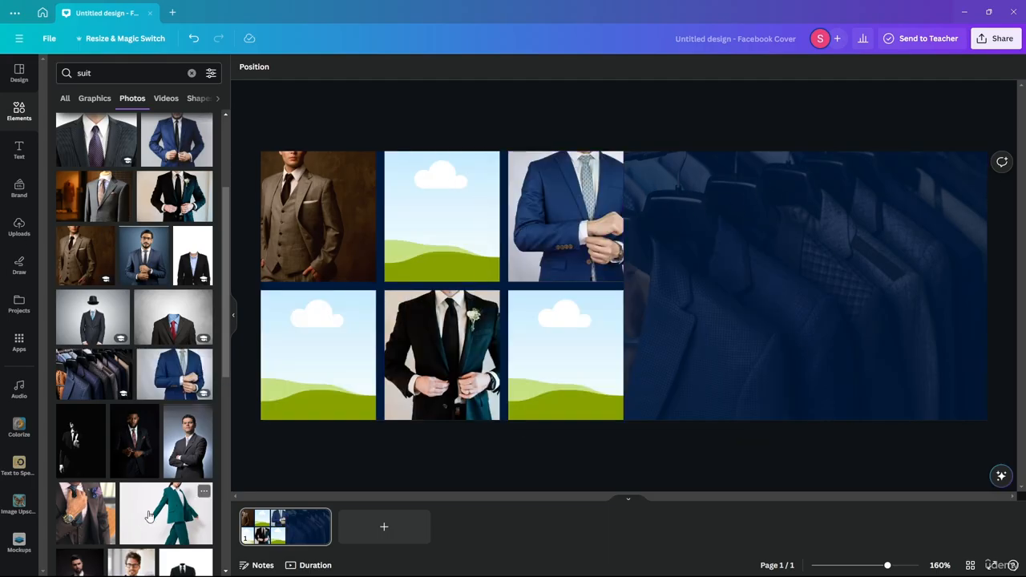
left_click_drag(152, 515, 429, 251)
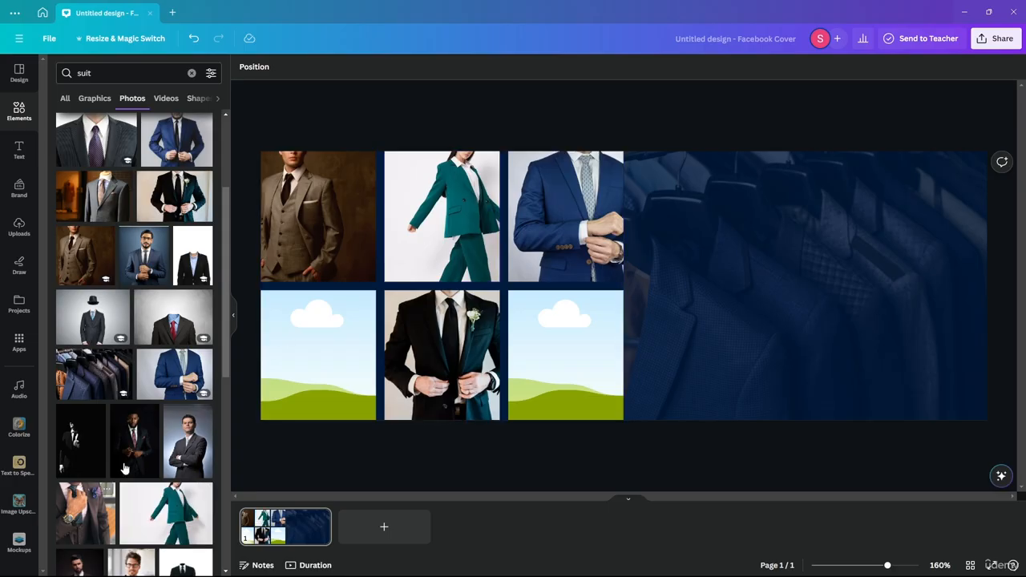
scroll(101, 296, "down", 5)
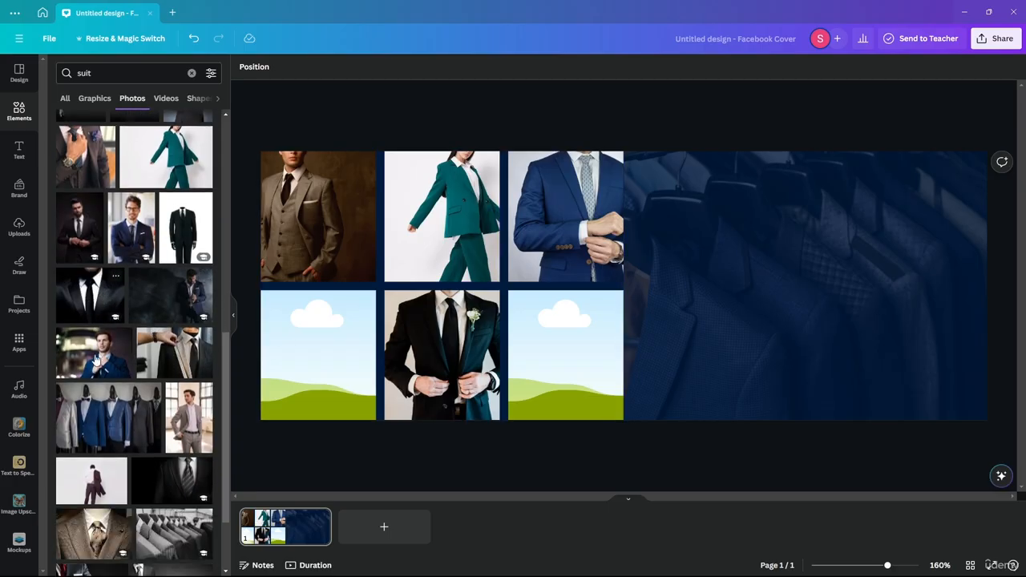
left_click_drag(108, 415, 75, 404)
scroll(147, 391, "down", 3)
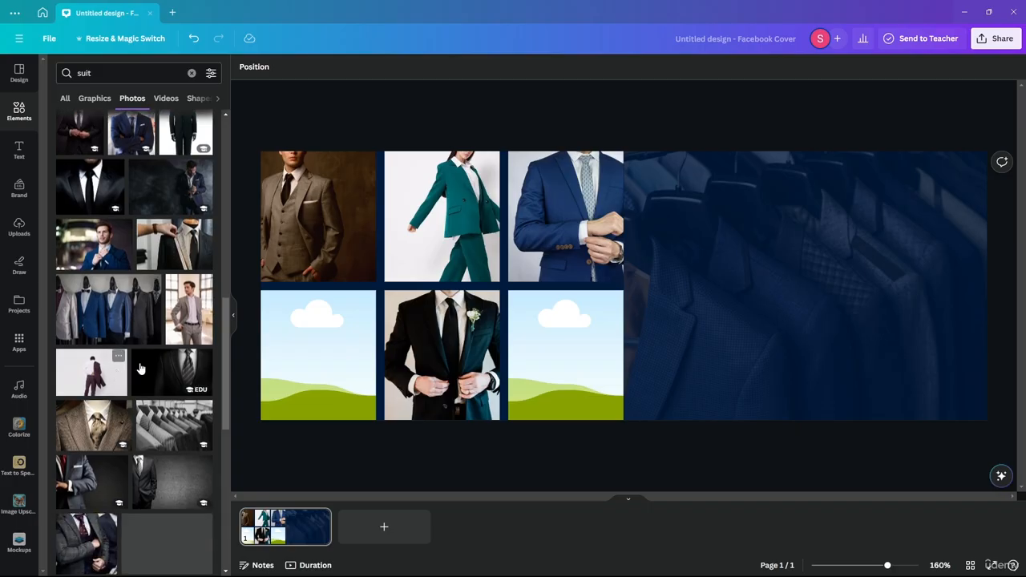
left_click_drag(152, 364, 307, 339)
scroll(98, 440, "down", 2)
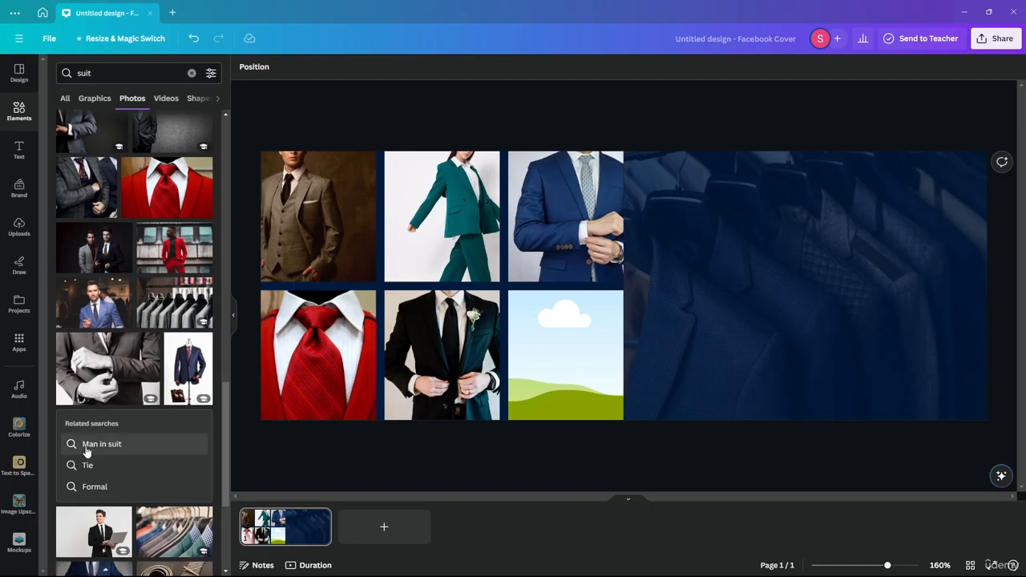
scroll(96, 371, "down", 3)
left_click_drag(96, 417, 554, 328)
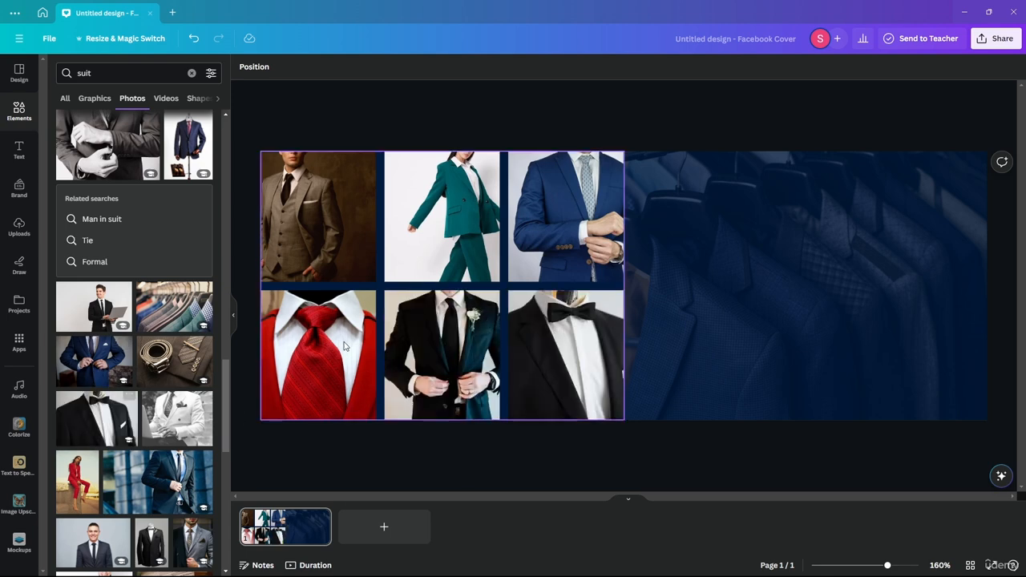
left_click(231, 314)
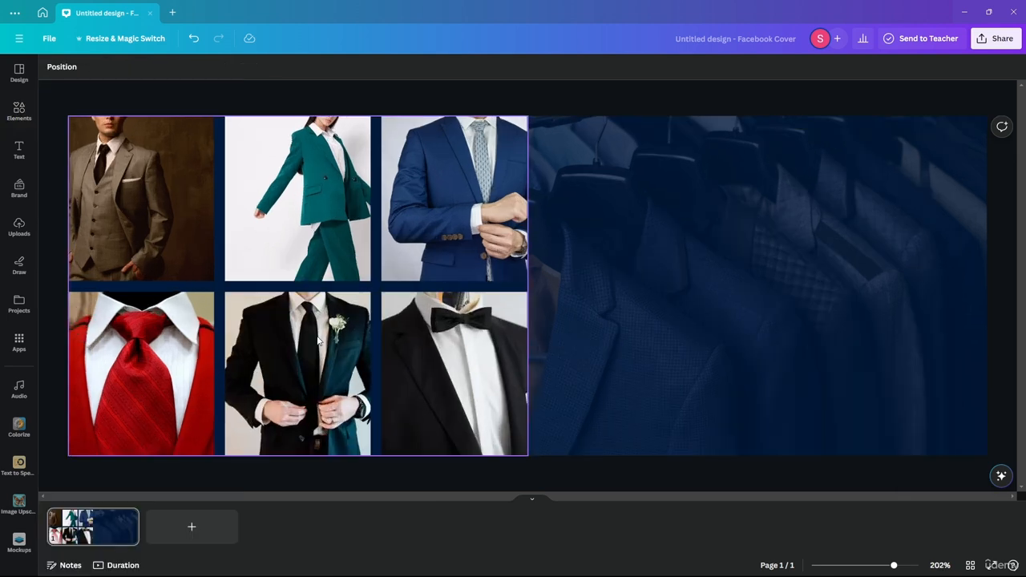
Remove the background from the blue suit photo in the grid's top-right cell
left_click(449, 192)
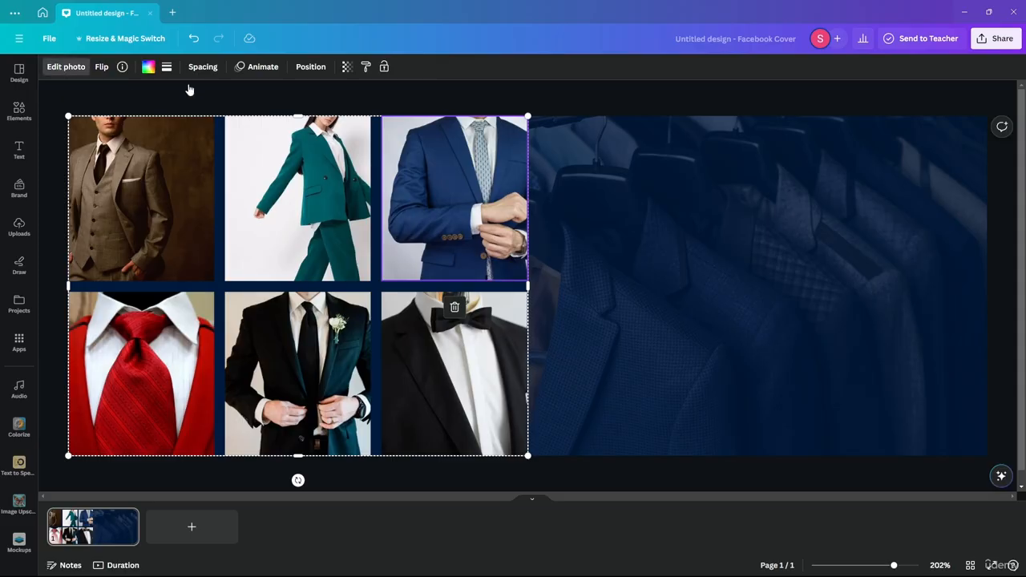
left_click(66, 66)
left_click(73, 144)
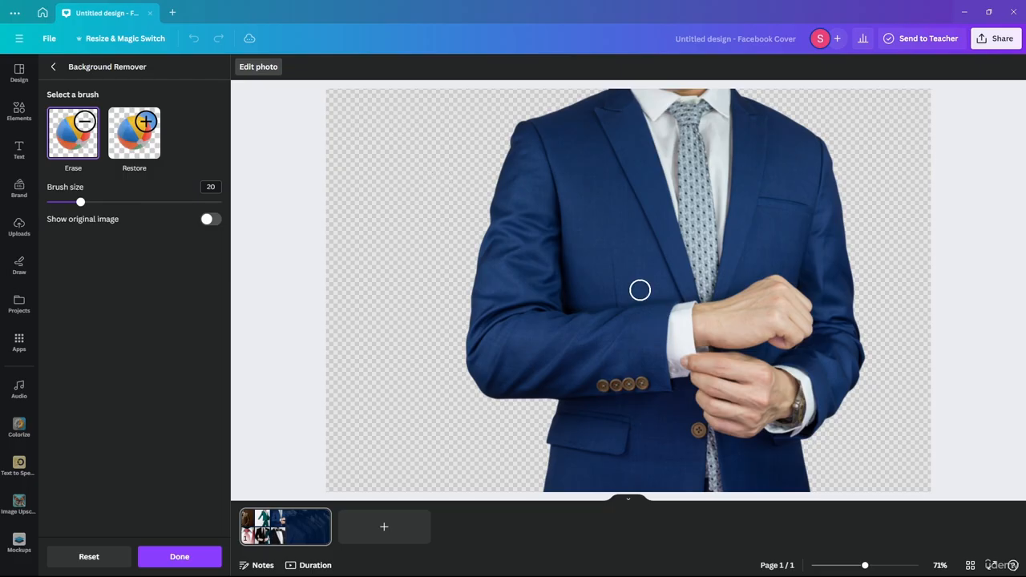
left_click(183, 556)
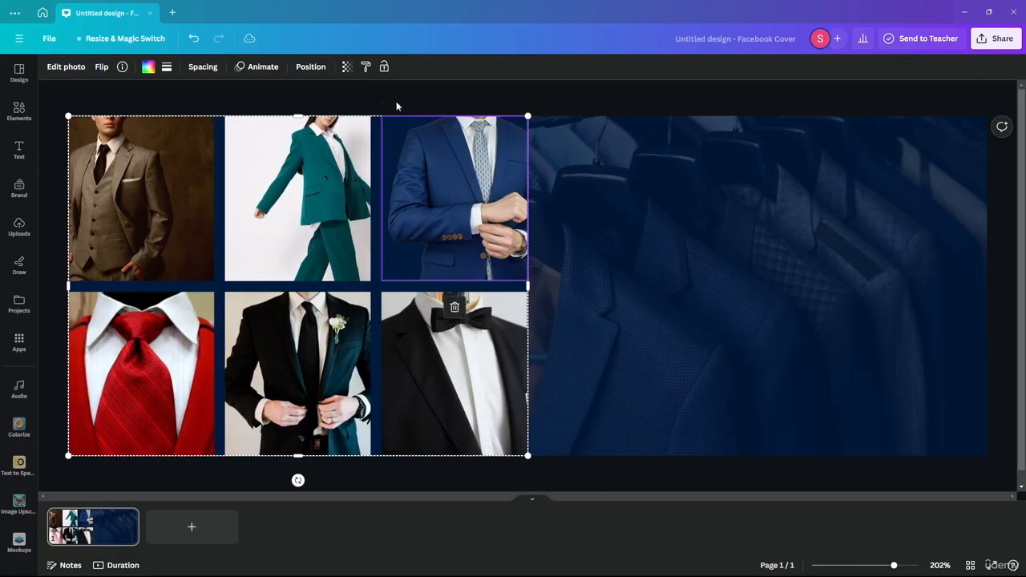
left_click(422, 94)
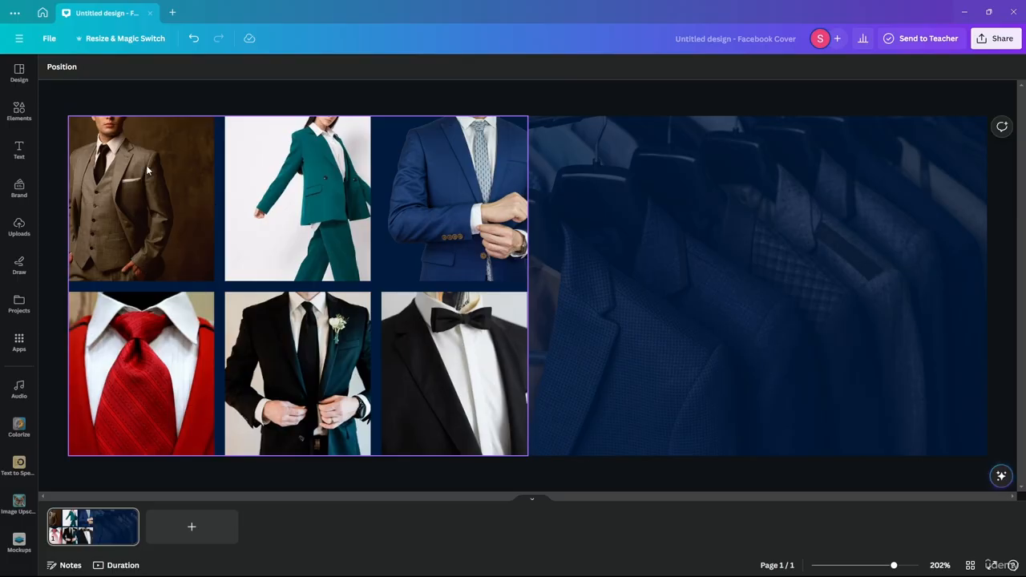
Remove the background from the green suit photo in the grid's top-middle cell
left_click(276, 186)
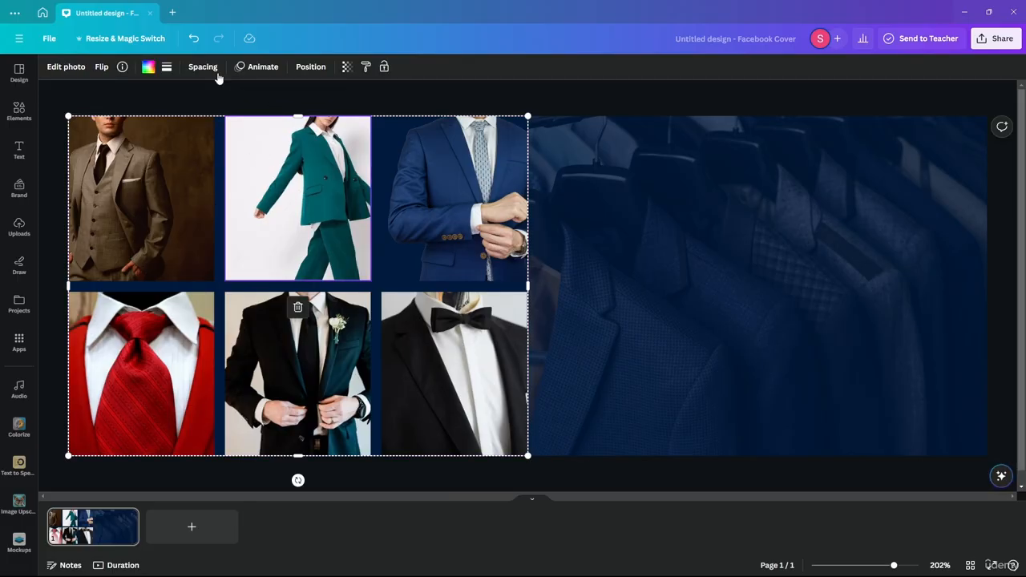
left_click(53, 66)
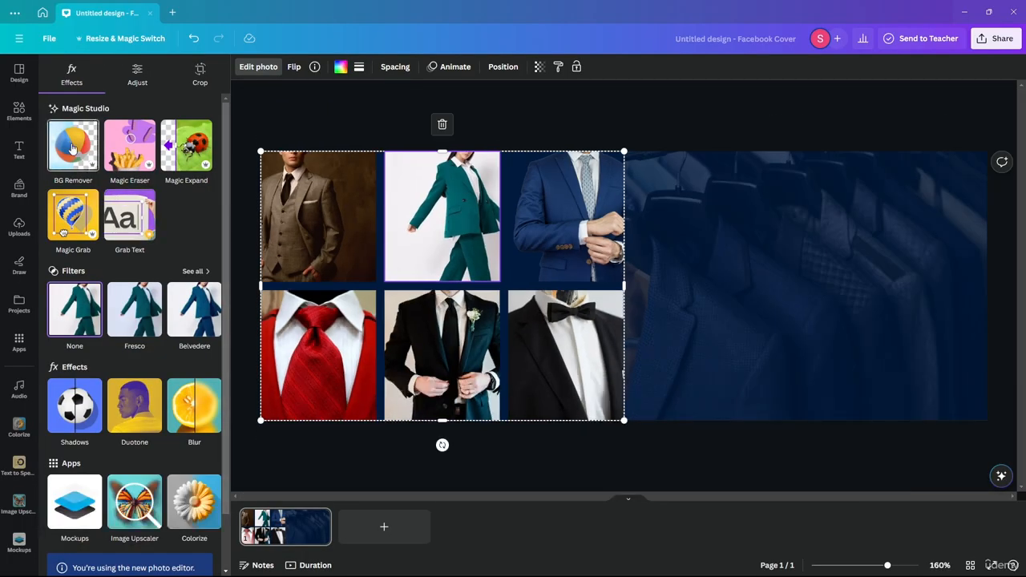
left_click(72, 148)
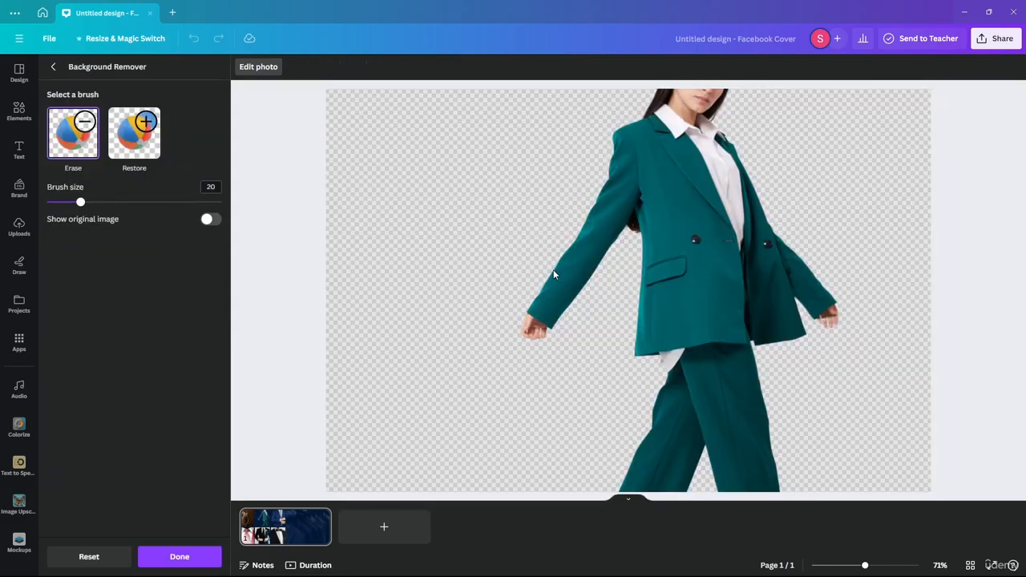
left_click(179, 553)
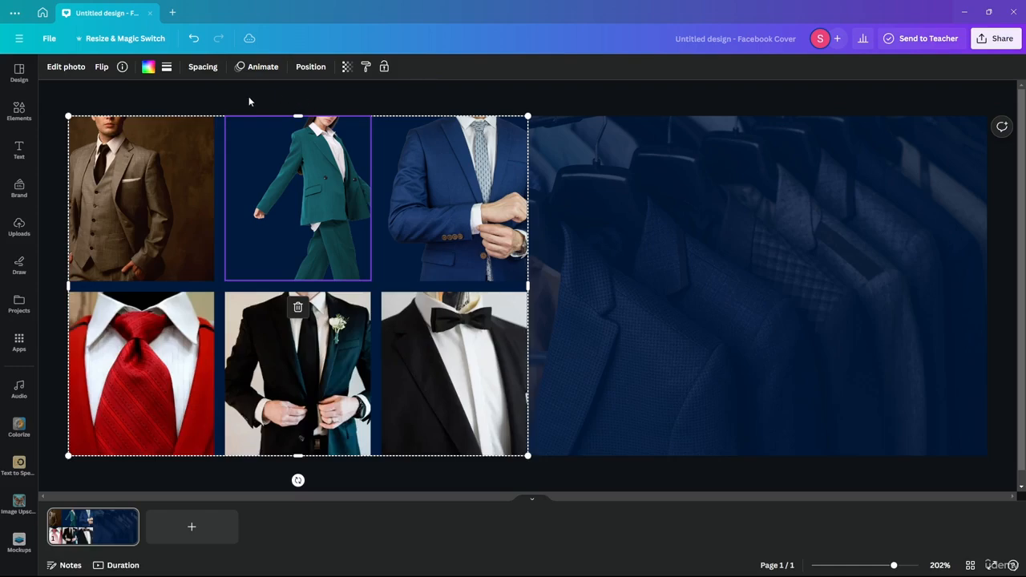
left_click(249, 101)
Remove the background from the brown three-piece suit photo in the grid's top-left cell
left_click(143, 215)
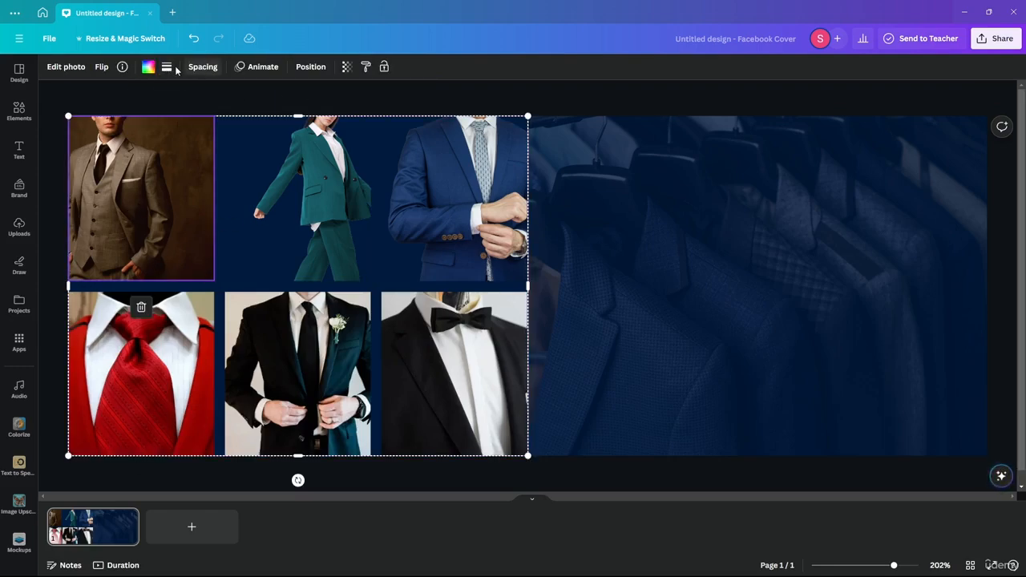
left_click(68, 67)
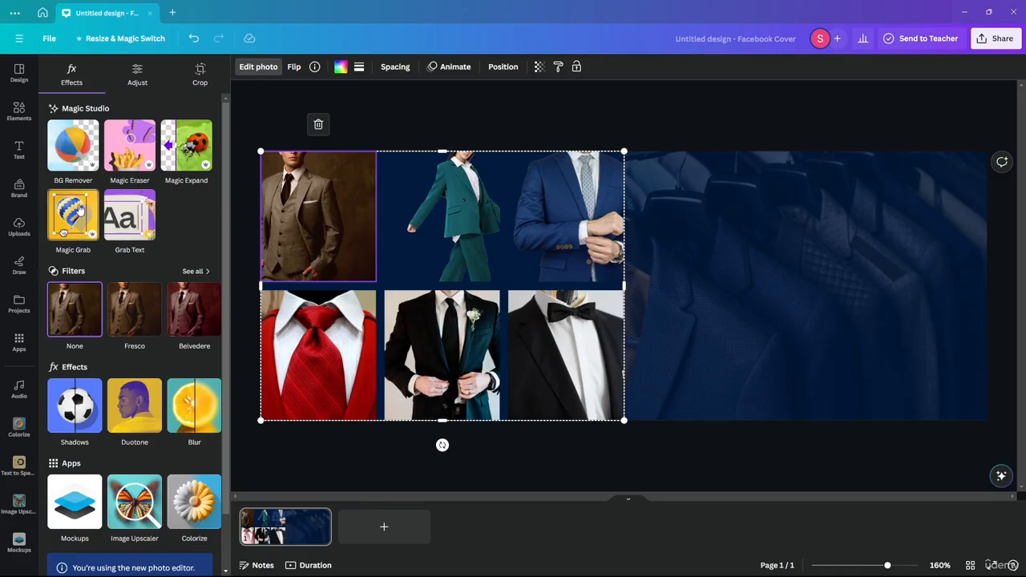
left_click(78, 207)
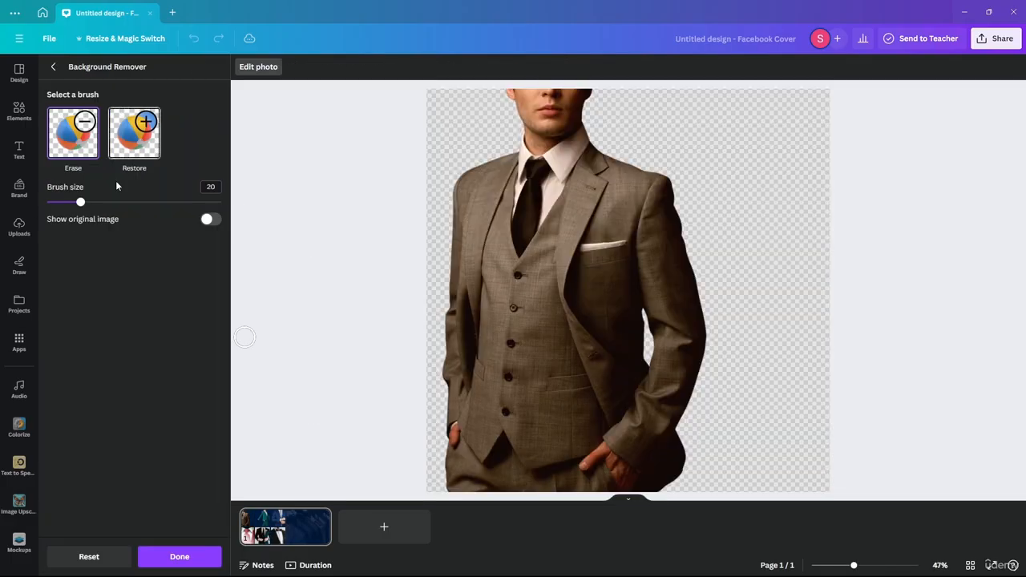
left_click(198, 555)
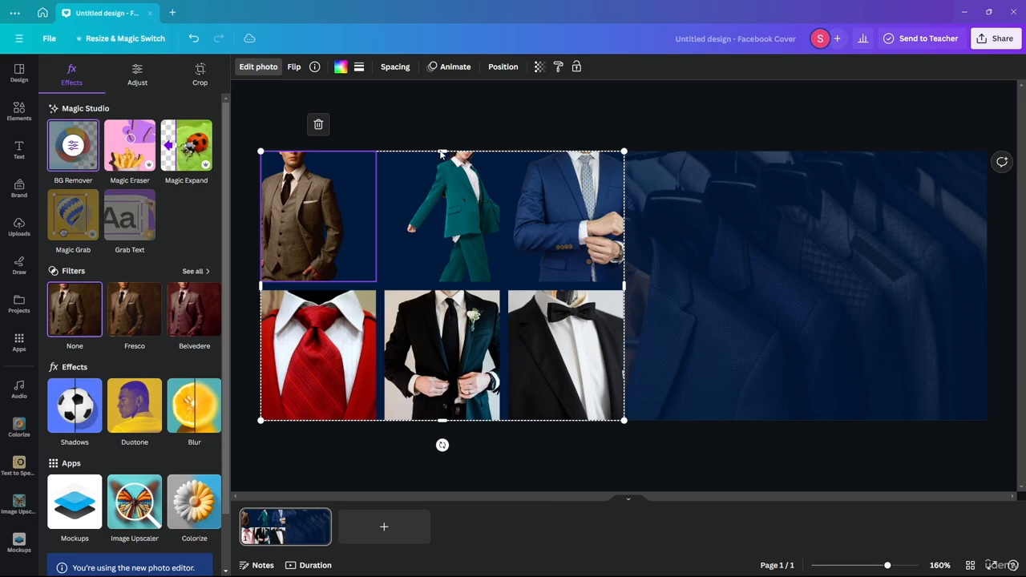
Remove the background from the black suit photo in the grid's bottom-middle cell
key("Escape")
left_click(207, 357)
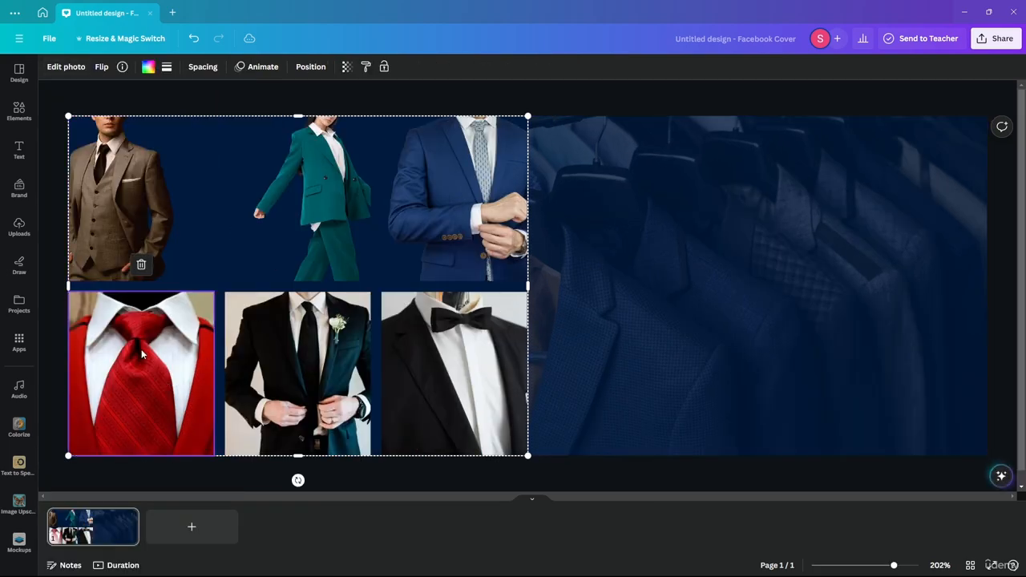
left_click(330, 325)
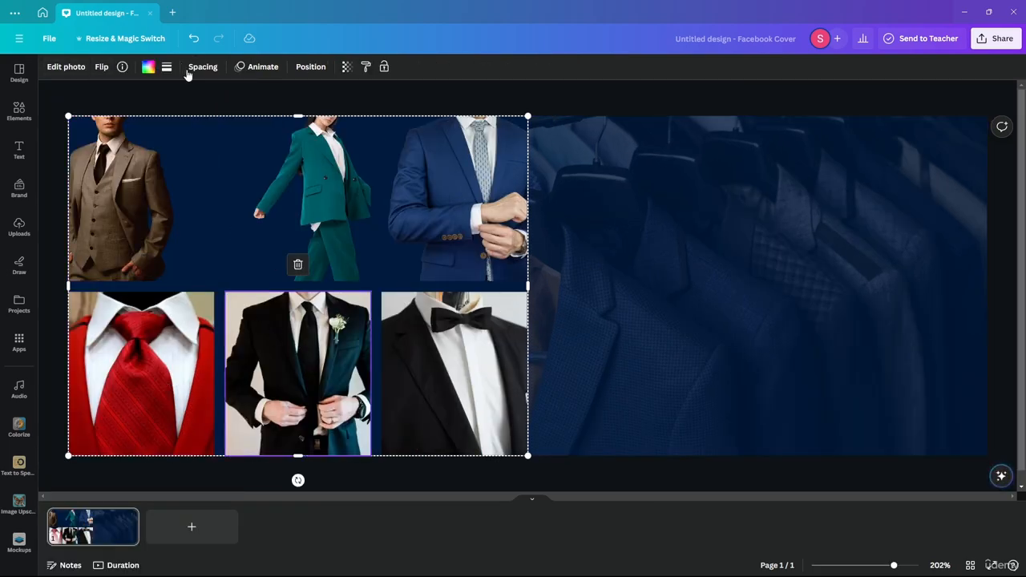
left_click(66, 66)
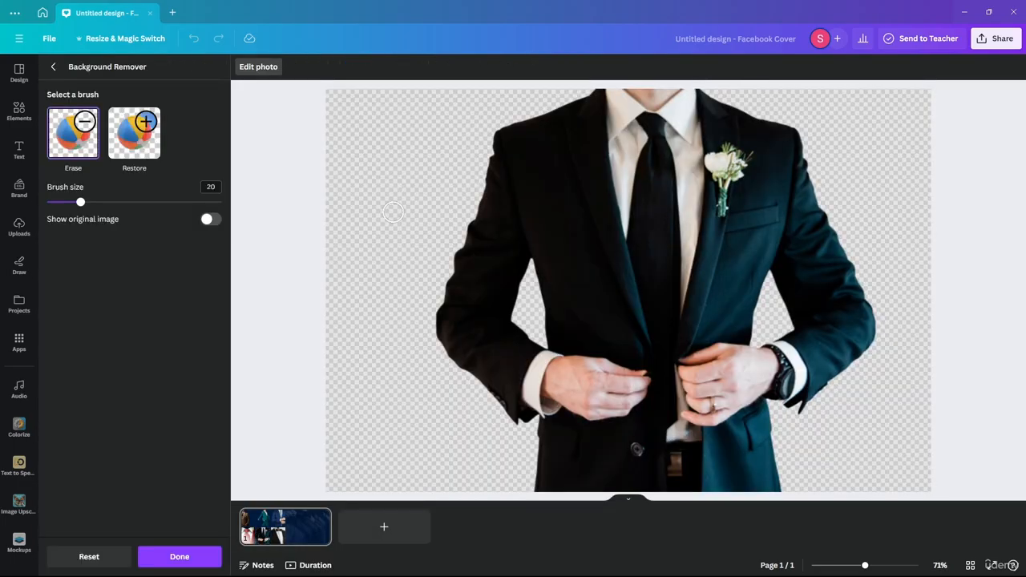
left_click(181, 550)
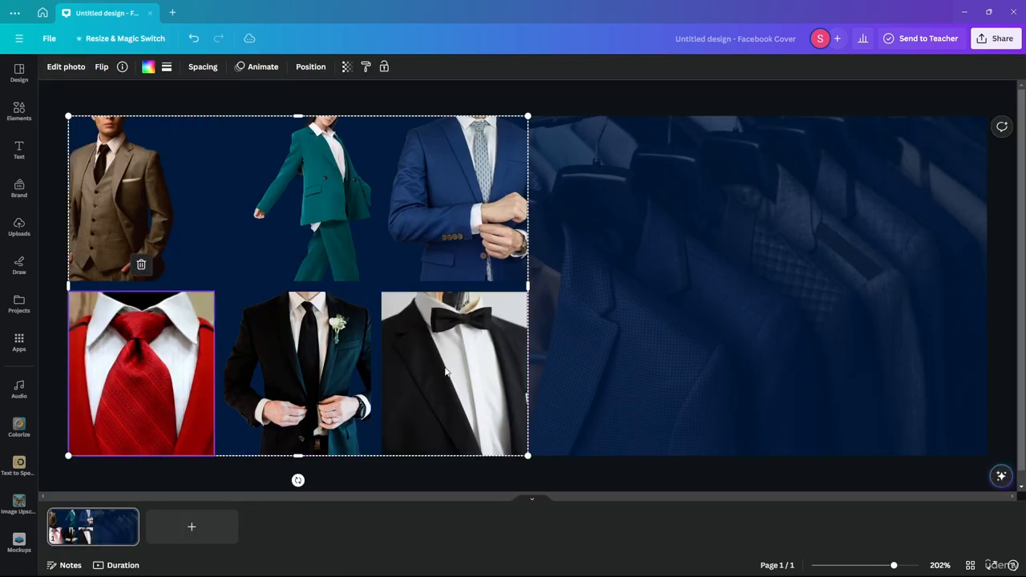
Insert a white line in the gap between the two grid rows and stretch it across the grid's full width
left_click(19, 112)
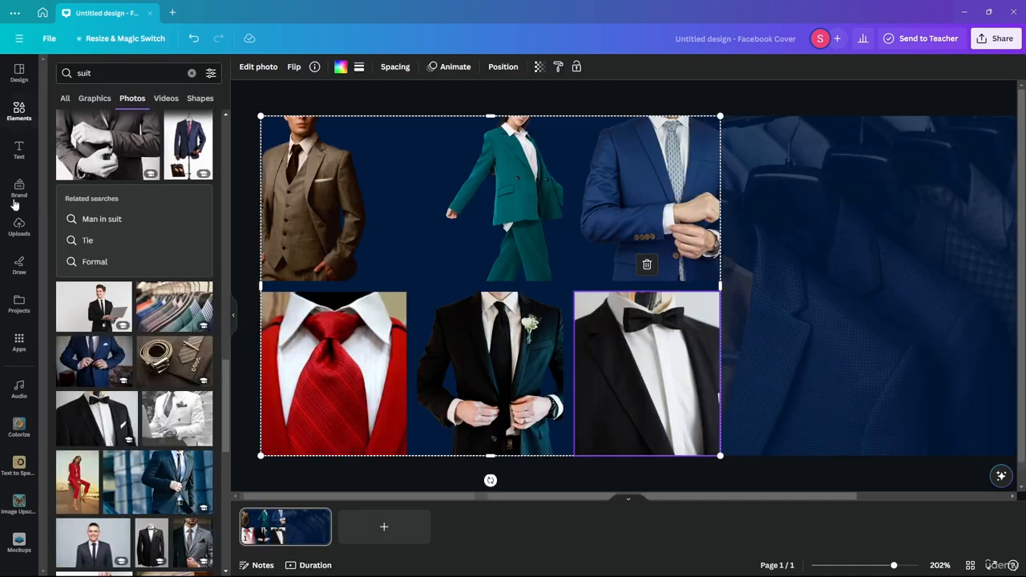
left_click(19, 112)
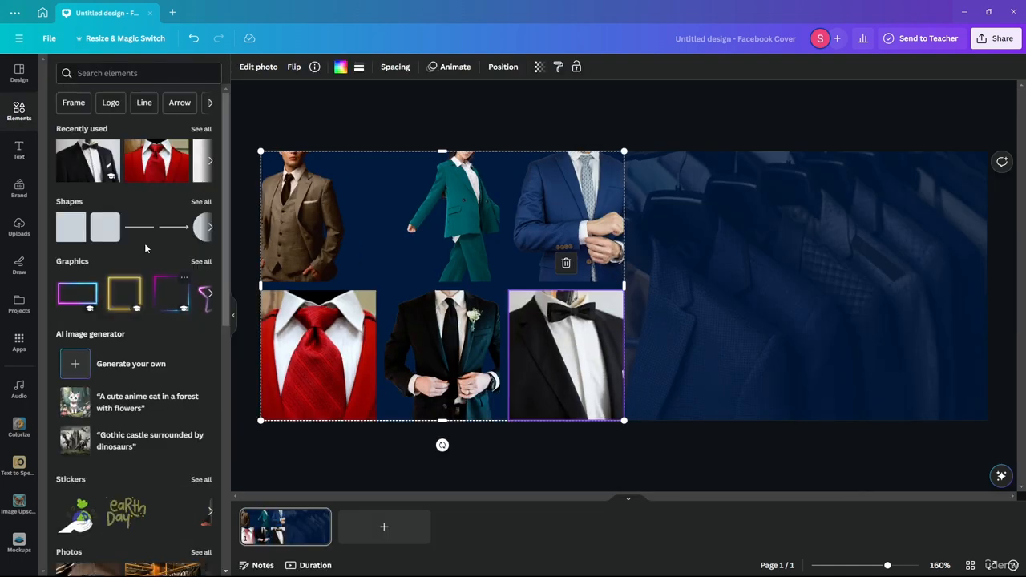
left_click_drag(144, 243, 306, 280)
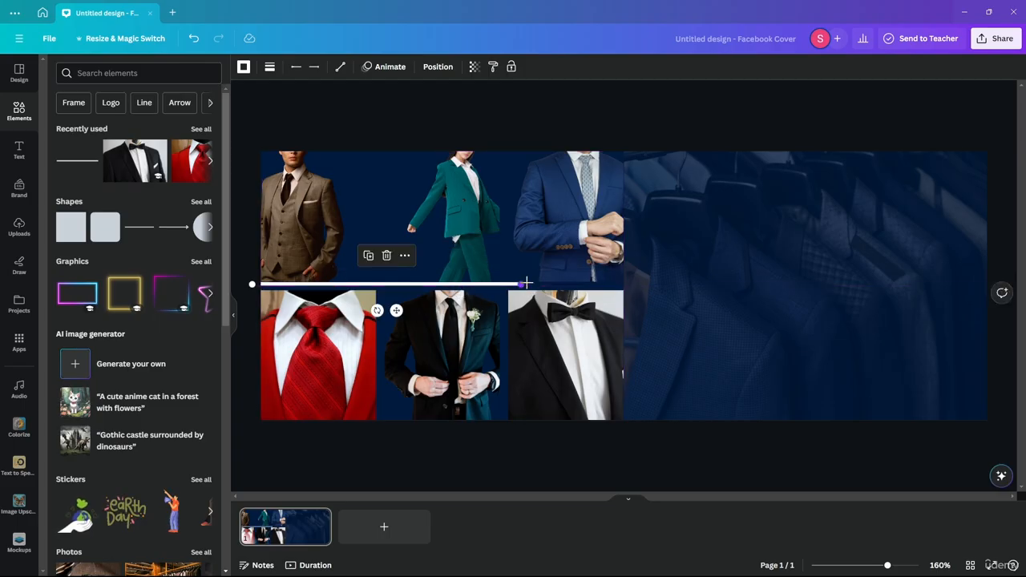
left_click_drag(522, 284, 625, 284)
left_click(408, 131)
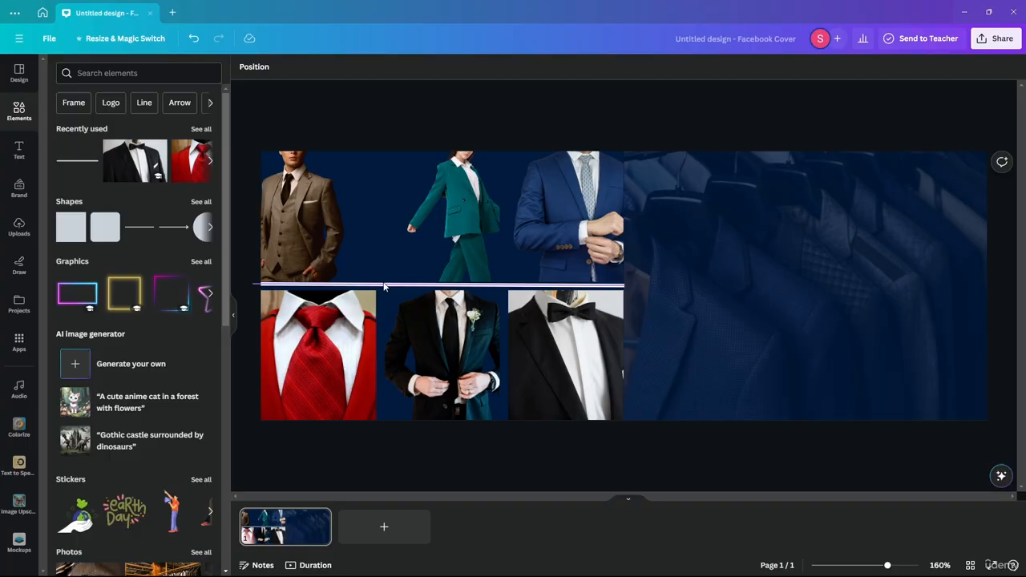
left_click_drag(384, 287, 383, 286)
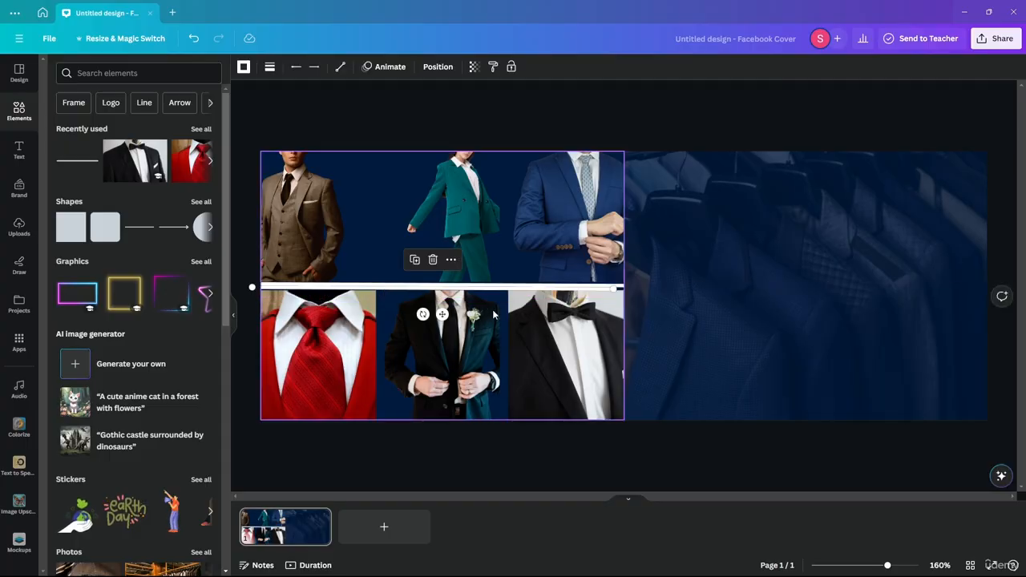
left_click_drag(599, 288, 601, 289)
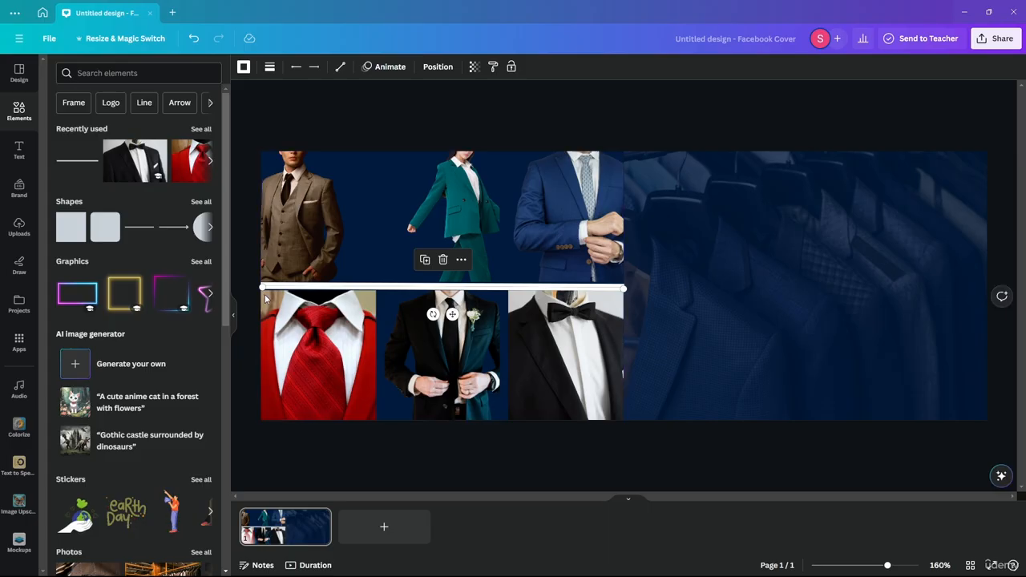
left_click(237, 325)
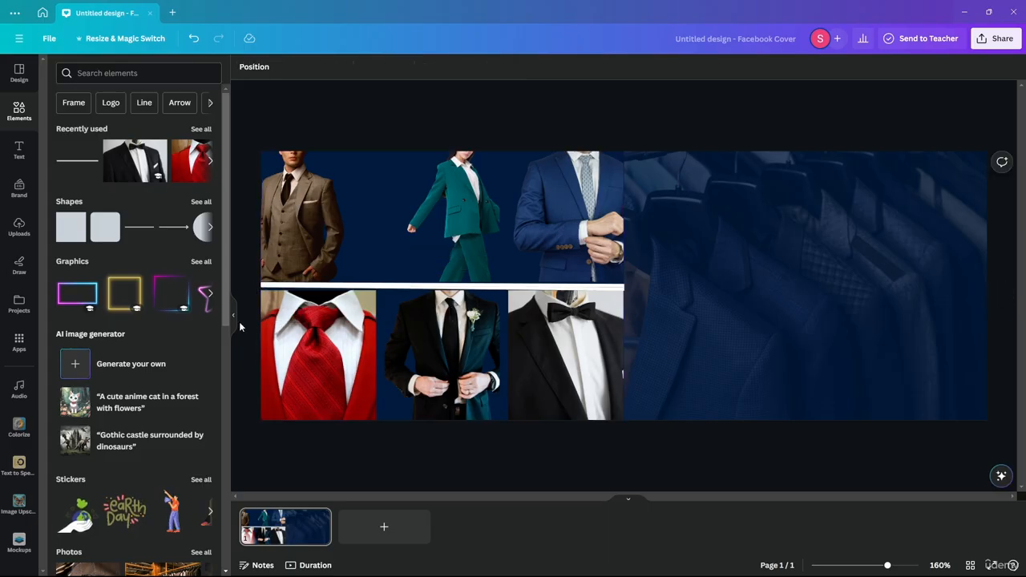
Try to reposition the white line between the grid rows, and undo the move
scroll(240, 300, "up", 2, "ctrl")
scroll(241, 301, "up", 6, "ctrl")
left_click_drag(290, 273, 285, 294)
scroll(358, 310, "down", 6, "ctrl")
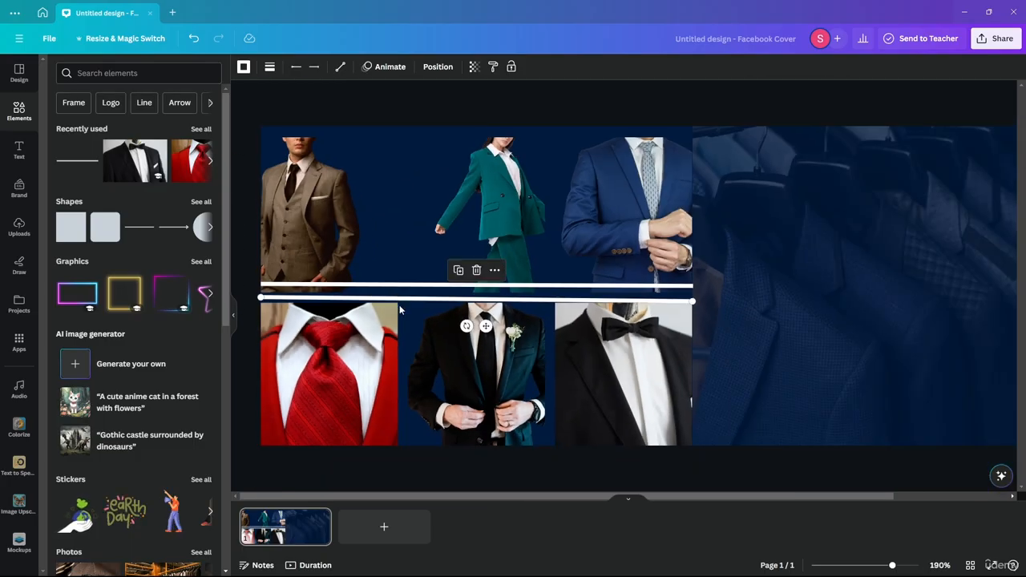
key("ctrl+z")
Replace the tilted line with a level white one centred between the grid rows, extended to both side edges of the grid
left_click_drag(261, 289, 238, 282)
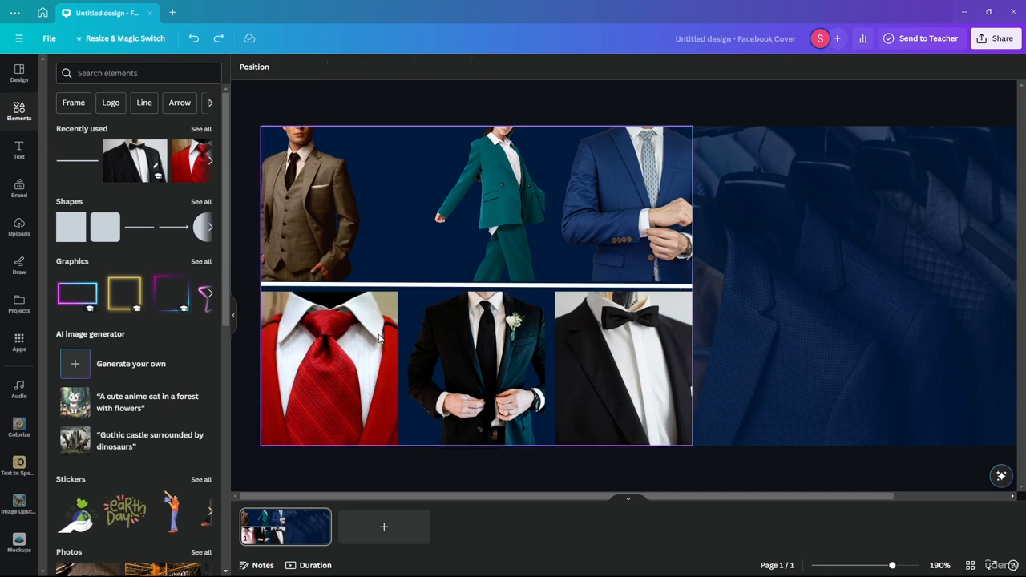
left_click_drag(476, 283, 523, 284)
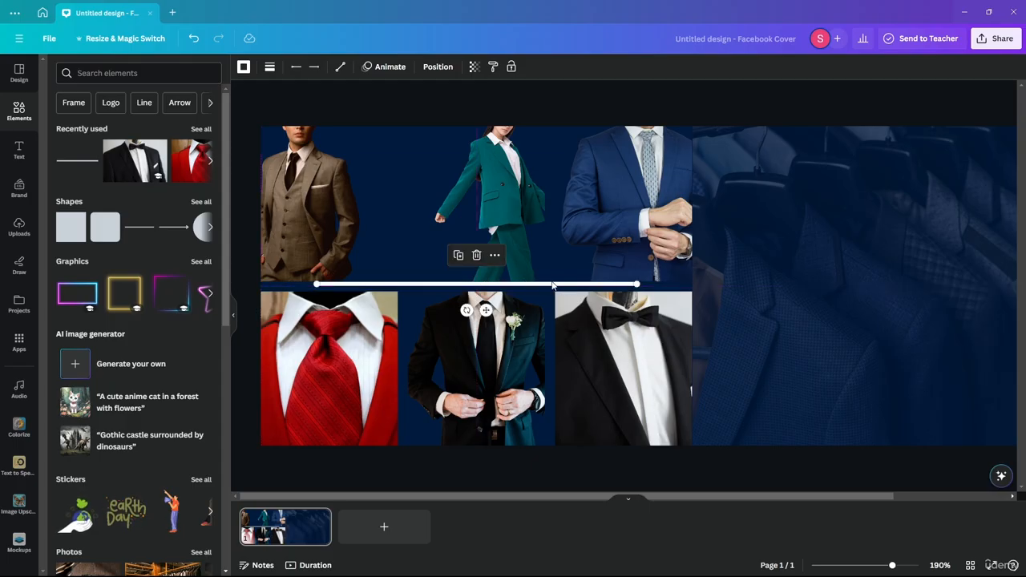
left_click_drag(552, 285, 552, 286)
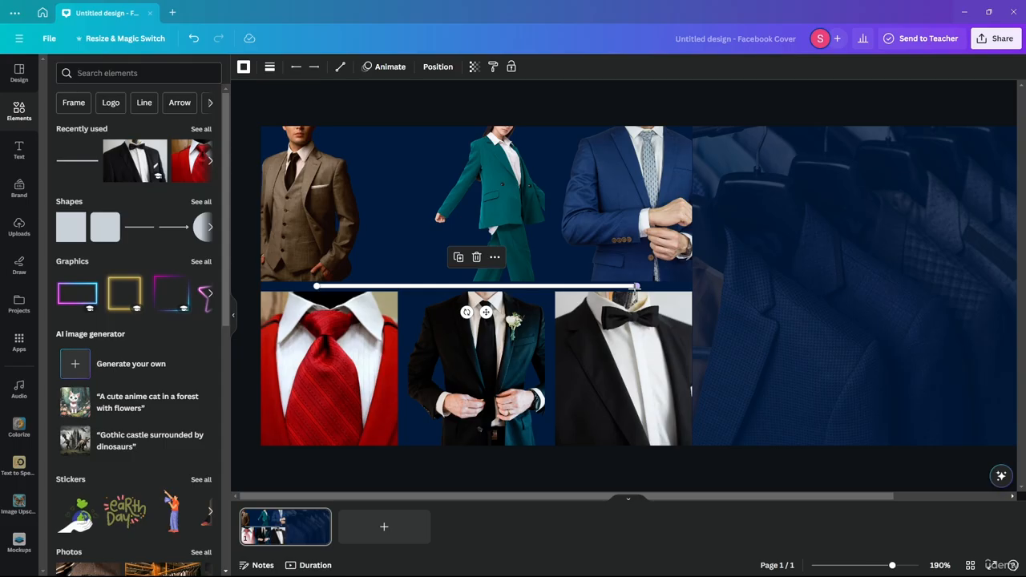
left_click_drag(635, 286, 693, 286)
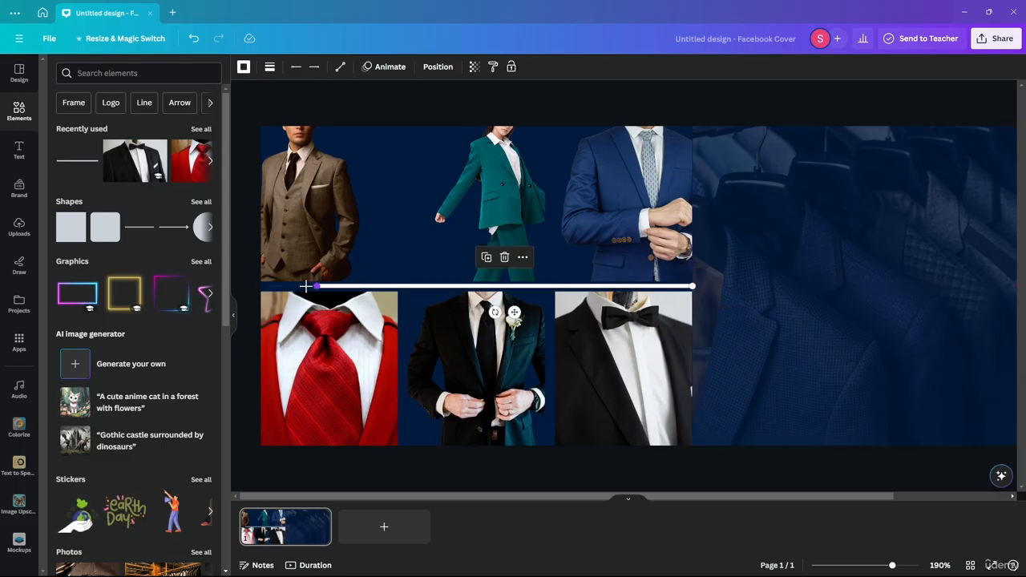
left_click_drag(305, 287, 255, 288)
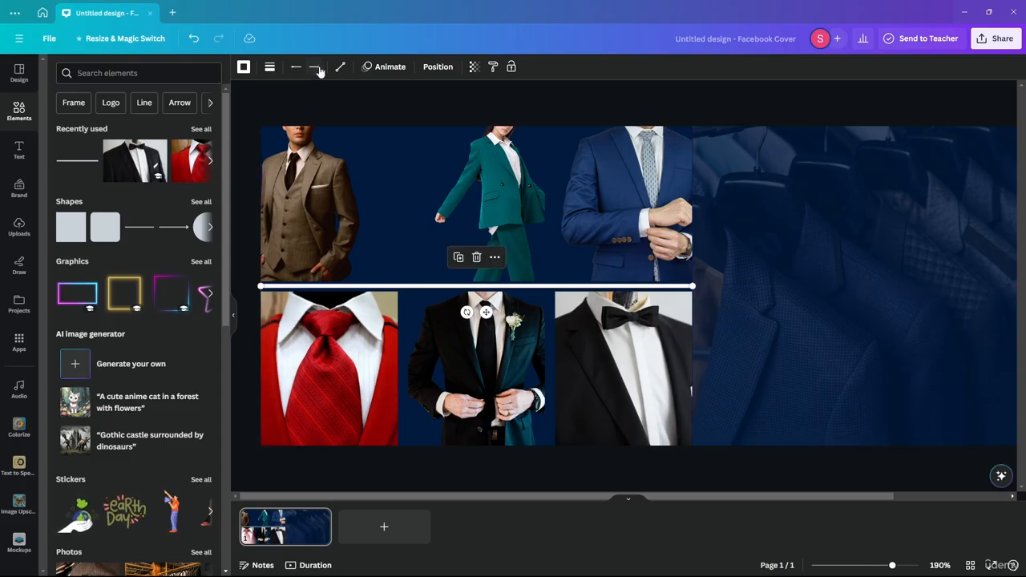
Set the horizontal divider's line weight to 15
left_click(269, 66)
left_click_drag(275, 161, 292, 166)
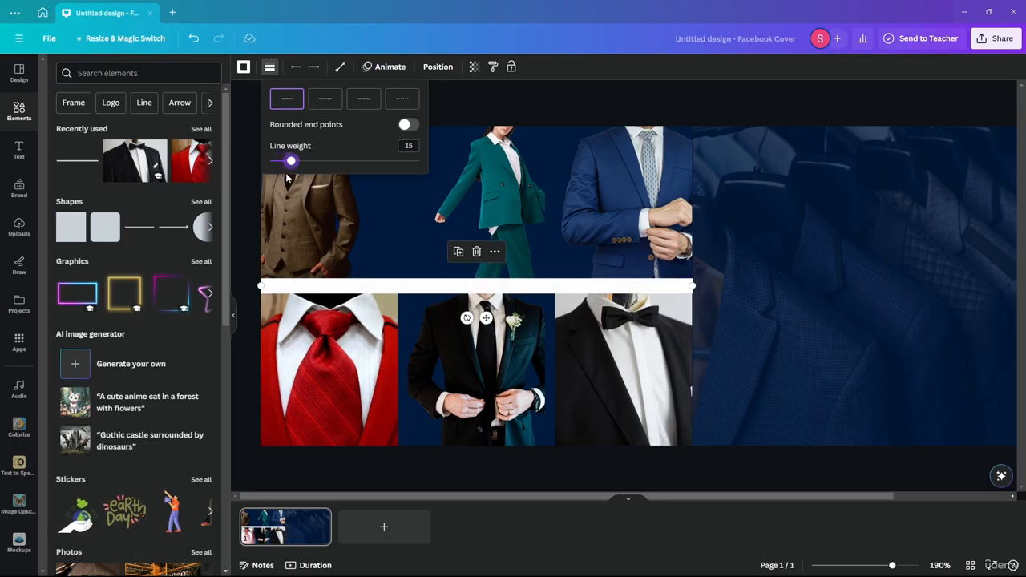
left_click(242, 213)
left_click(242, 213)
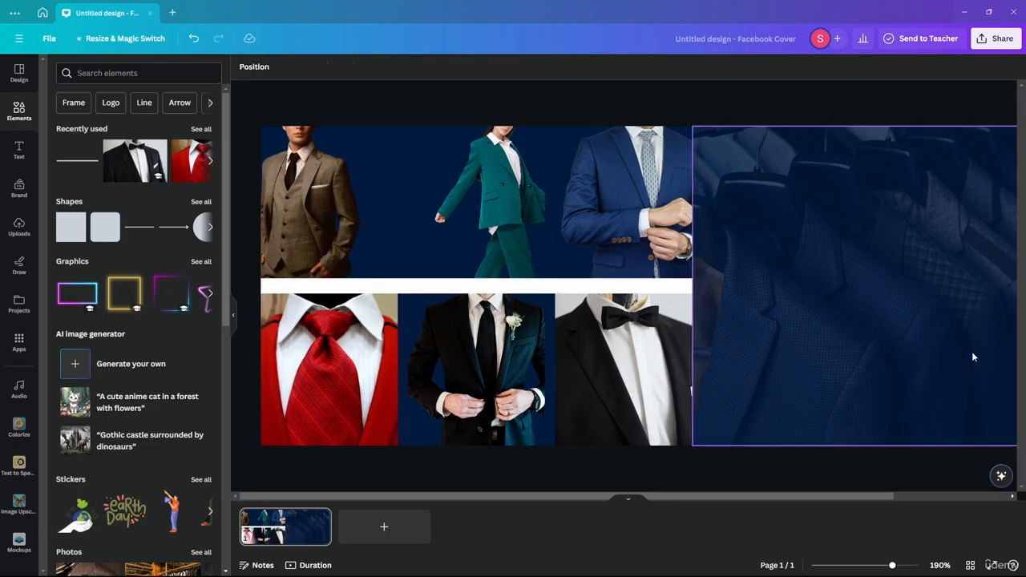
Align the thick divider's end with the grid's right edge, where it meets the suit rack photo
scroll(836, 292, "up", 5)
left_click(459, 289)
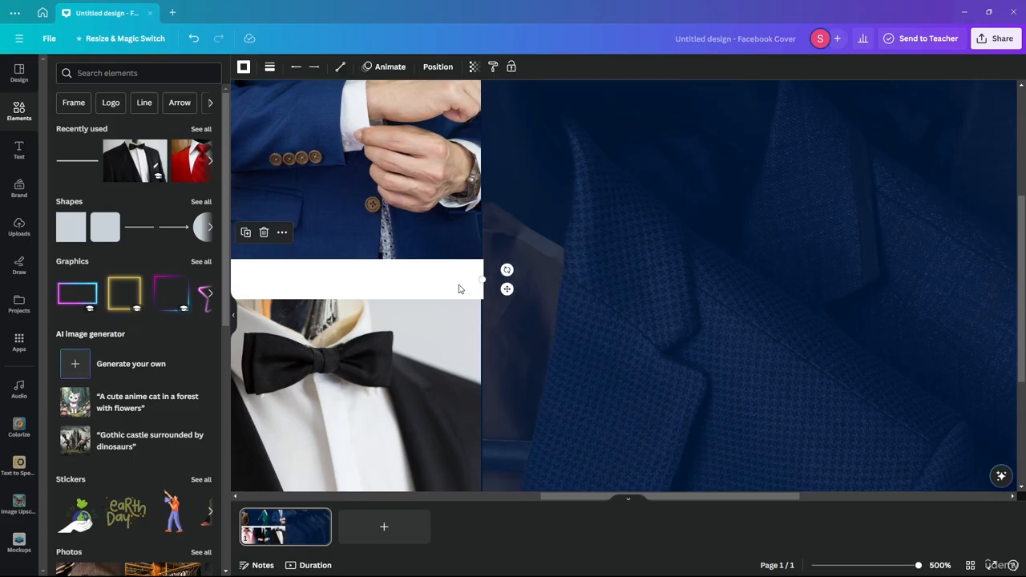
mouse_move(478, 279)
left_mouse_down()
mouse_move(428, 280)
mouse_move(479, 280)
left_mouse_up()
scroll(555, 256, "down", 10)
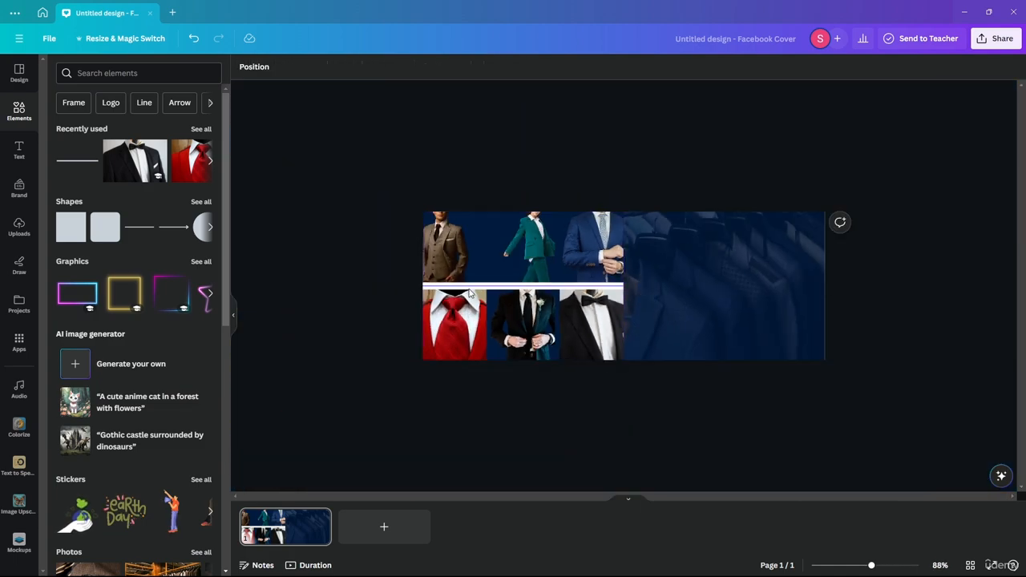
Recolour the horizontal divider with the document's navy blue
left_click(244, 67)
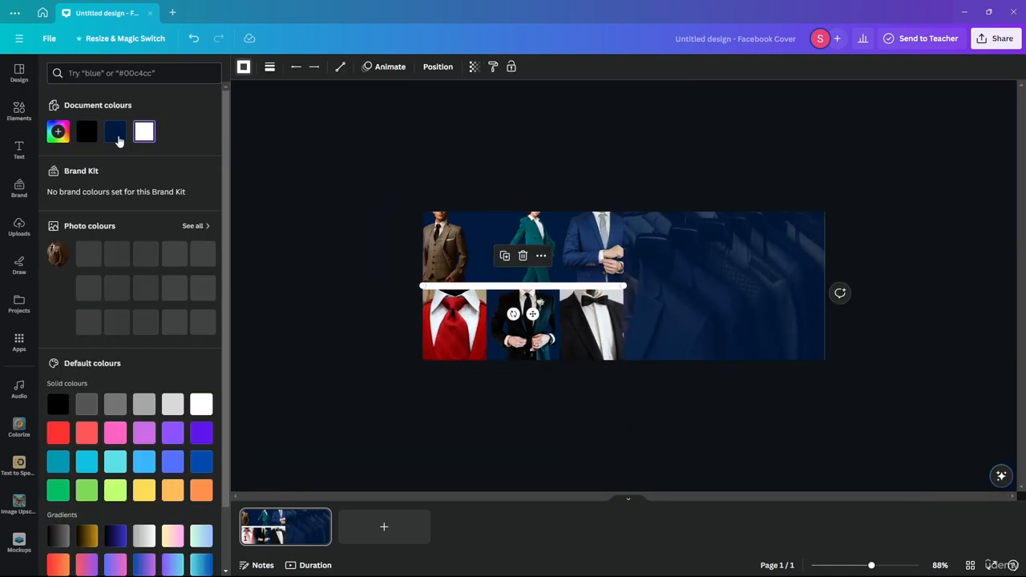
left_click(112, 128)
key("Escape")
key("Escape")
scroll(496, 346, "up", 4)
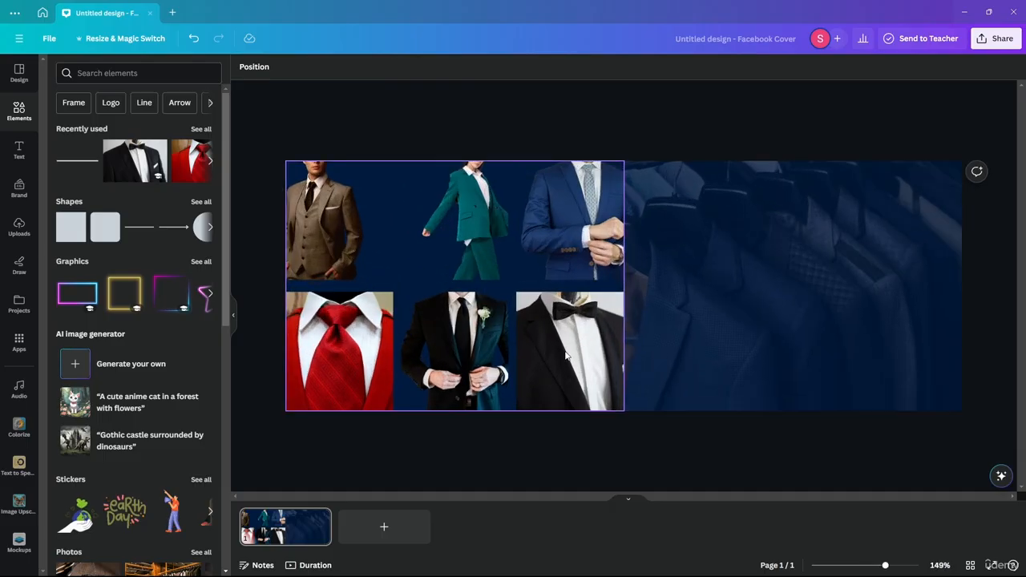
scroll(447, 285, "up", 4)
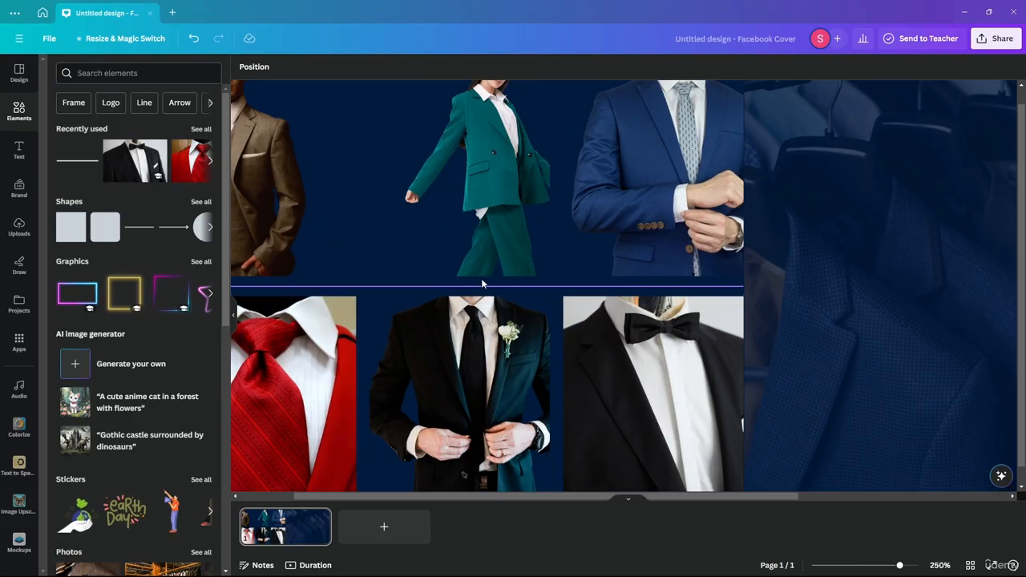
scroll(481, 286, "down", 3)
Change the horizontal divider's colour to the document's black
left_click(477, 285)
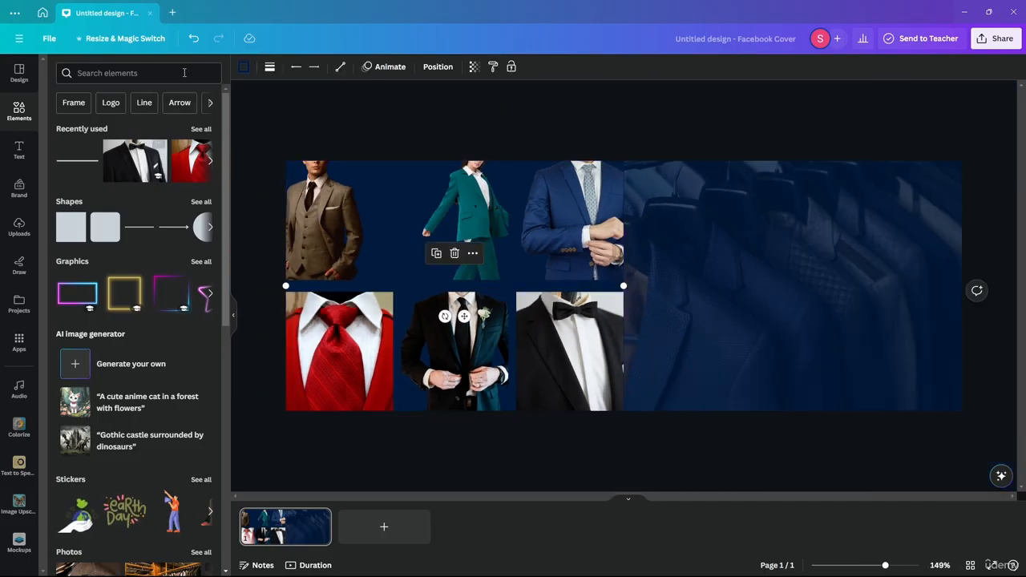
left_click(243, 68)
left_click(86, 132)
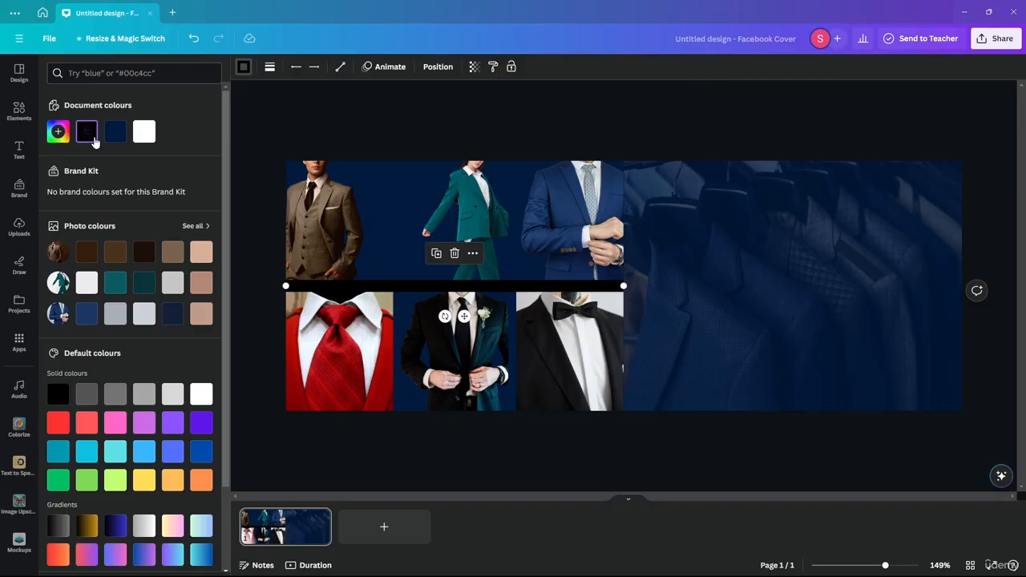
left_click(256, 222)
scroll(326, 368, "up", 3)
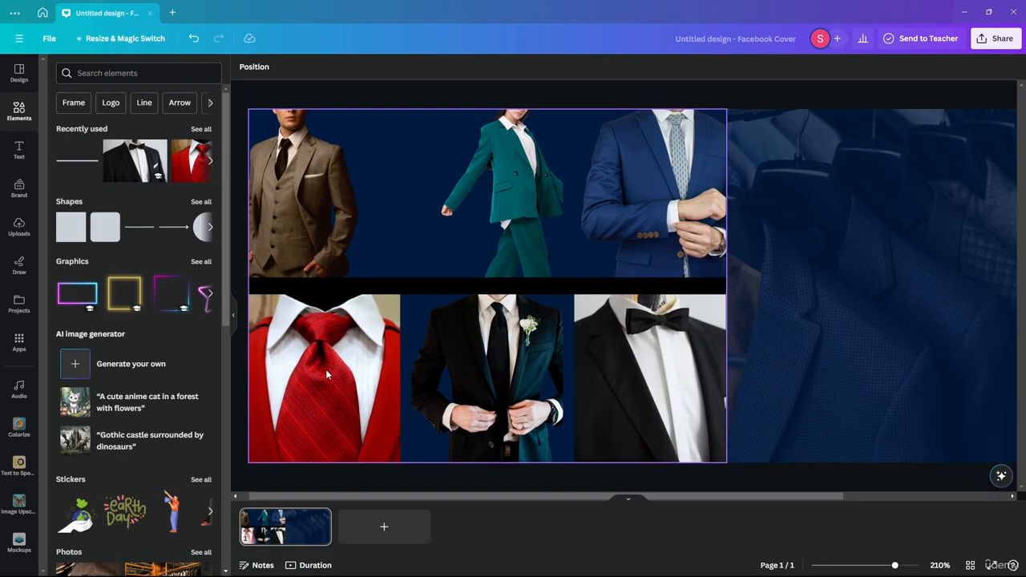
scroll(332, 361, "down", 3)
scroll(333, 363, "up", 3)
scroll(334, 362, "down", 1)
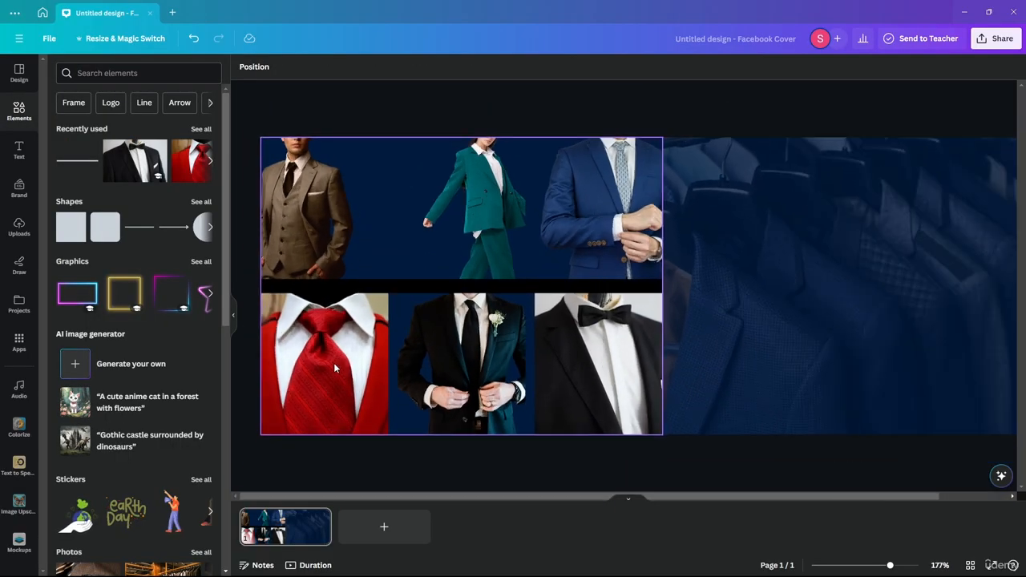
Duplicate the black divider and stand the copy vertically between the grid's first and second columns, spanning the full height
left_click(401, 291)
left_click_drag(398, 291, 477, 329)
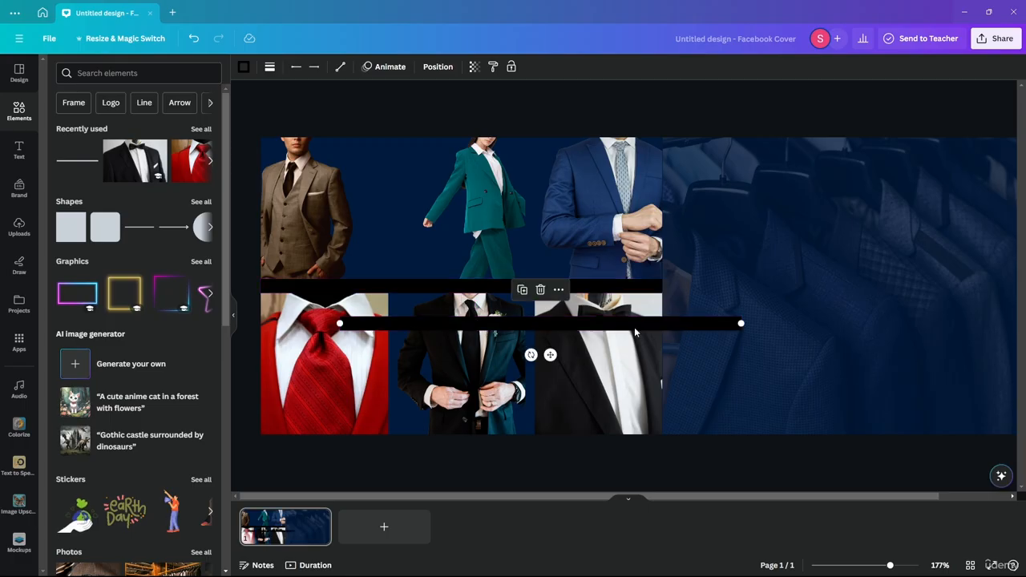
mouse_move(739, 324)
left_mouse_down()
mouse_move(380, 137)
mouse_move(363, 138)
mouse_move(390, 138)
left_mouse_up()
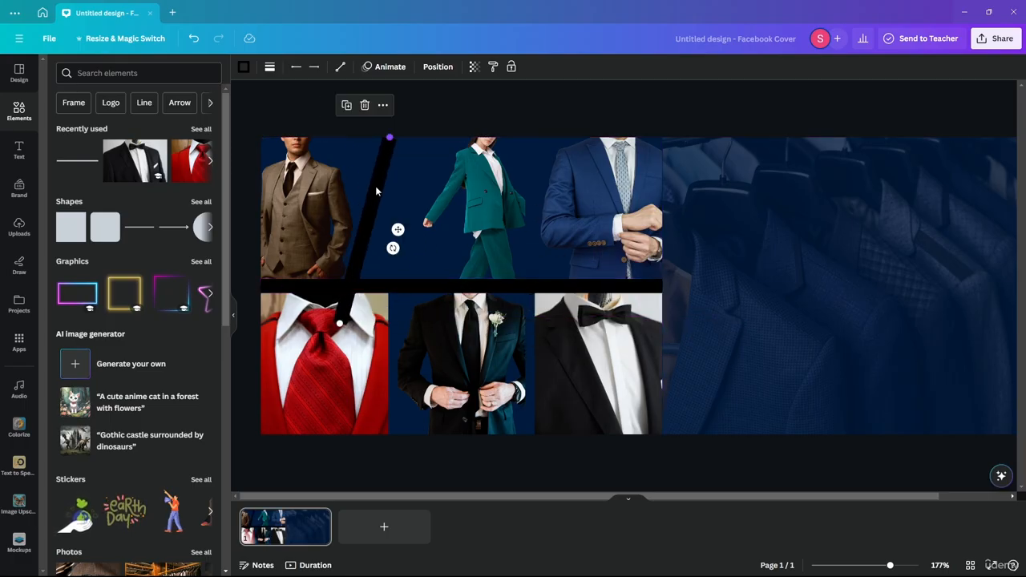
left_click_drag(338, 321, 385, 435)
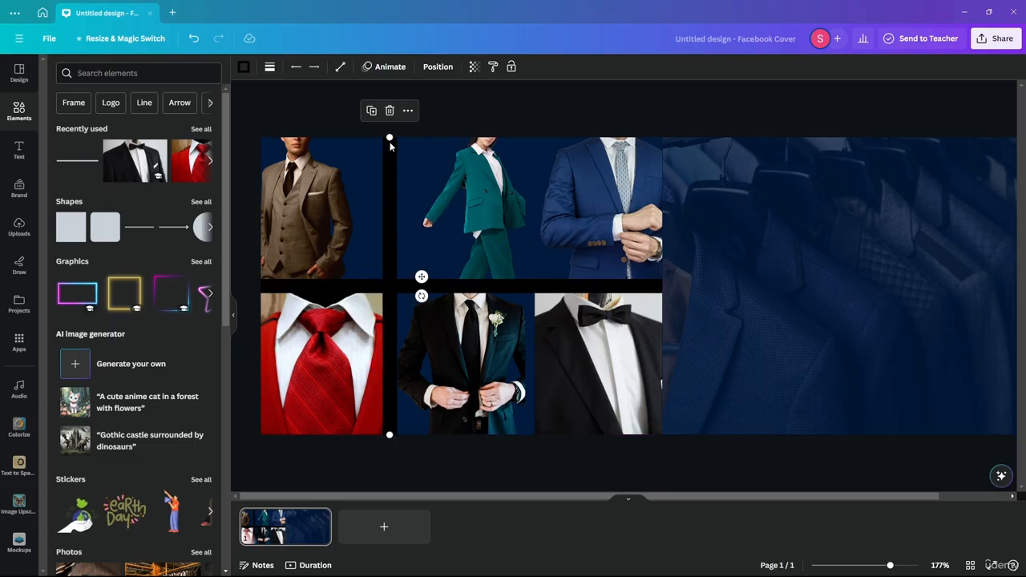
left_click_drag(390, 138, 391, 117)
Duplicate the vertical black divider and place the copy between the grid's second and third columns
left_click_drag(391, 201, 538, 208)
left_click(455, 95)
scroll(499, 119, "down", 3)
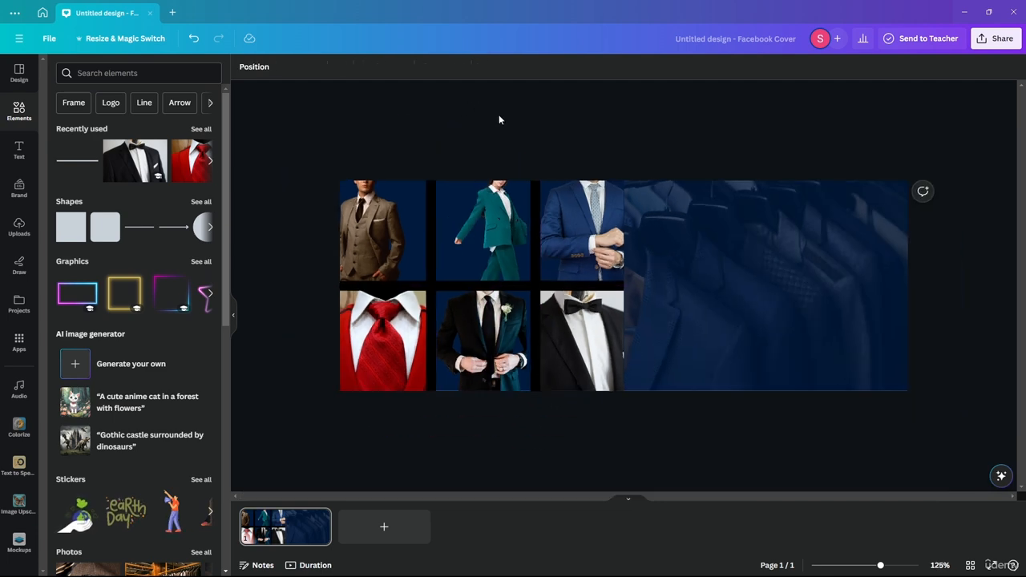
scroll(511, 151, "down", 2)
scroll(481, 149, "up", 4)
scroll(449, 148, "down", 3)
Undo all the divider lines and the background removals on the grid photos
key("ctrl+z")
scroll(447, 149, "up", 1)
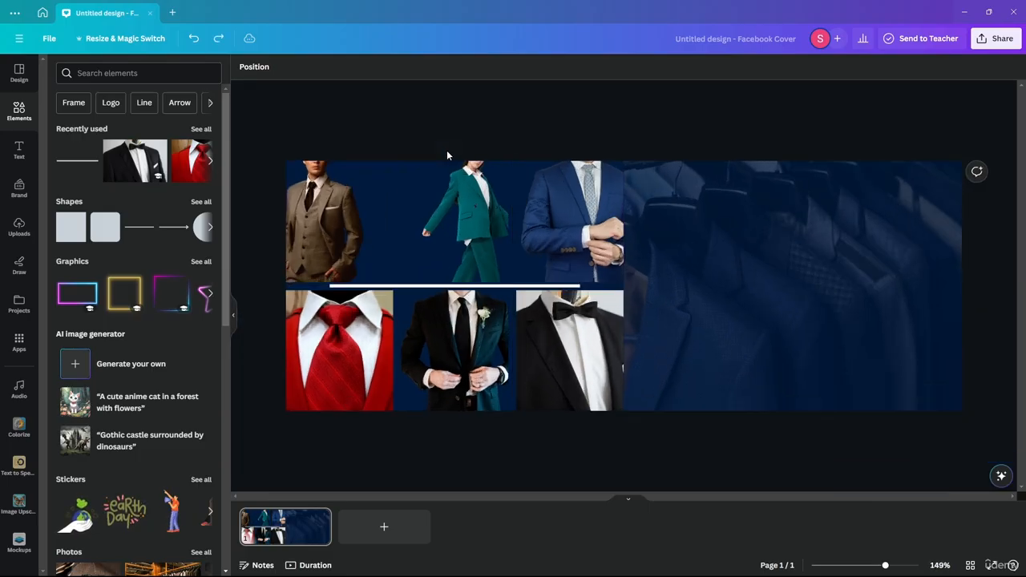
key("ctrl+z")
key("ctrl+z")
key("ctrl+z")
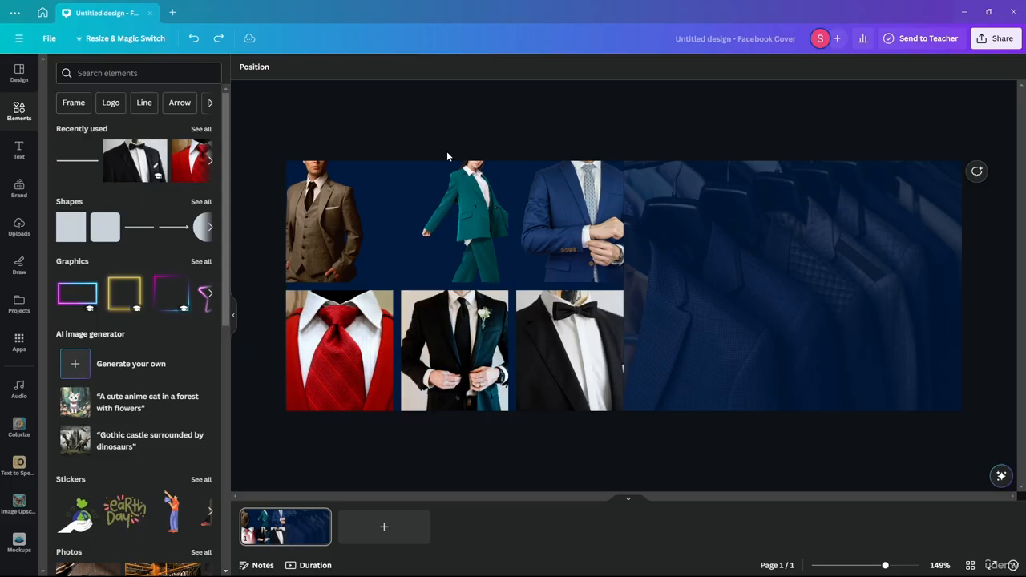
key("ctrl+z")
key("ctrl+z")
key("ctrl+z")
scroll(449, 158, "down", 2)
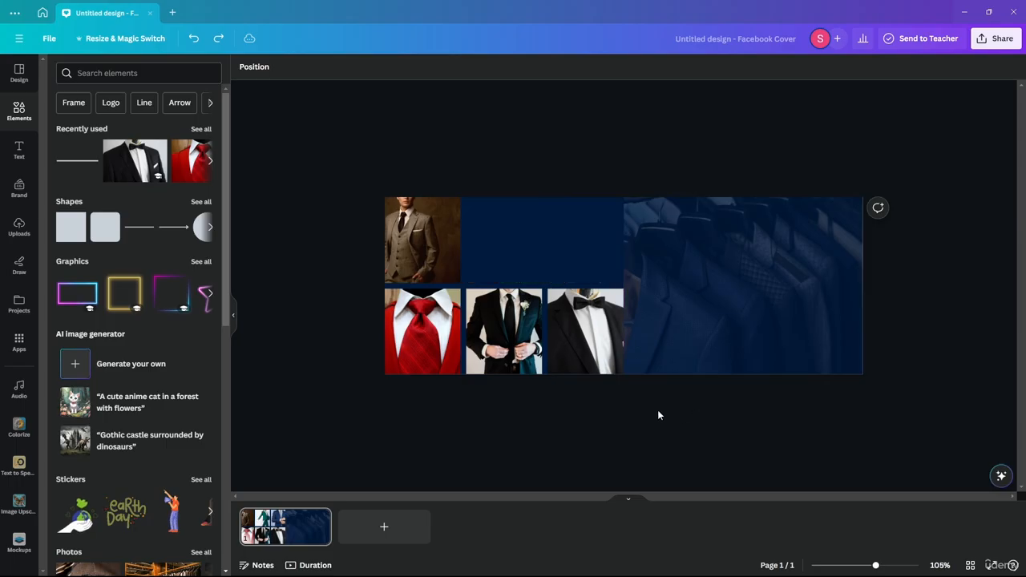
Search the elements for "frame" and try a thin rectangular outline graphic over the photo grid
scroll(635, 406, "up", 2)
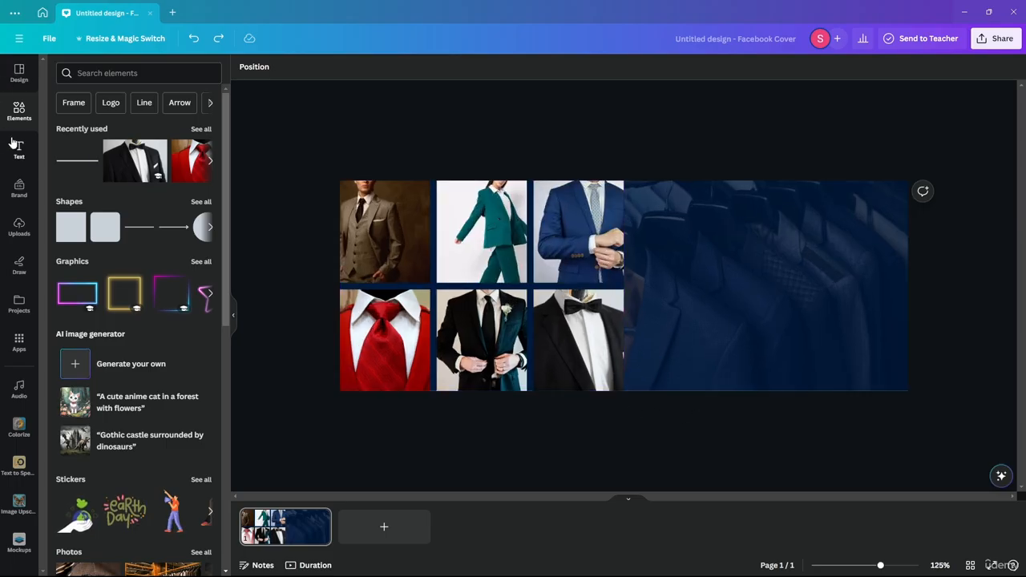
left_click_drag(546, 228, 201, 265)
left_click(126, 74)
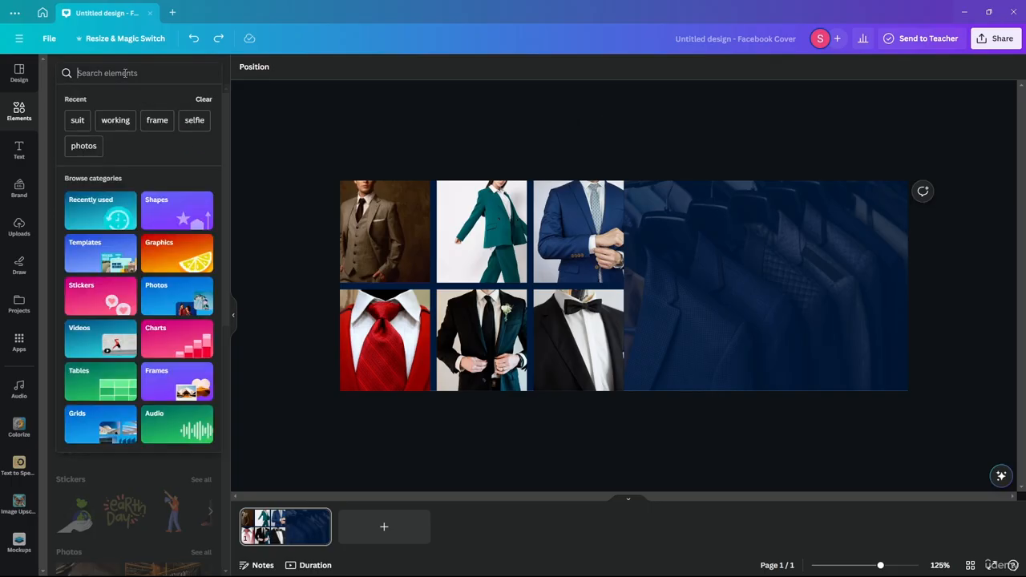
type("frame")
key("Return")
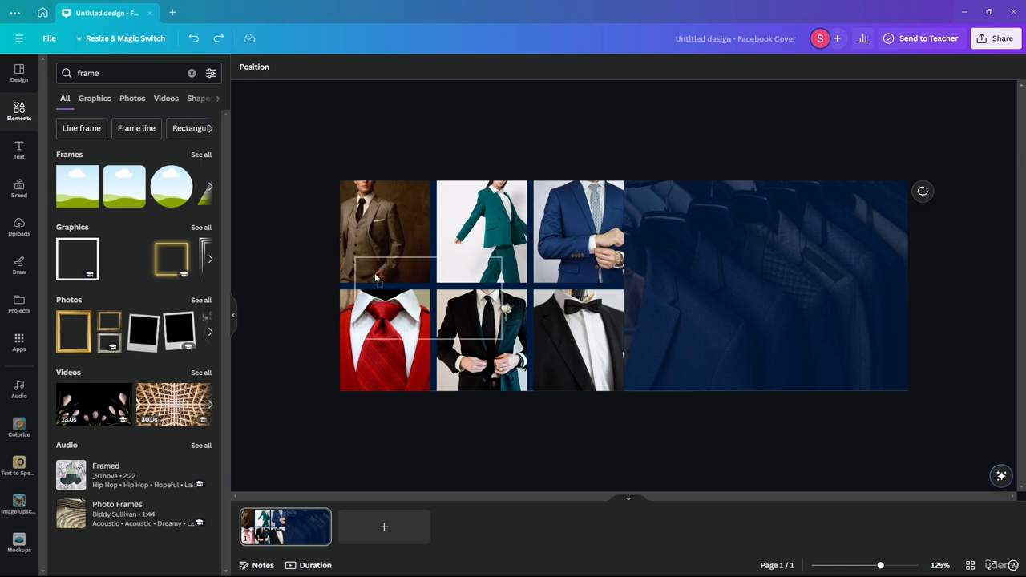
left_click_drag(376, 279, 375, 279)
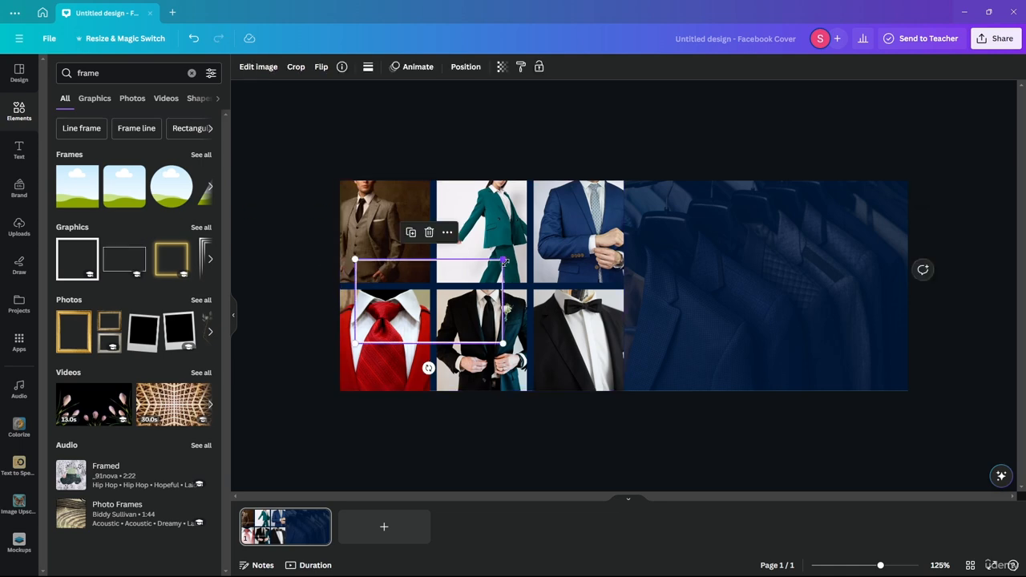
left_click_drag(502, 259, 625, 240)
key("Delete")
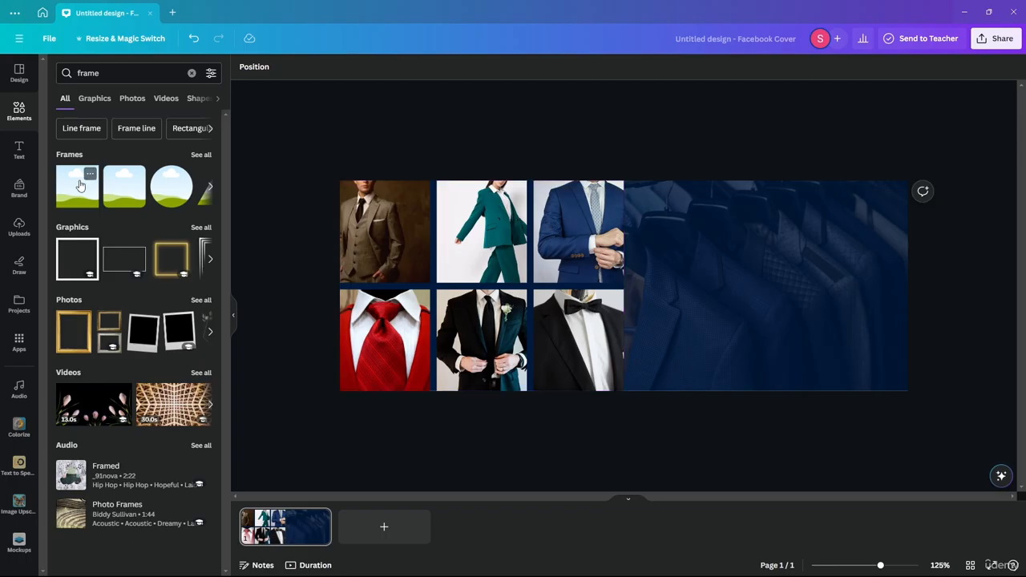
Add a square shape and stretch it to cover the entire Facebook cover
left_click(22, 117)
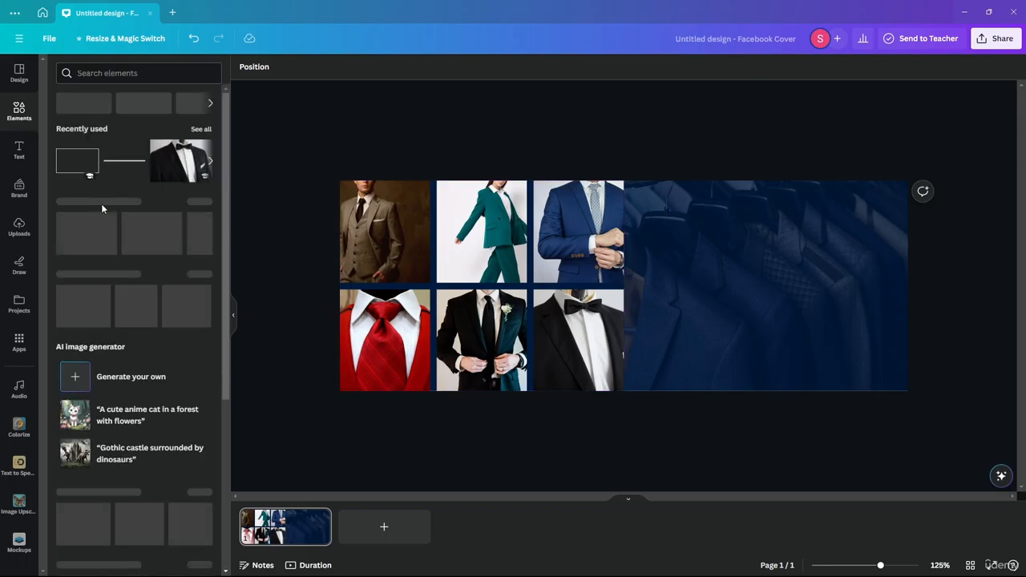
left_click_drag(458, 270, 471, 283)
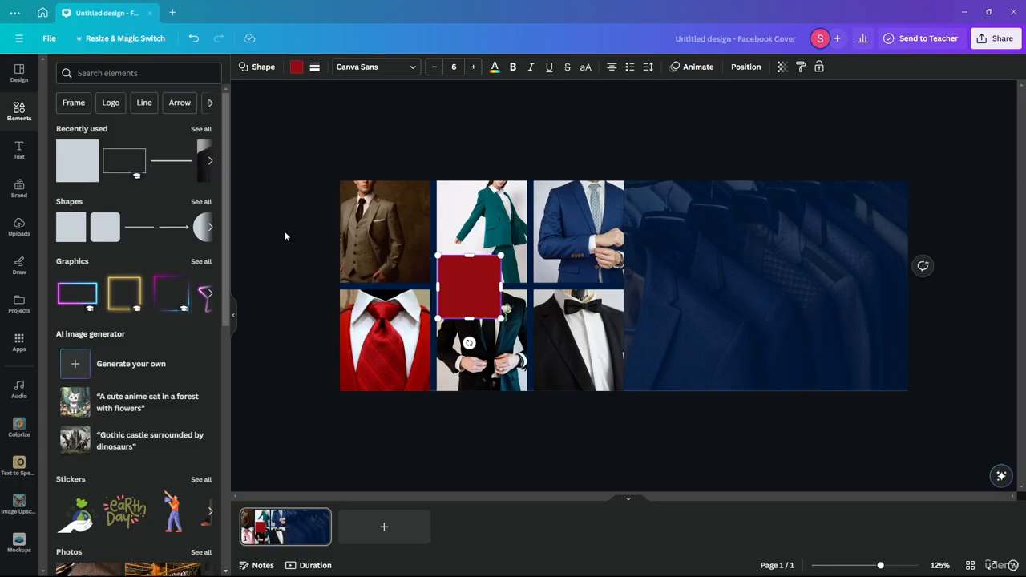
left_click_drag(473, 281, 907, 212)
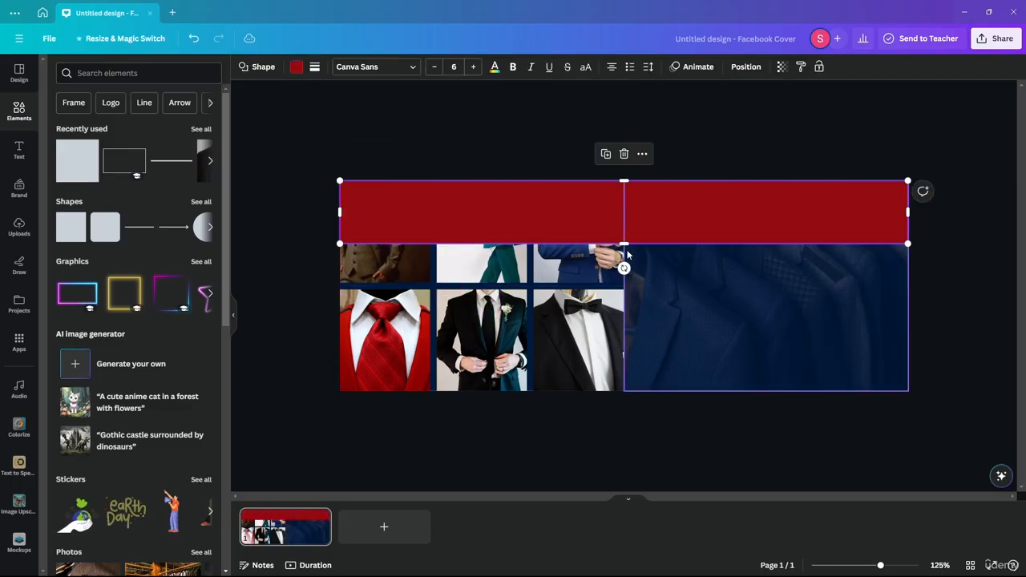
left_click_drag(624, 245, 624, 391)
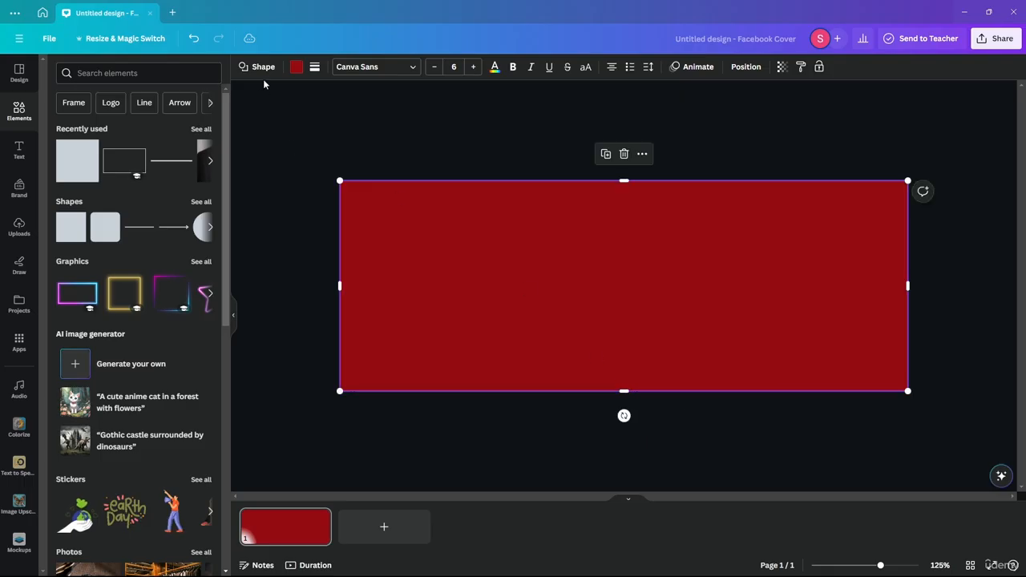
Make the full-cover rectangle's fill transparent and give it a solid border with a weight of 15
left_click(295, 67)
left_click(88, 135)
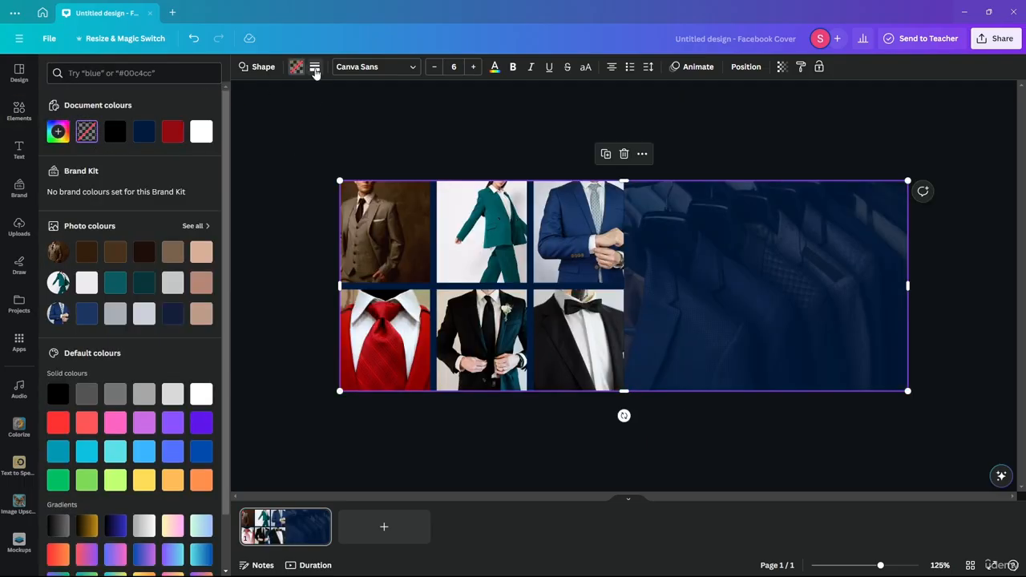
left_click(315, 69)
left_click(363, 99)
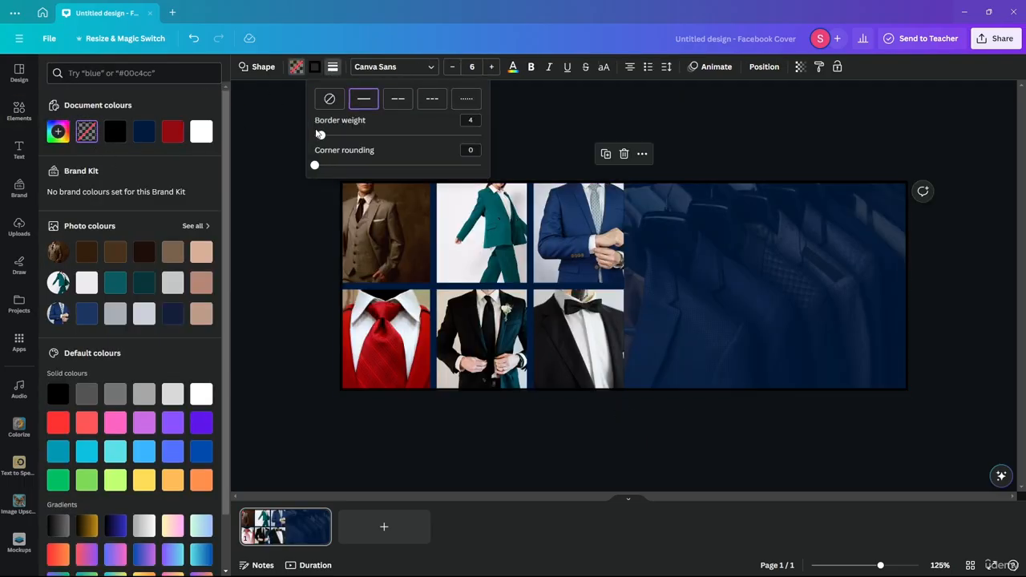
left_click_drag(320, 138, 344, 165)
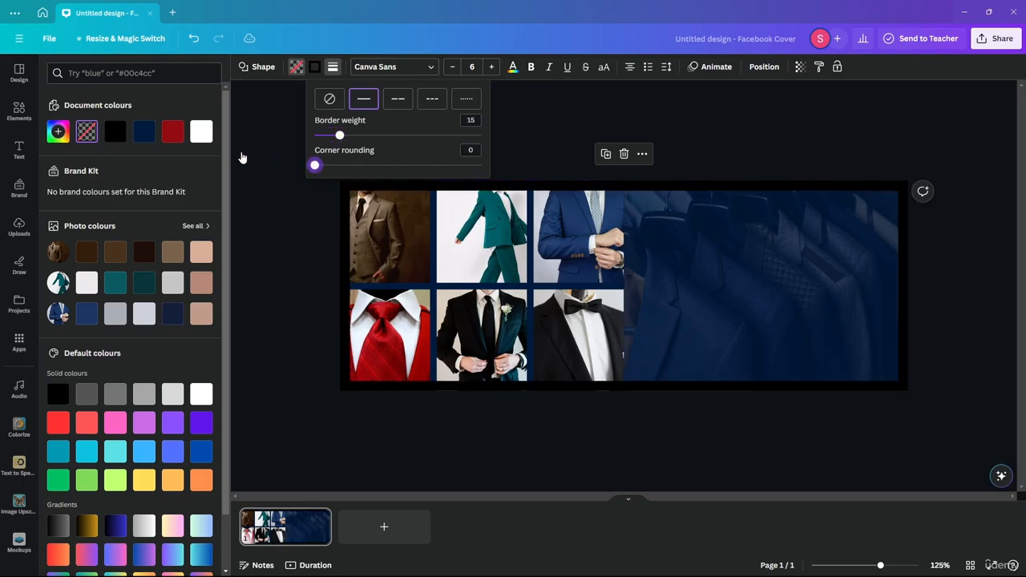
Change the border colour of the full-cover rectangle to the document's navy, #001a3d
left_click(314, 66)
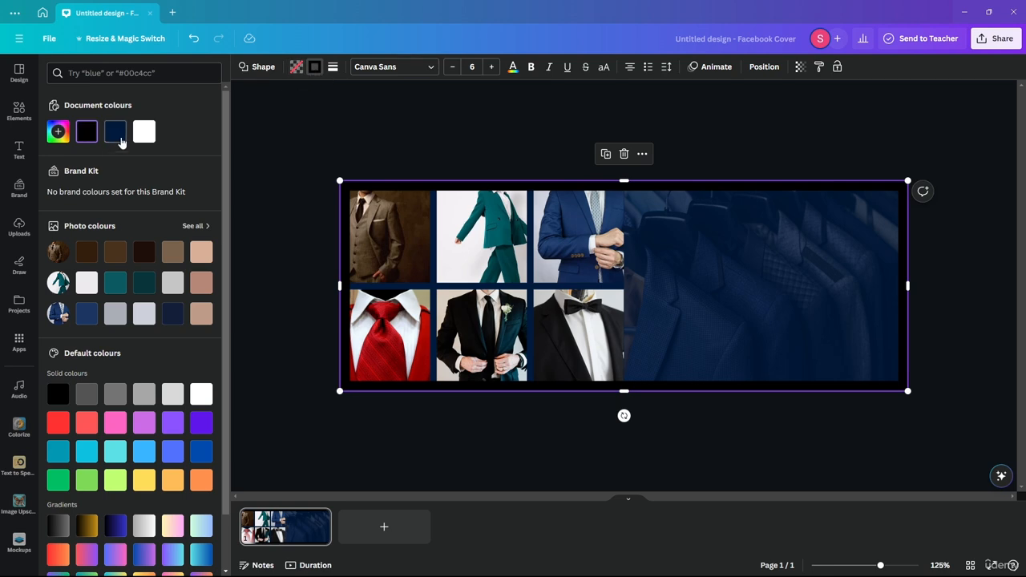
left_click(142, 133)
left_click(115, 141)
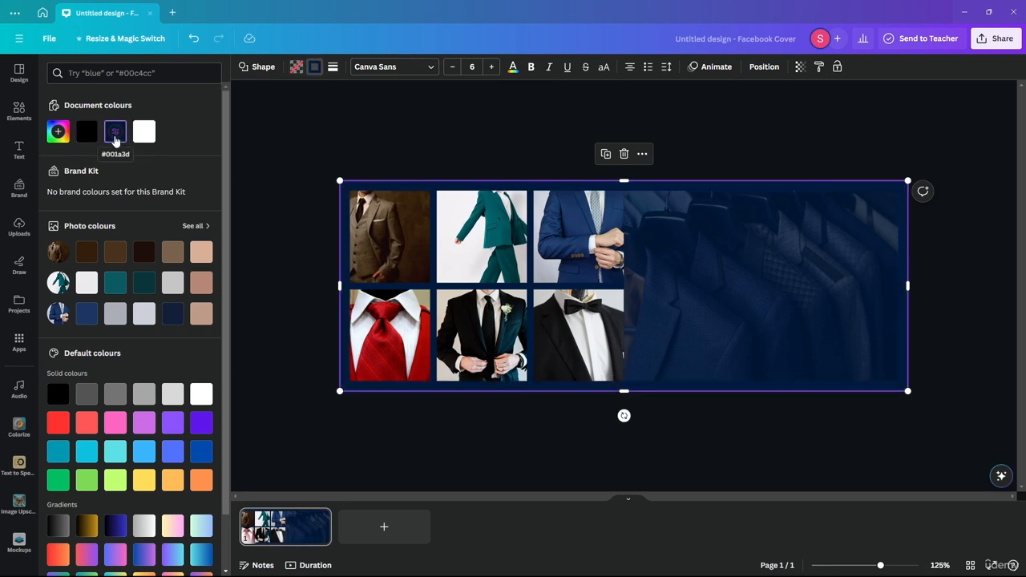
key("Escape")
key("Escape")
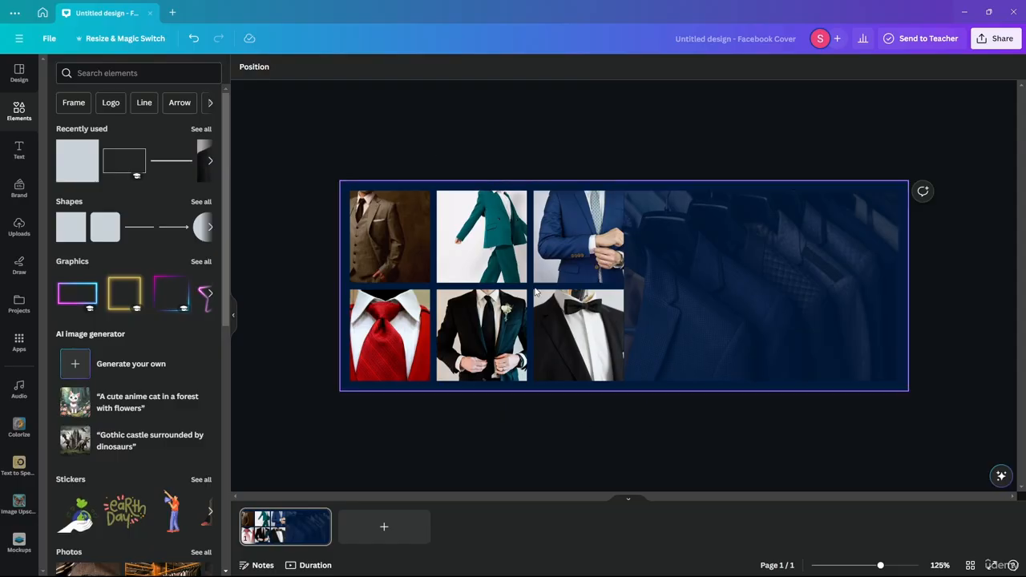
scroll(597, 429, "up", 3)
scroll(597, 429, "down", 5)
scroll(593, 405, "up", 1)
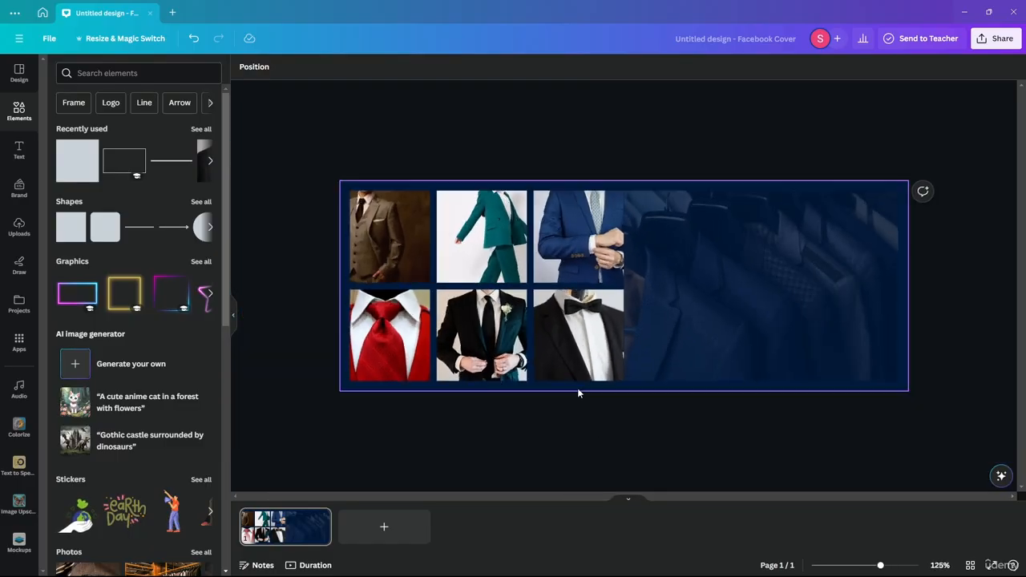
scroll(465, 406, "down", 1)
scroll(465, 406, "up", 1)
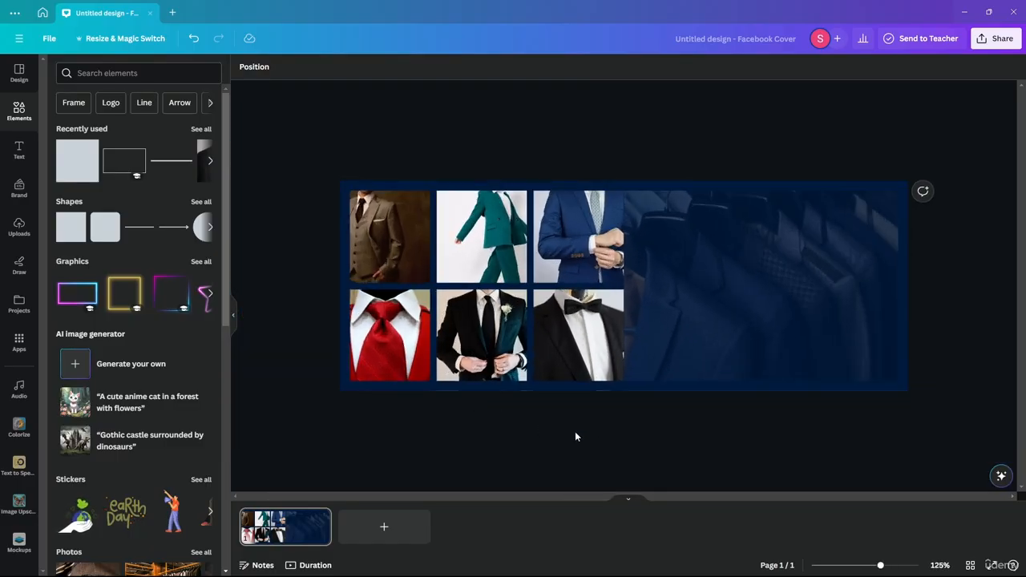
Add the neon "LINK IN BIO" text style, shrink it to font size 18.3 and reword it as "LINK IN PINNED POST"
left_click(18, 150)
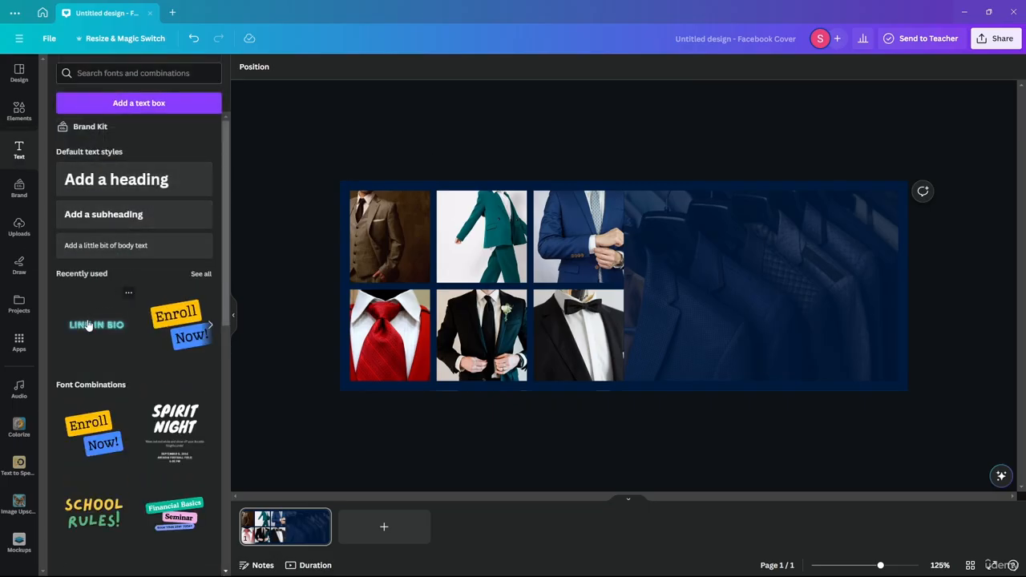
left_click(89, 325)
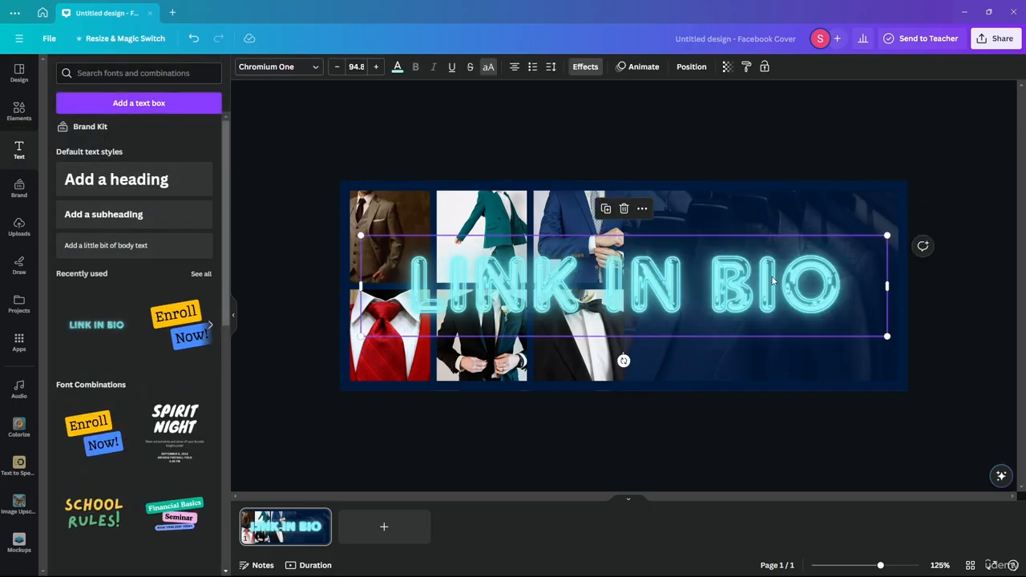
left_click_drag(886, 338, 463, 245)
double_click(443, 246)
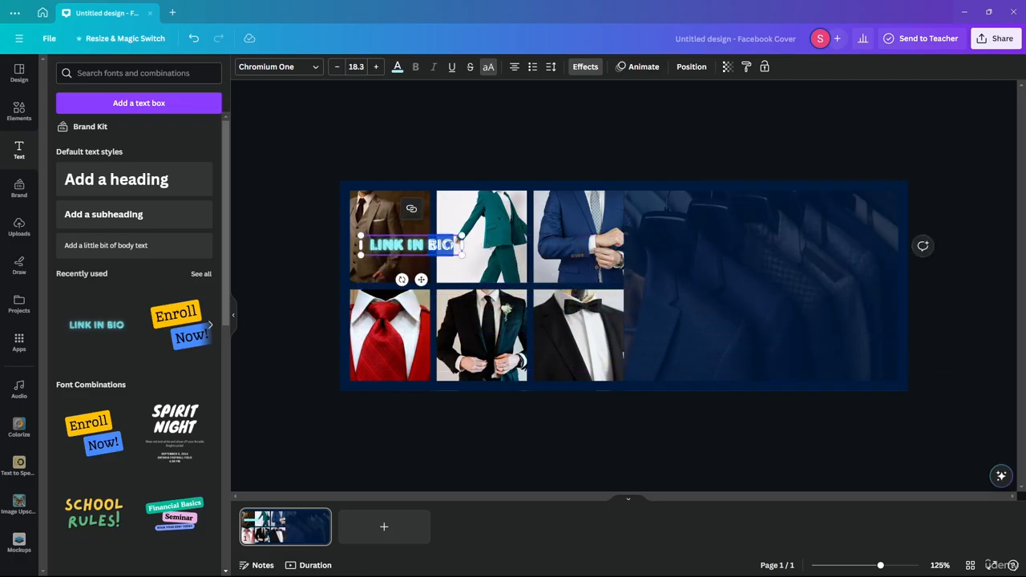
type("PINNED POST")
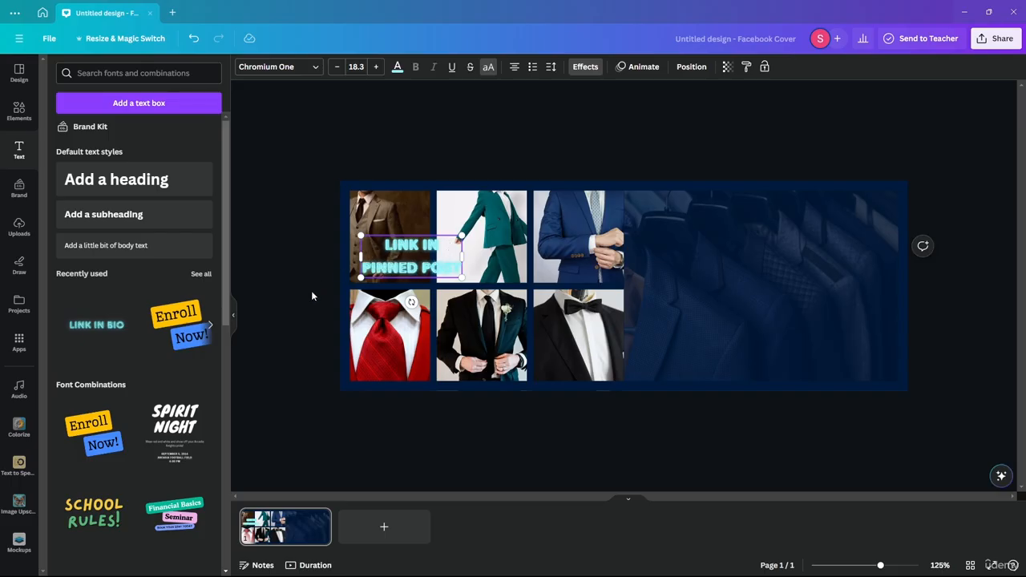
left_click(313, 296)
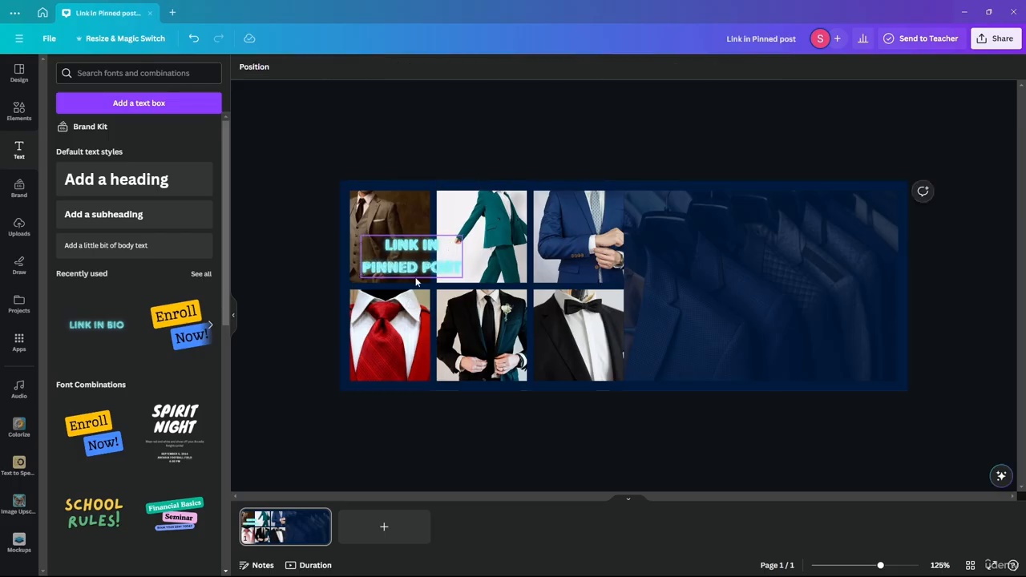
Place the neon "LINK IN PINNED POST" text in the cover's lower-right corner on a single line at font size 9.3
left_click_drag(408, 260, 844, 358)
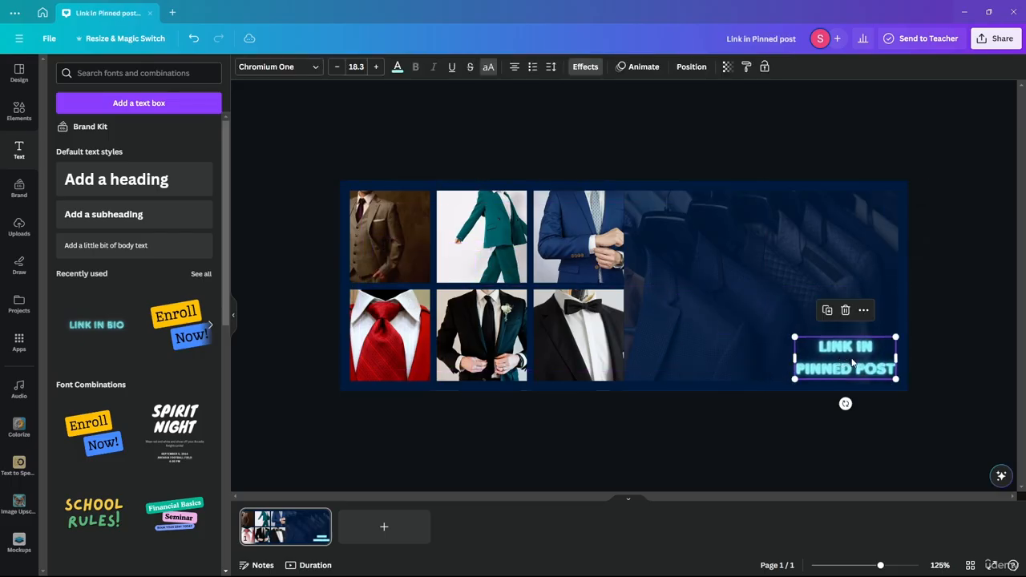
scroll(882, 405, "up", 5)
left_click_drag(890, 407, 883, 408)
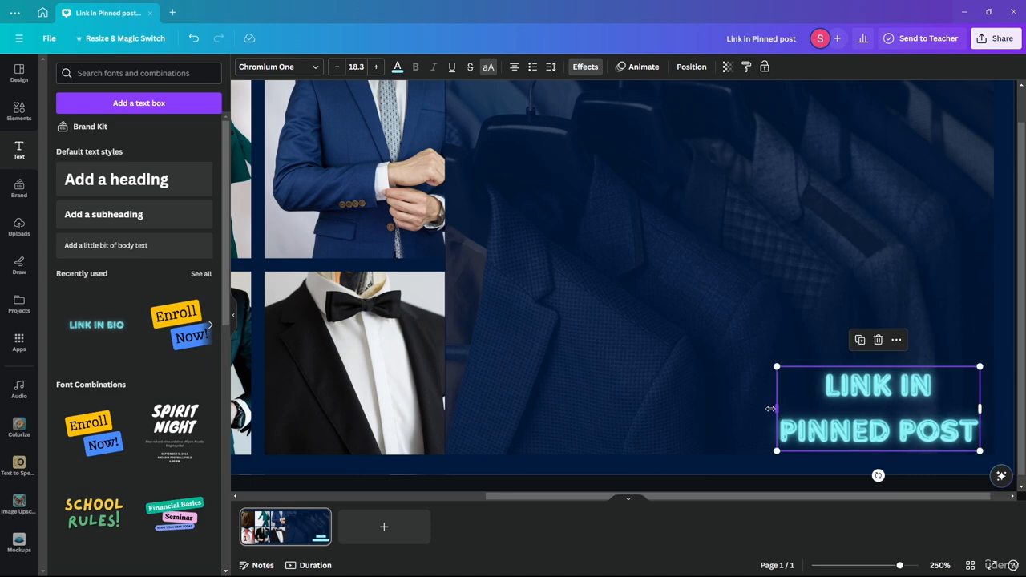
left_click_drag(770, 409, 616, 410)
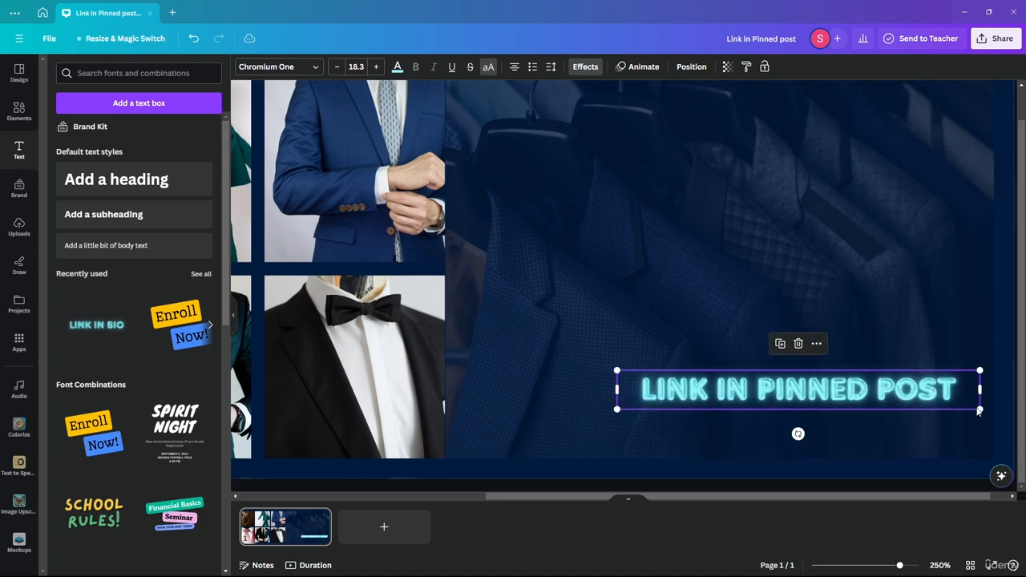
left_click_drag(977, 411, 916, 431)
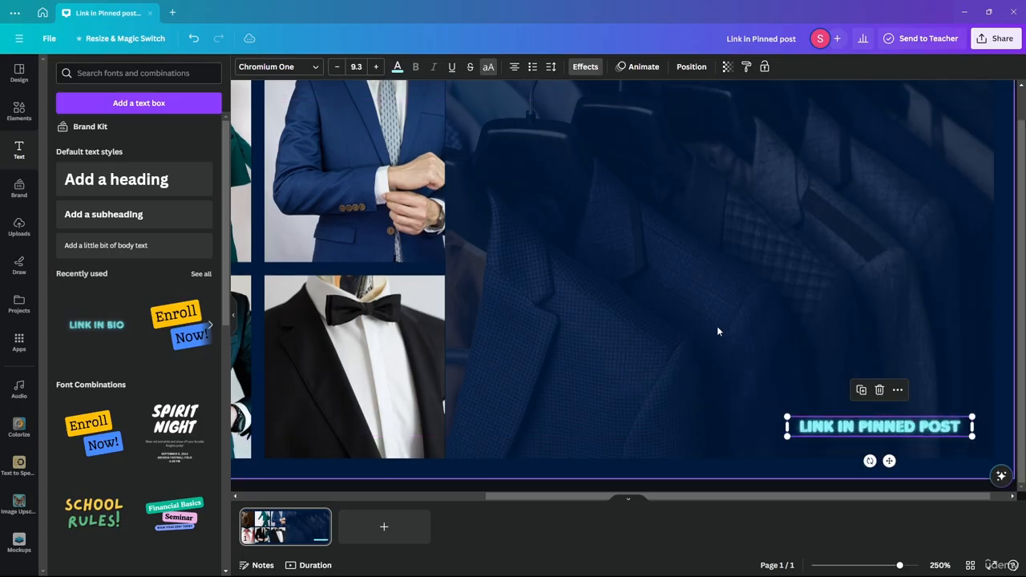
scroll(716, 326, "down", 3)
left_click(768, 477)
scroll(843, 487, "up", 3)
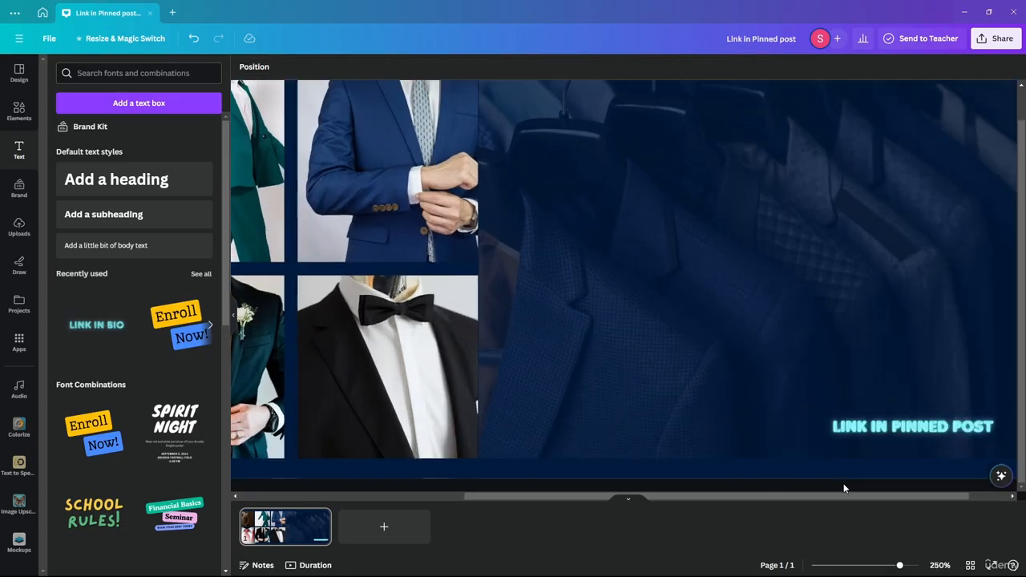
Add the "Enroll Now!" font combination and change its yellow label to "Get Your's"
left_click_drag(171, 327, 610, 285)
left_click(80, 323)
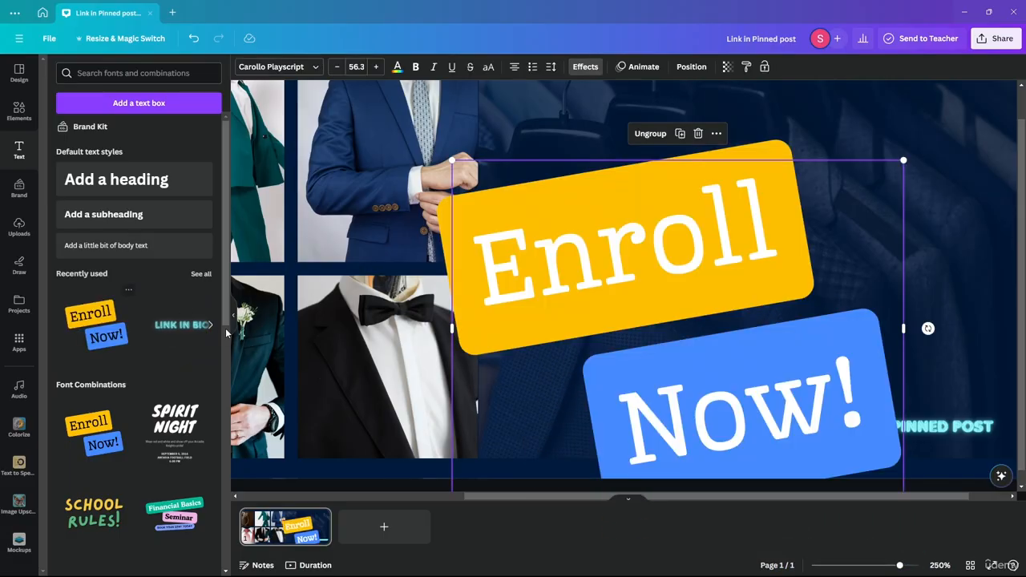
double_click(609, 268)
type("Ge")
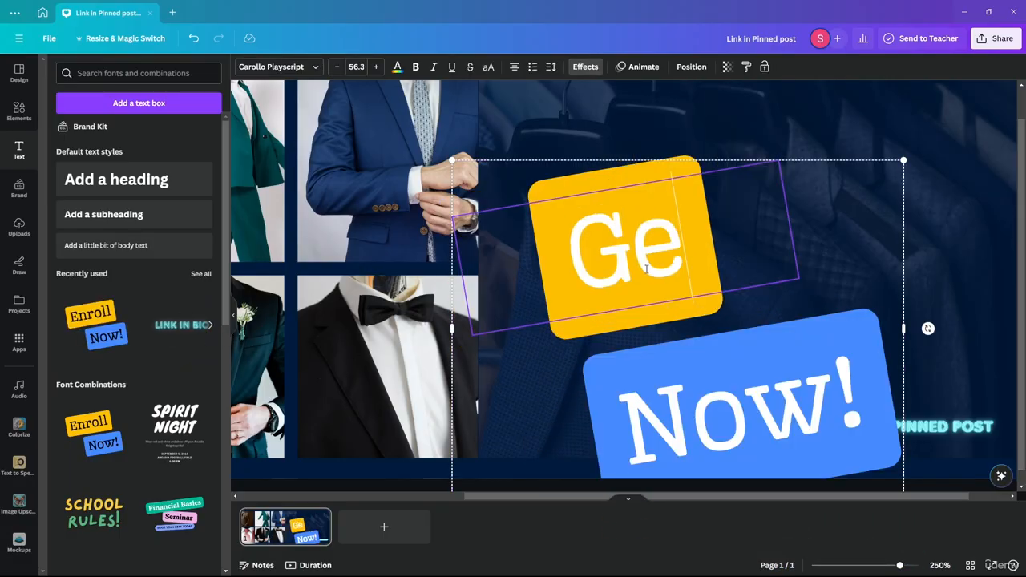
type("t Your")
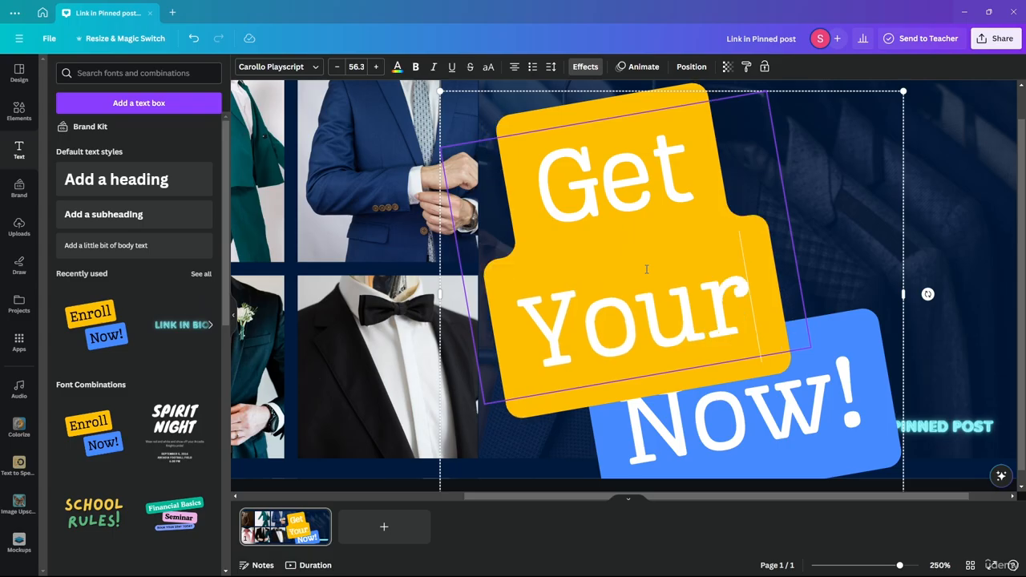
type("'s")
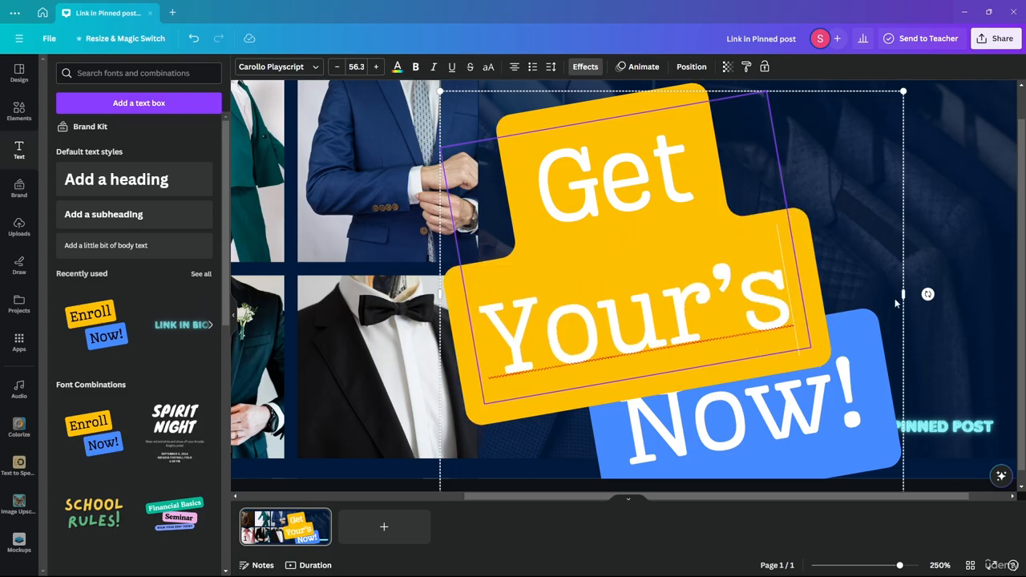
Widen the "Get Your's Now!" group, shrink its text to size 15.9 and place it just above the neon pinned-post text
scroll(770, 283, "down", 5)
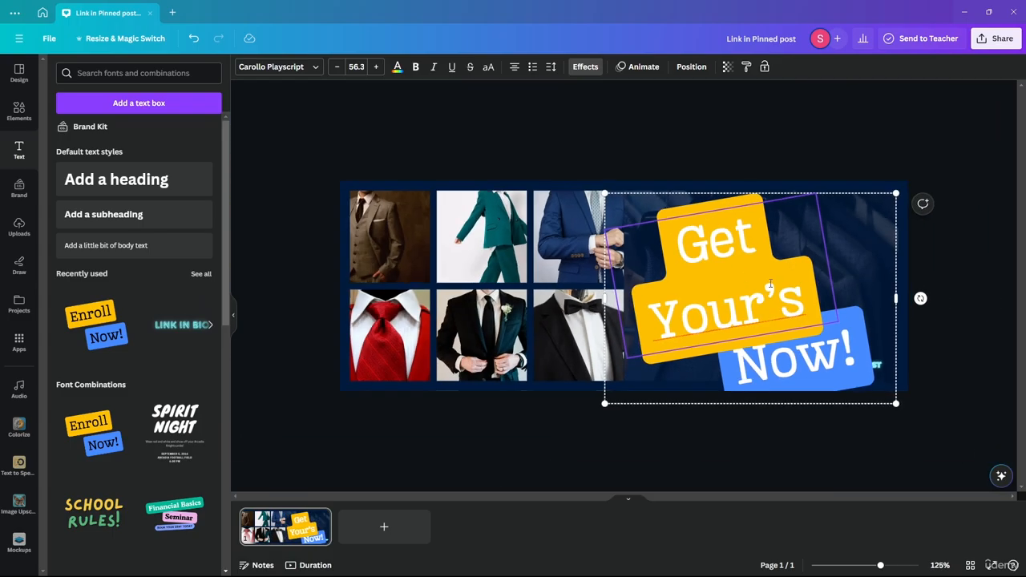
left_click_drag(604, 301, 454, 316)
left_click_drag(895, 217, 577, 356)
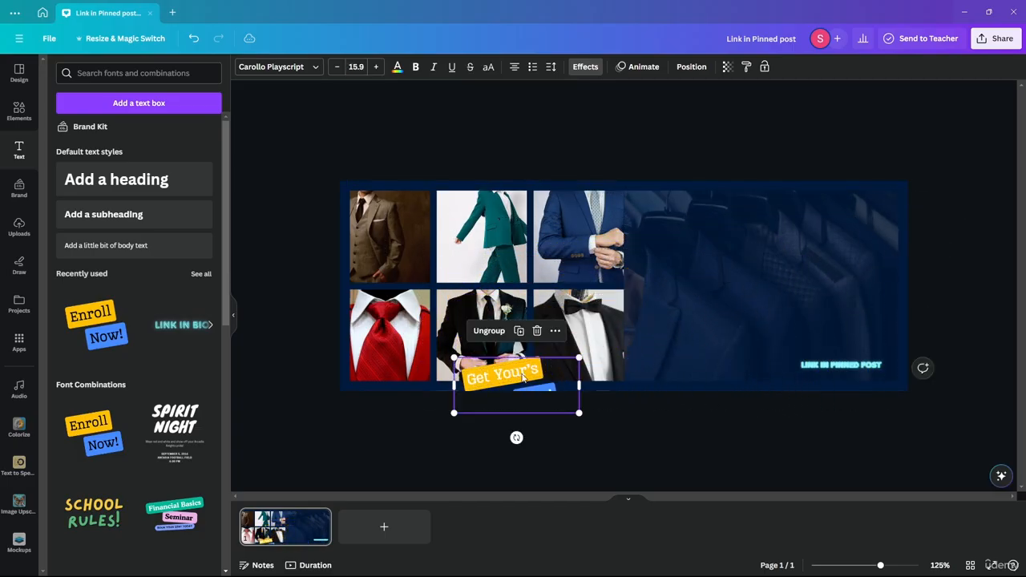
left_click_drag(513, 377, 732, 321)
scroll(834, 394, "up", 4)
scroll(834, 394, "up", 5)
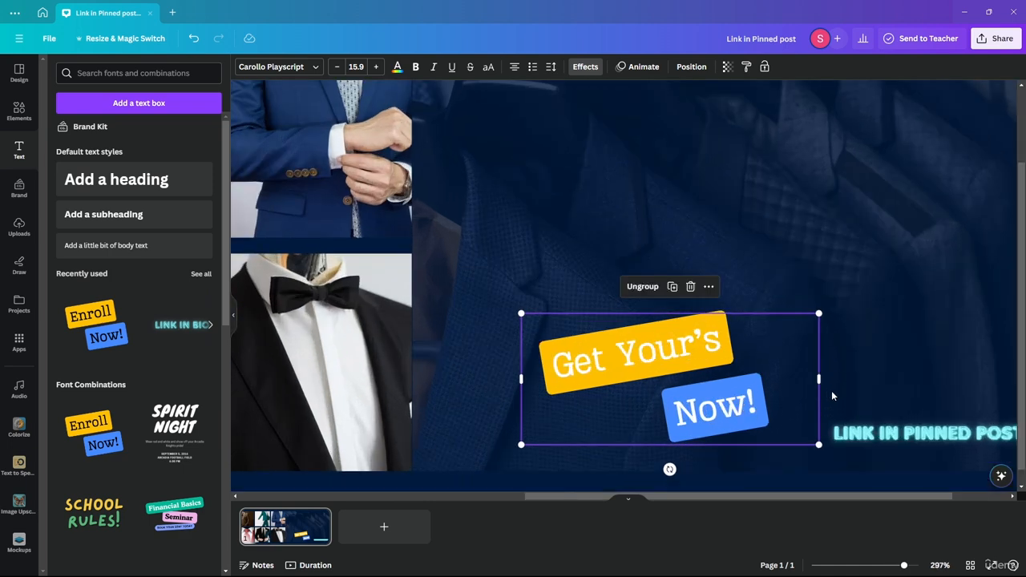
scroll(837, 309, "down", 5)
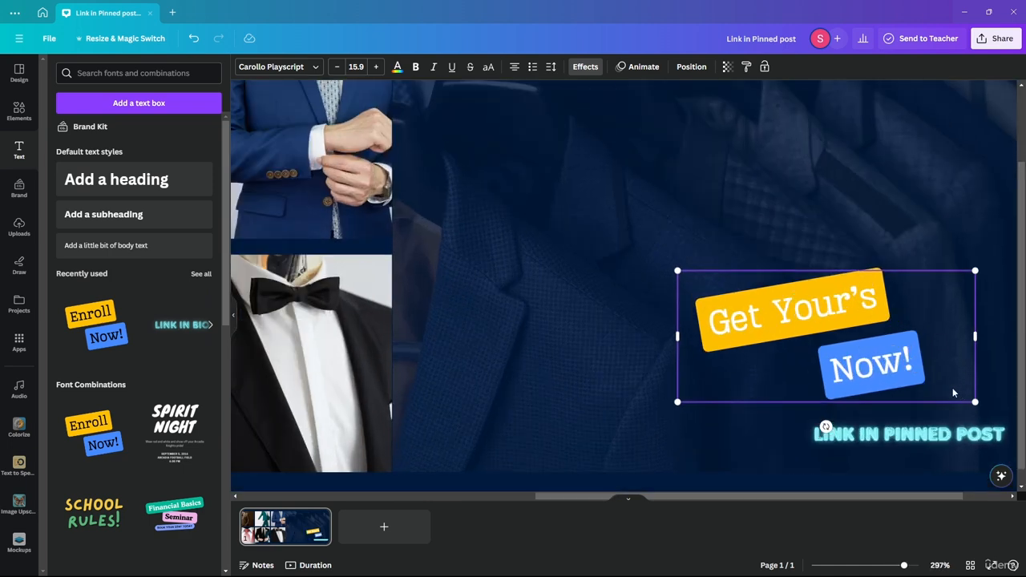
Shrink the "Get Your's Now!" group to text size 12.6 and place it directly above the neon pinned-post text
scroll(943, 288, "up", 6)
scroll(773, 417, "down", 1)
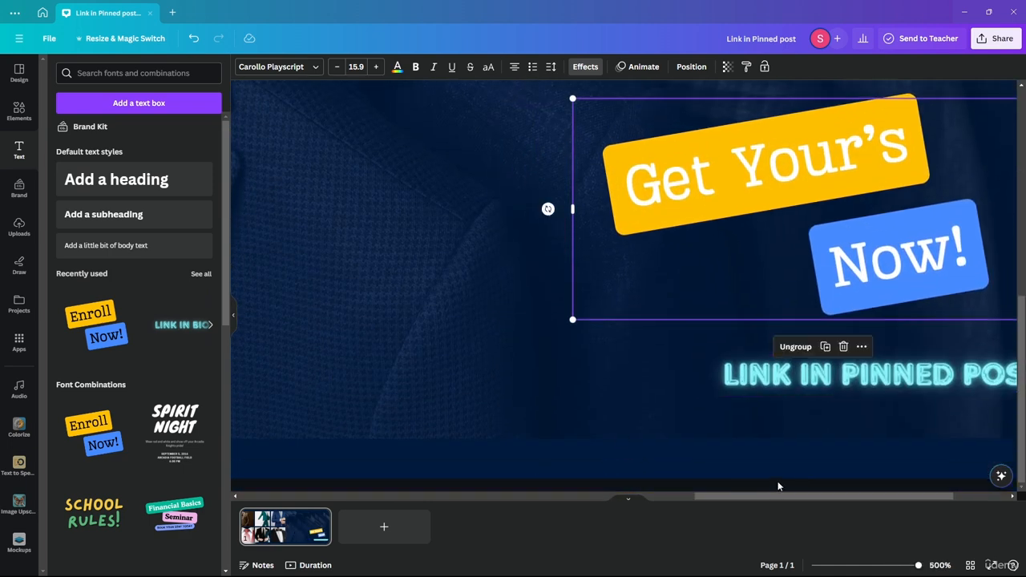
left_click_drag(779, 495, 841, 493)
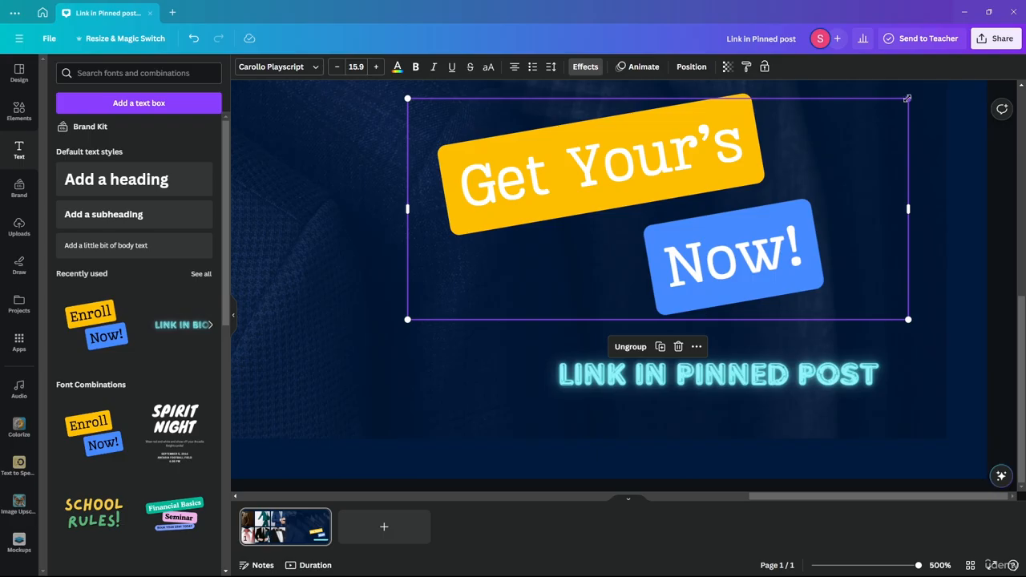
left_click_drag(904, 99, 859, 120)
left_click_drag(721, 226, 764, 266)
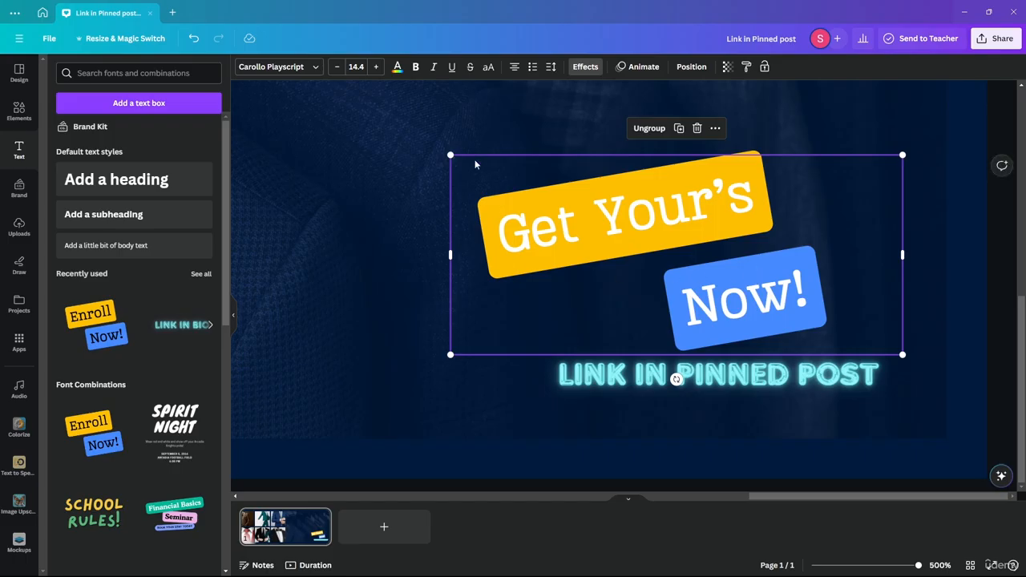
left_click_drag(450, 155, 542, 202)
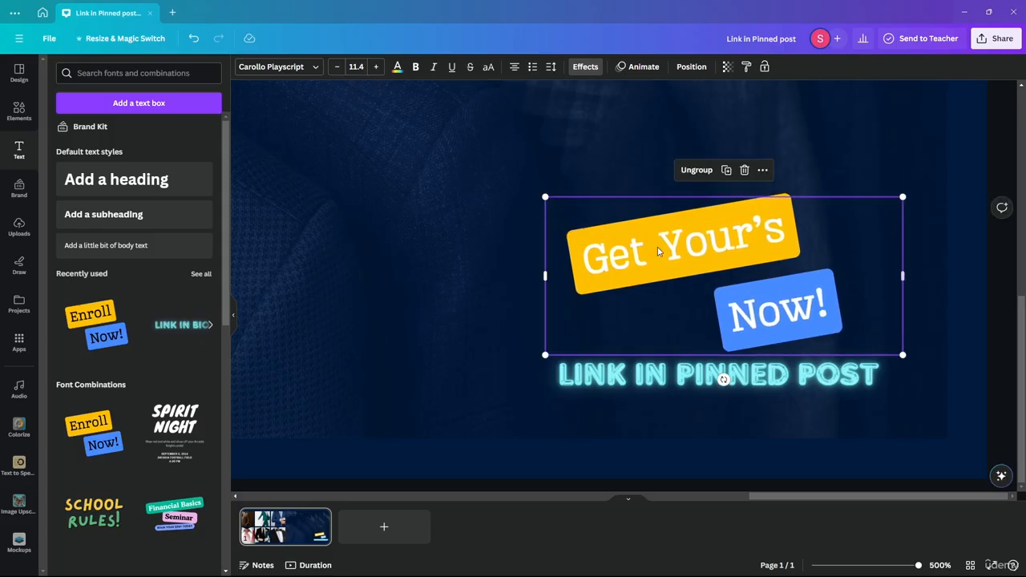
left_click_drag(657, 250, 712, 256)
left_click_drag(584, 198, 545, 181)
scroll(669, 361, "down", 2)
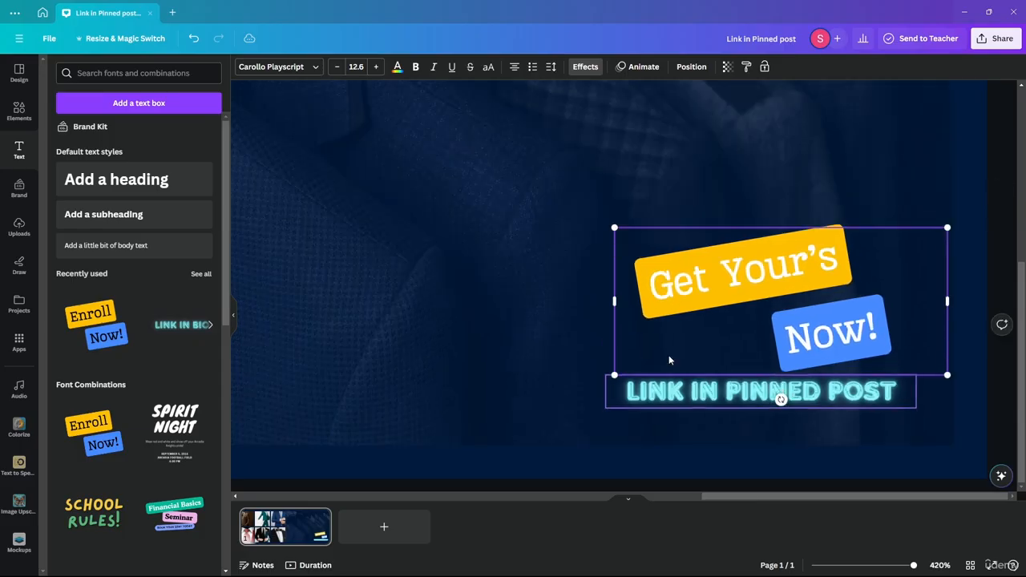
scroll(669, 360, "down", 10)
left_click(775, 216)
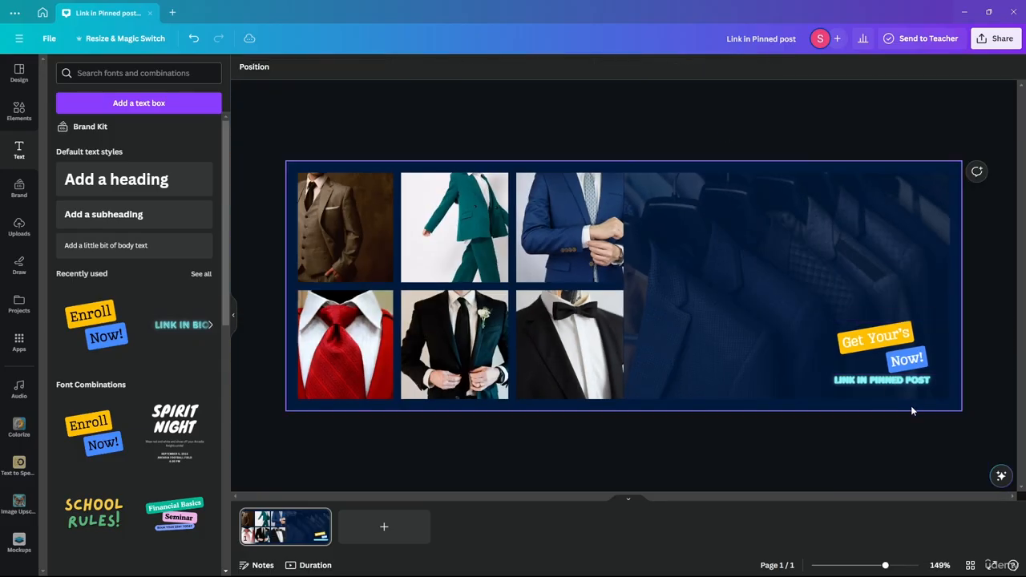
scroll(911, 410, "up", 10)
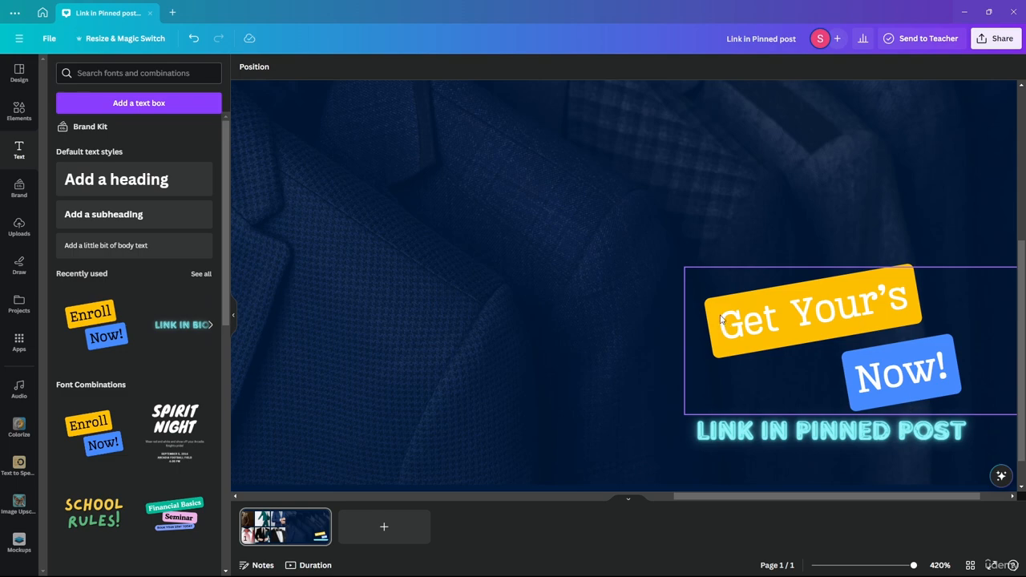
scroll(722, 318, "down", 12)
scroll(759, 335, "up", 5)
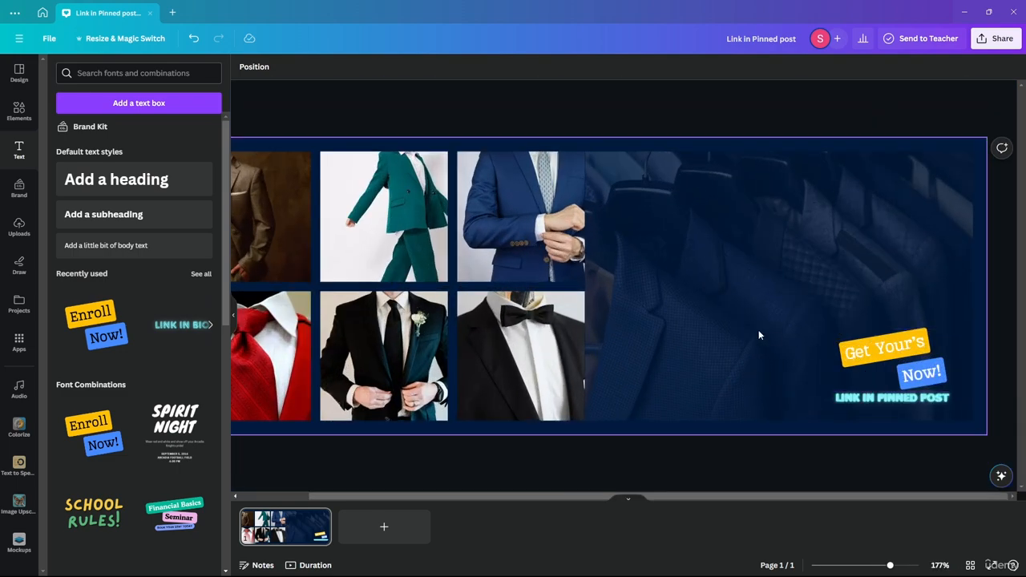
scroll(759, 335, "down", 3)
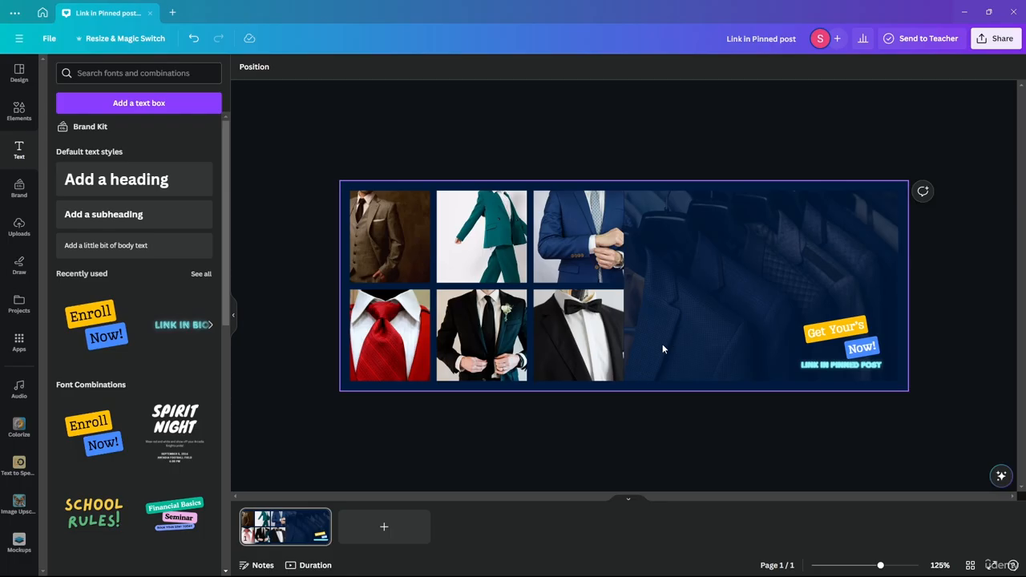
scroll(847, 435, "up", 4)
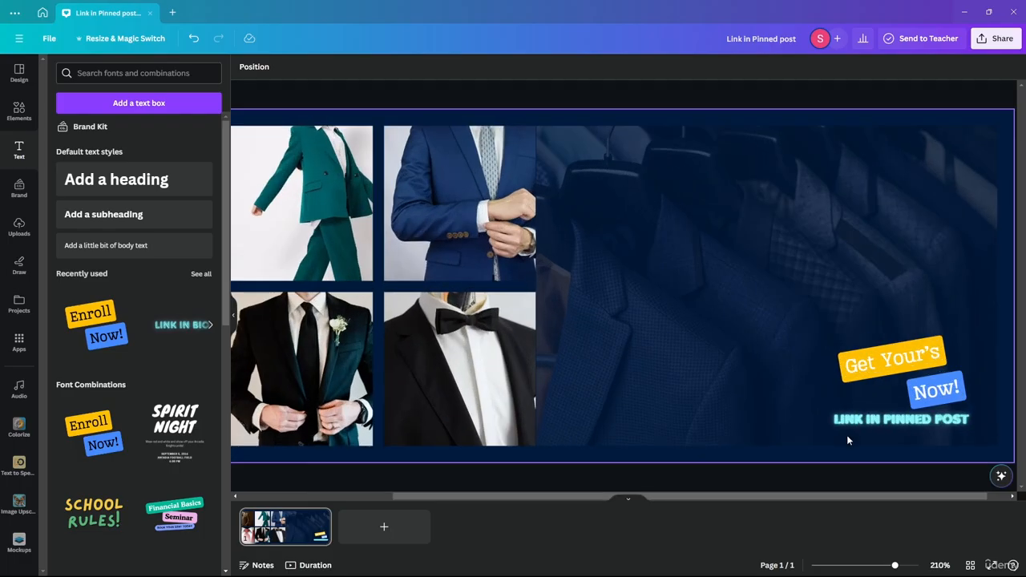
scroll(846, 434, "down", 2)
left_click(135, 193)
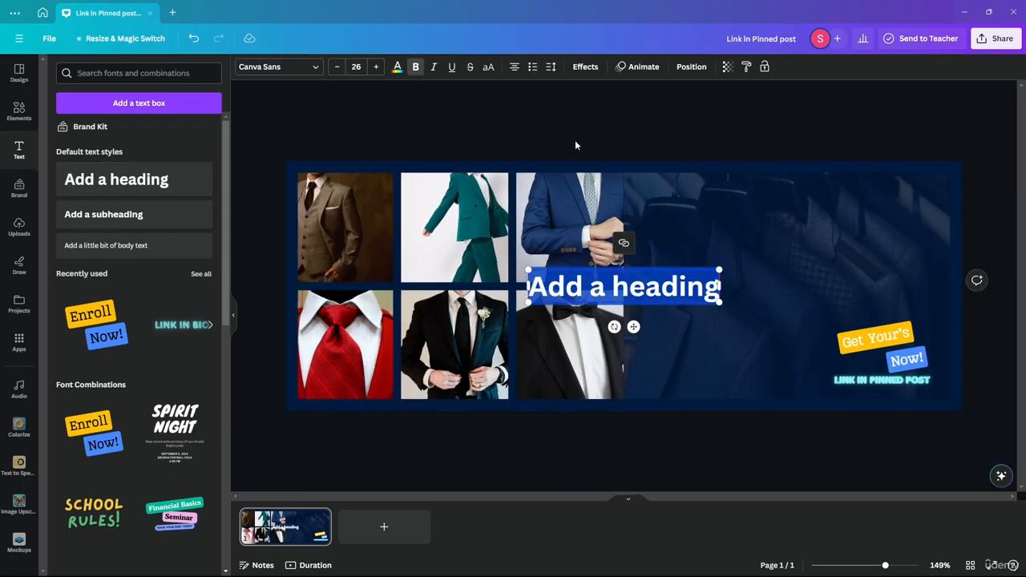
left_click(574, 140)
left_click(637, 293)
key("Delete")
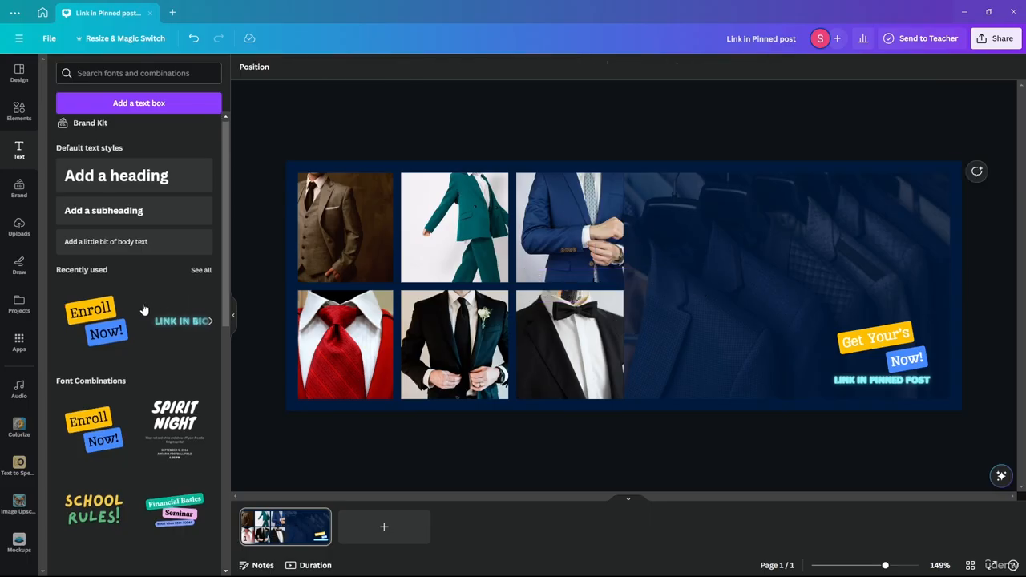
Add the "PLANET ARCADIA" glitch text style from the font combinations and reword it as "OX01"
scroll(136, 304, "down", 10)
scroll(124, 300, "down", 7)
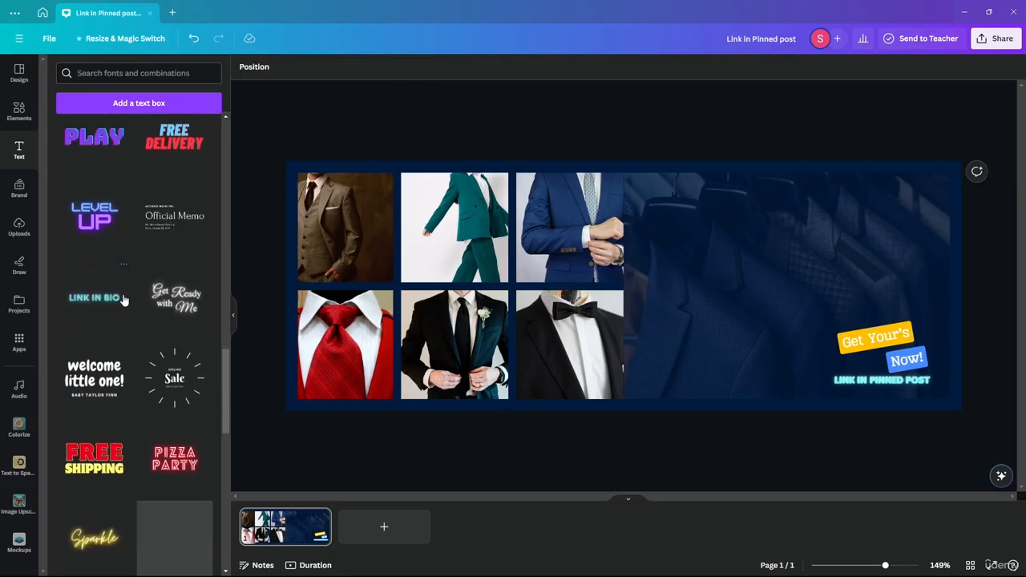
scroll(124, 300, "up", 2)
scroll(124, 299, "down", 8)
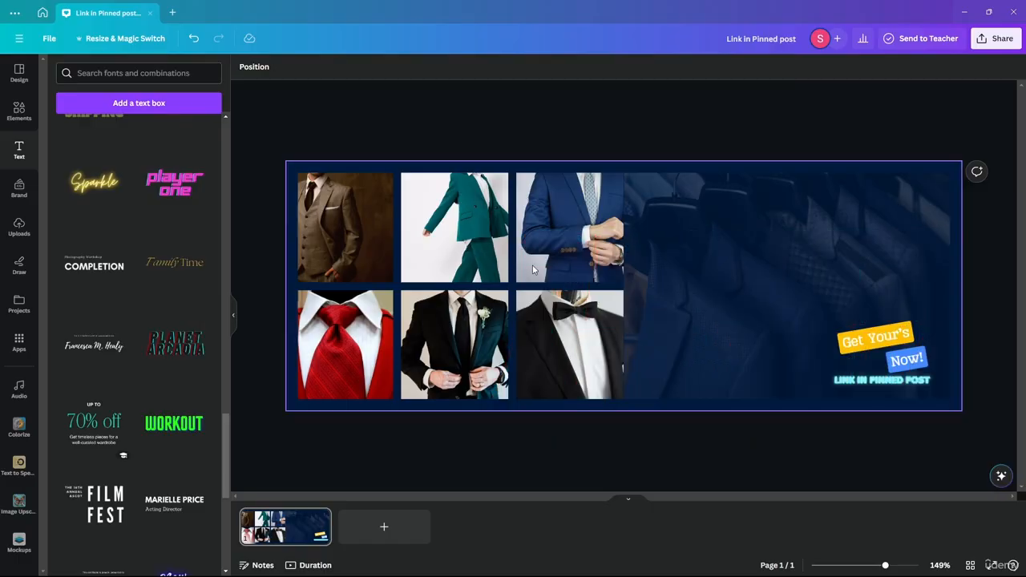
left_click(175, 345)
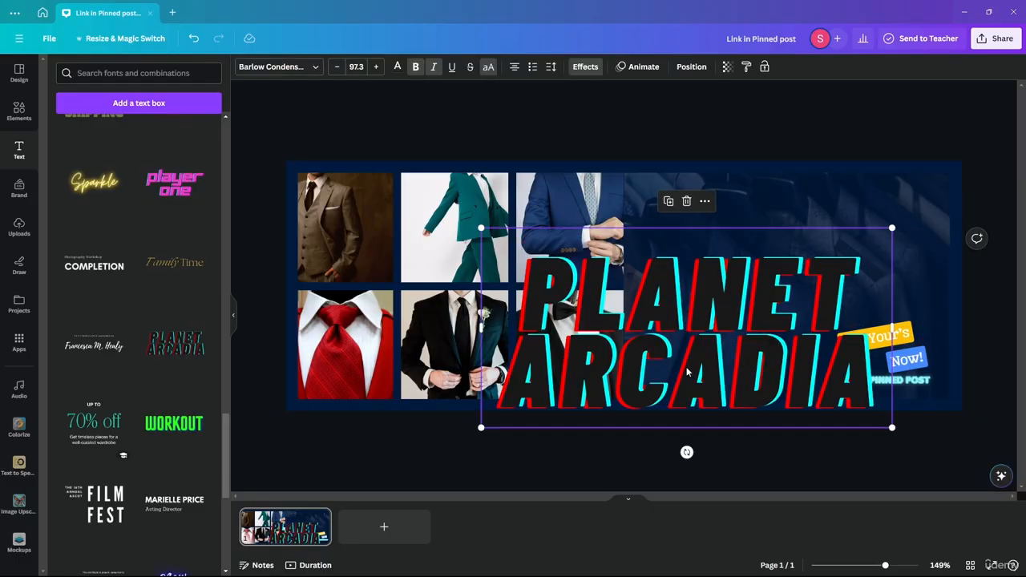
double_click(730, 367)
key("ctrl+a")
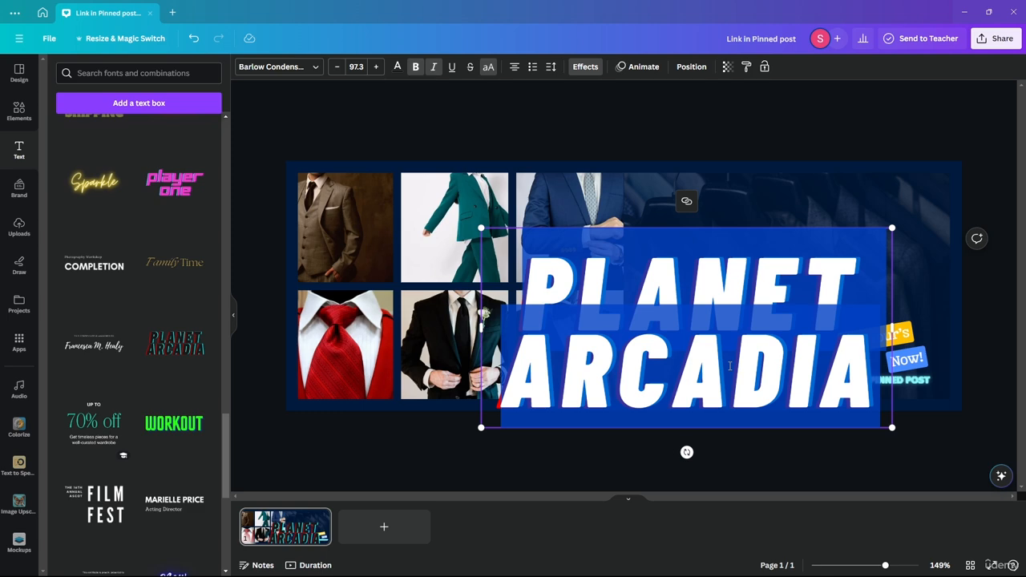
key("BackSpace")
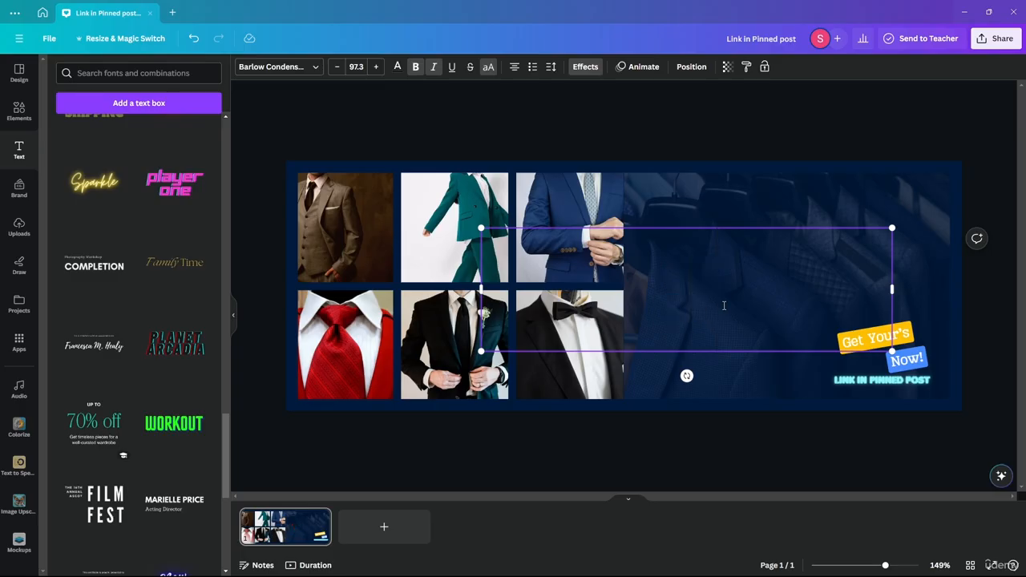
type("OX")
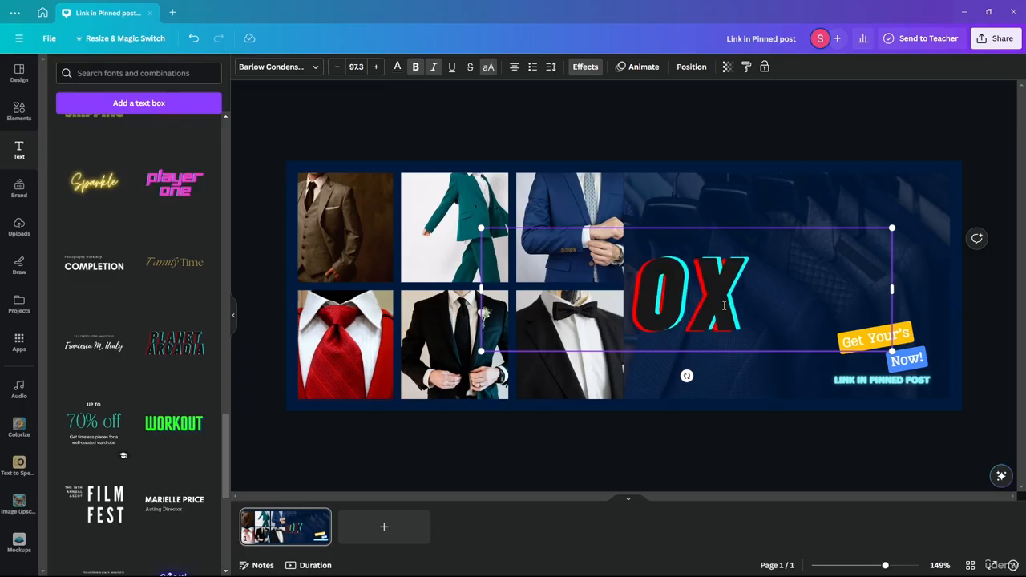
type("01")
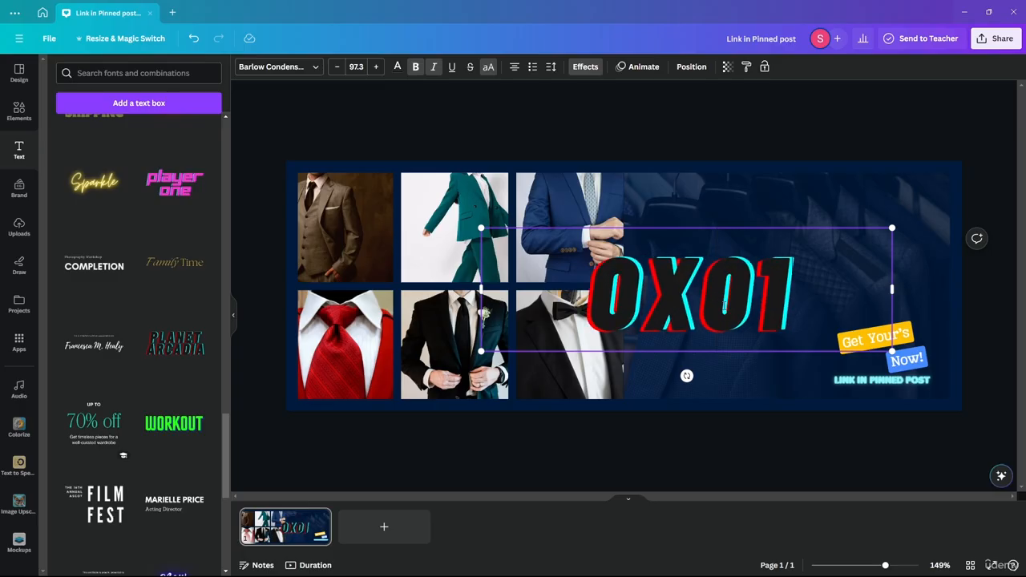
Shrink the glitch "OX01" text to size 34.4, narrow its box and place it in the faded suit area's upper-left corner
scroll(859, 363, "up", 5)
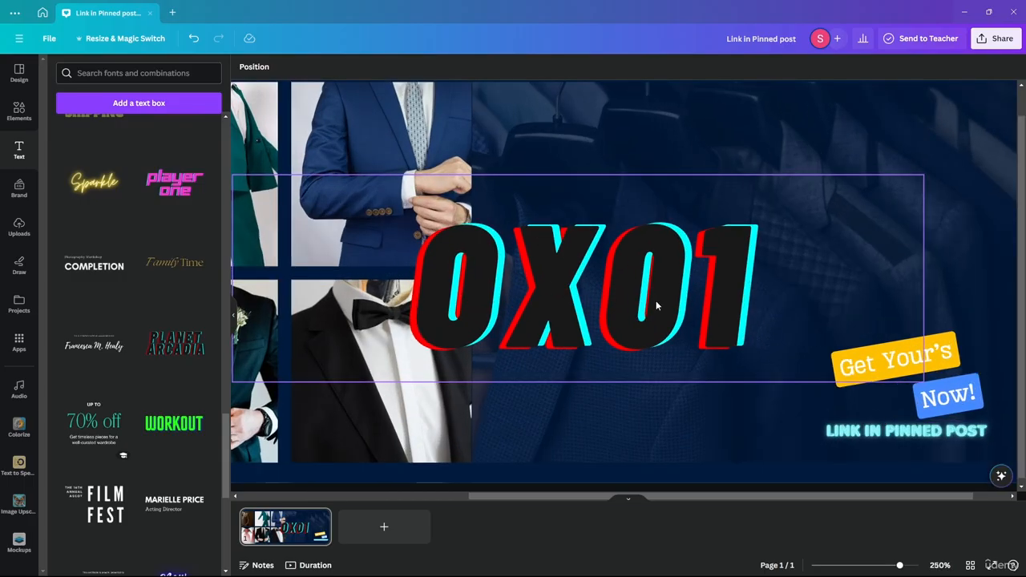
left_click_drag(921, 379, 750, 182)
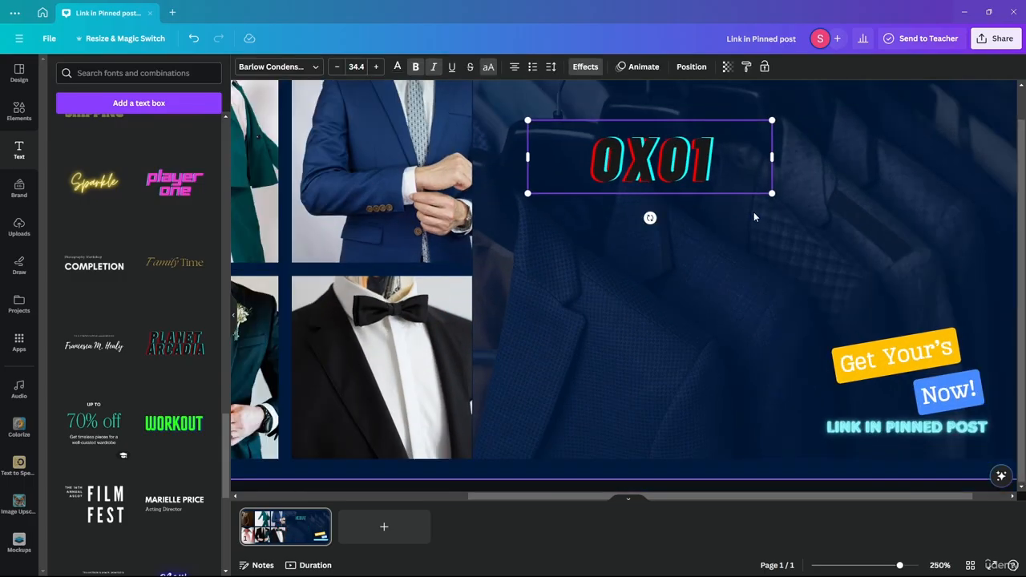
scroll(753, 212, "down", 3)
left_click_drag(737, 220, 699, 199)
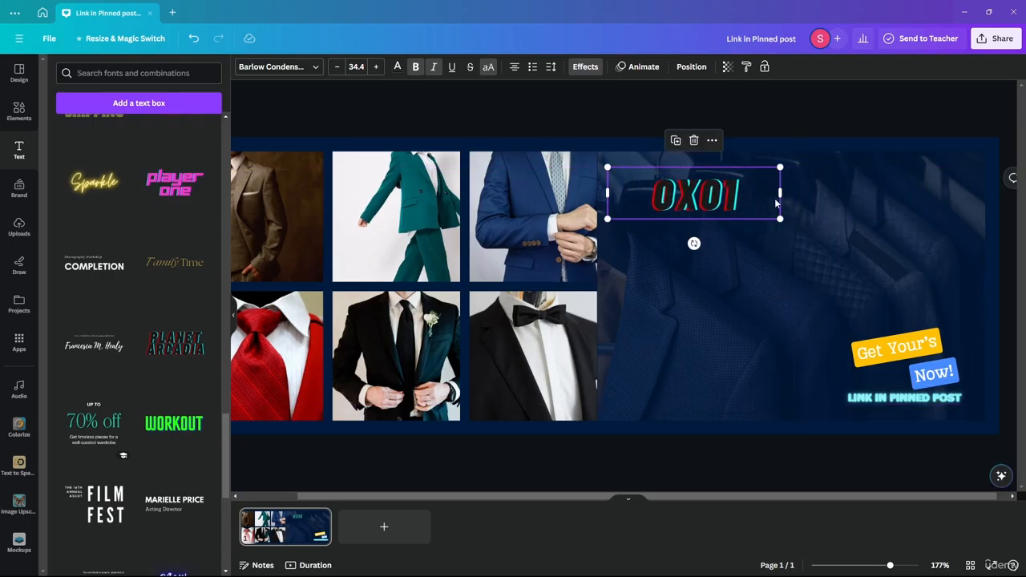
left_click_drag(781, 193, 721, 194)
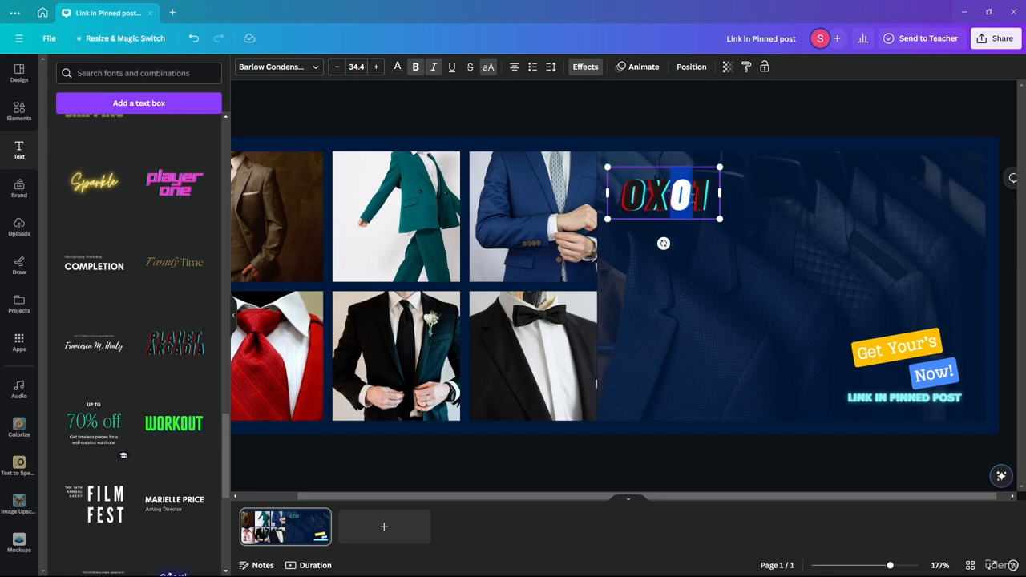
left_click(593, 118)
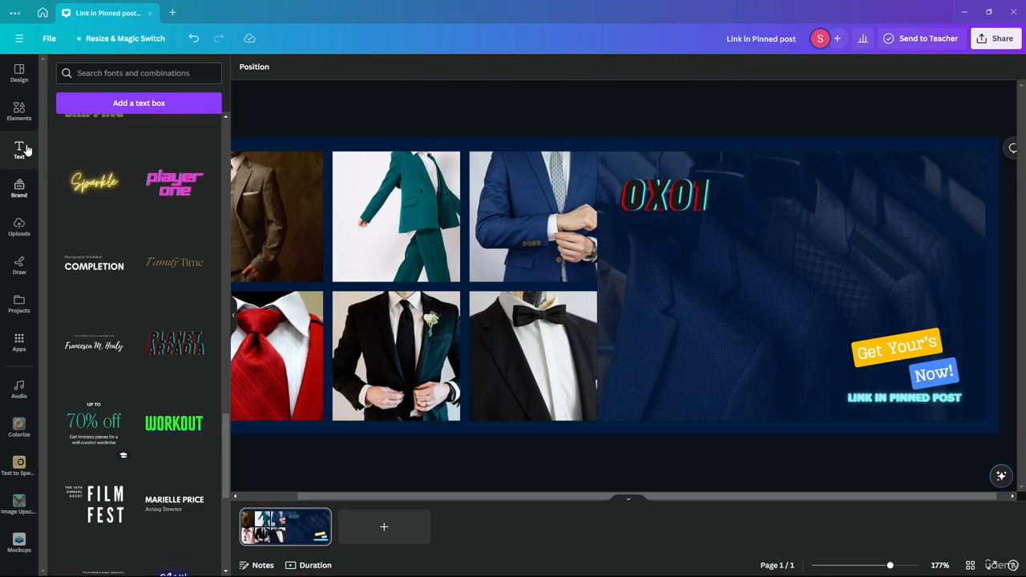
Add a default heading, colour it white and change its text to "OX-01"
scroll(153, 258, "up", 10)
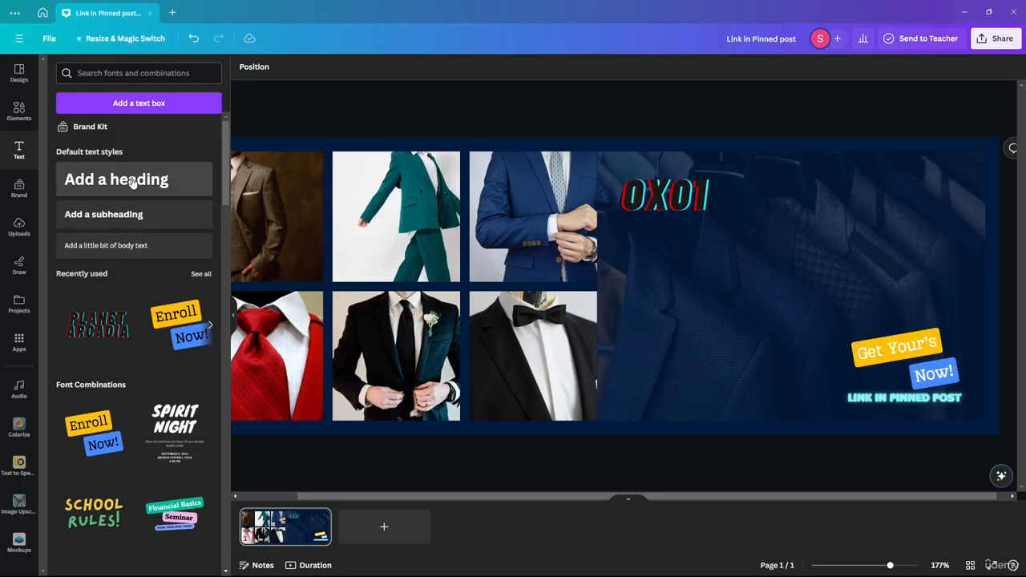
left_click_drag(128, 178, 576, 245)
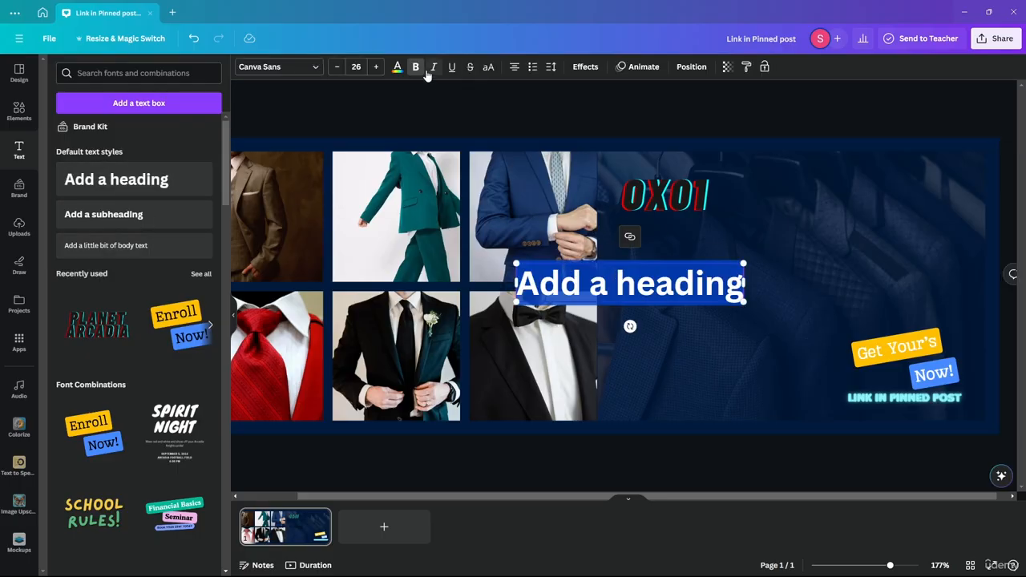
left_click(397, 68)
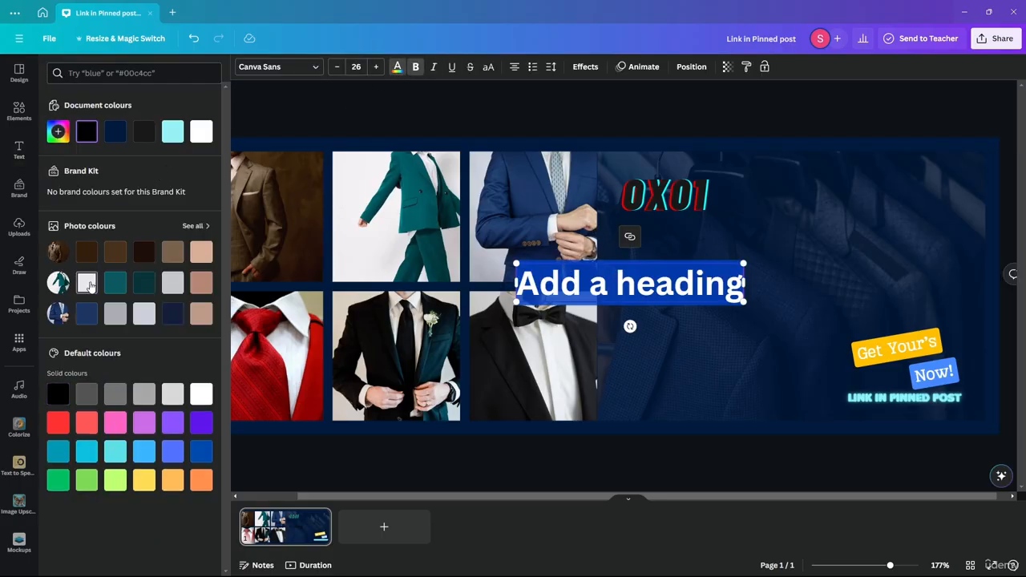
left_click(88, 284)
left_click(200, 395)
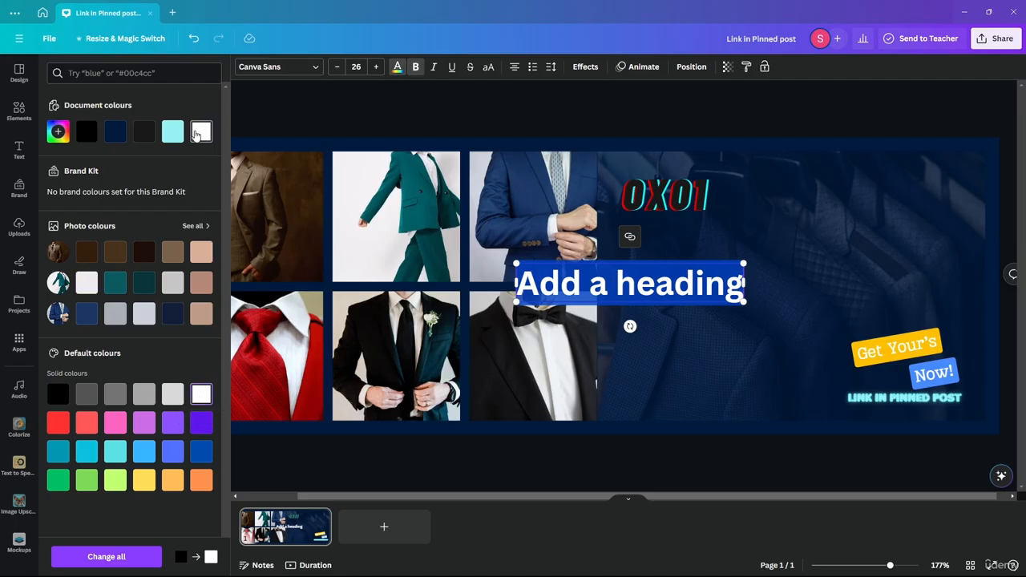
left_click(397, 67)
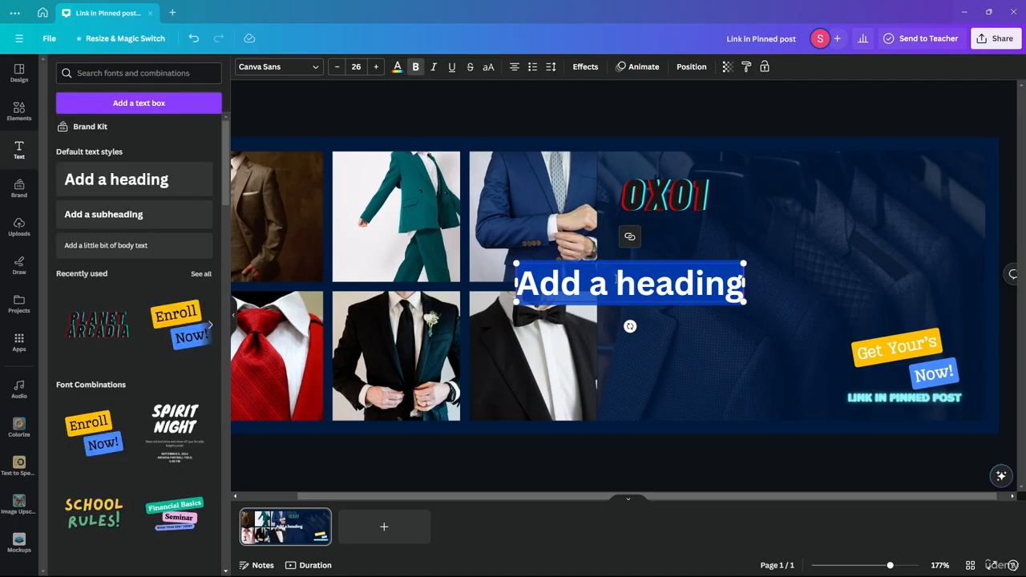
type("OX")
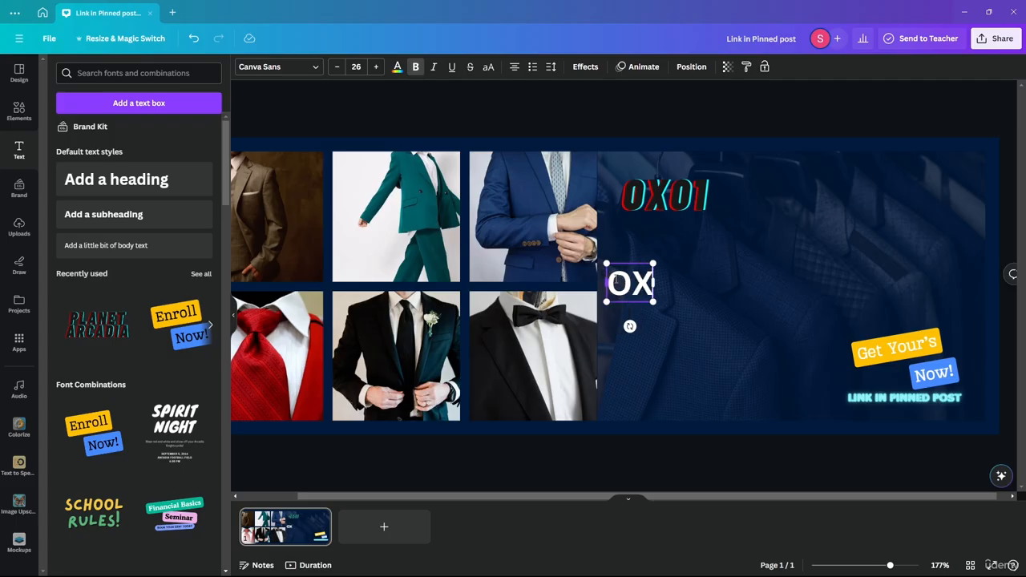
type("01")
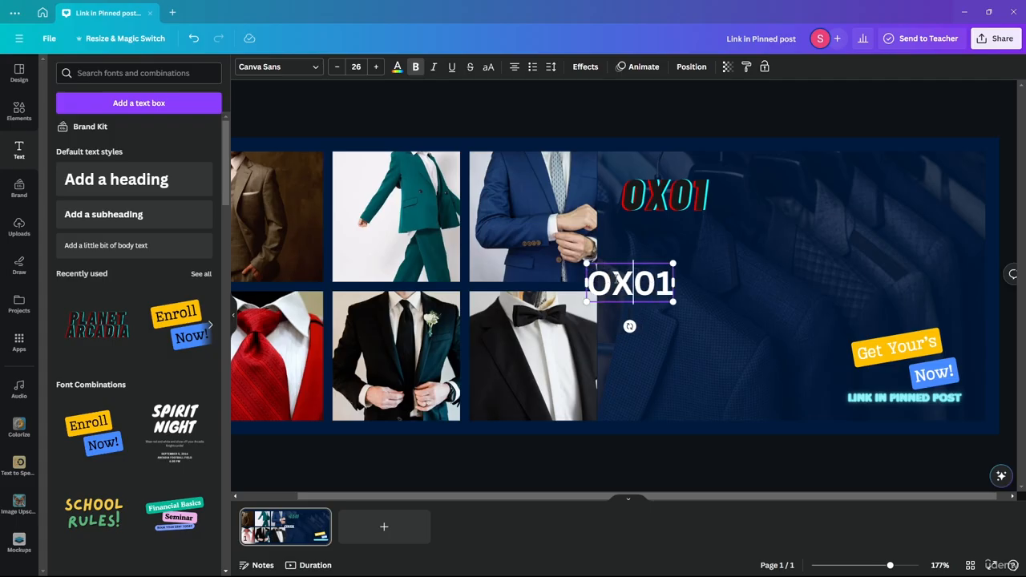
type("-")
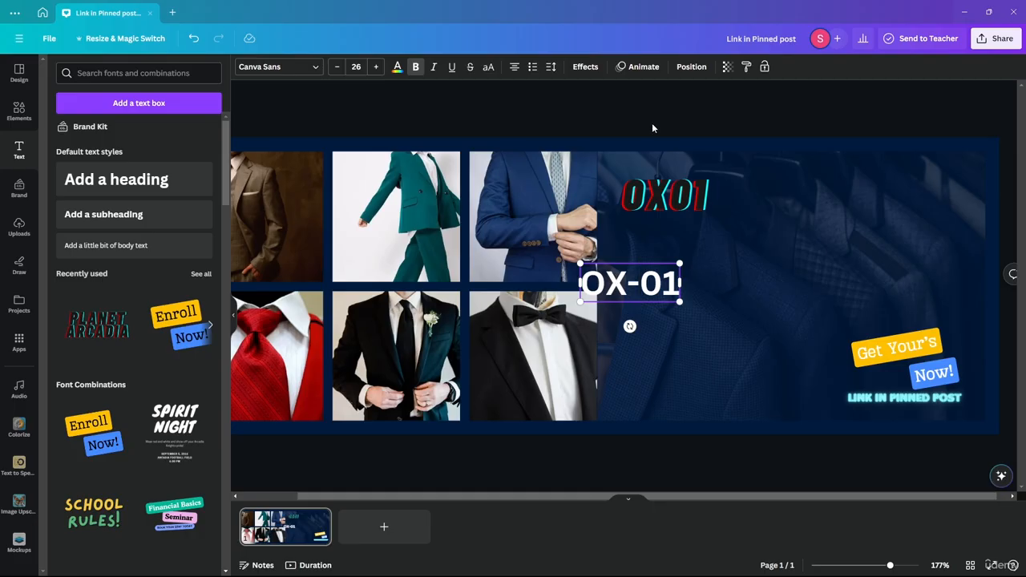
Replace the glitch-style "OX01" text with the white "OX-01" heading in the same spot and set its font to Impact
left_click(659, 194)
key("Delete")
left_click_drag(626, 281, 655, 184)
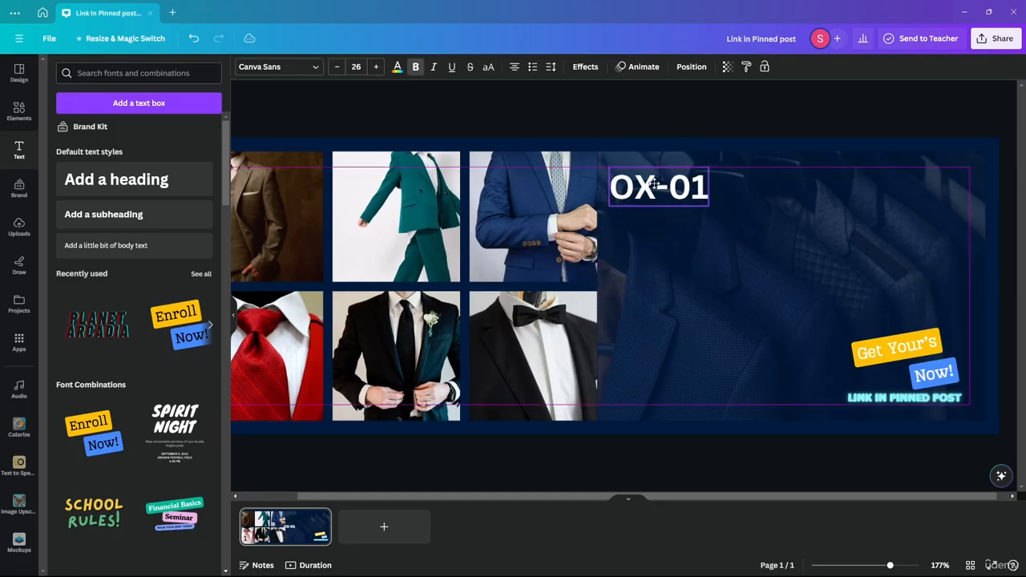
left_click(271, 68)
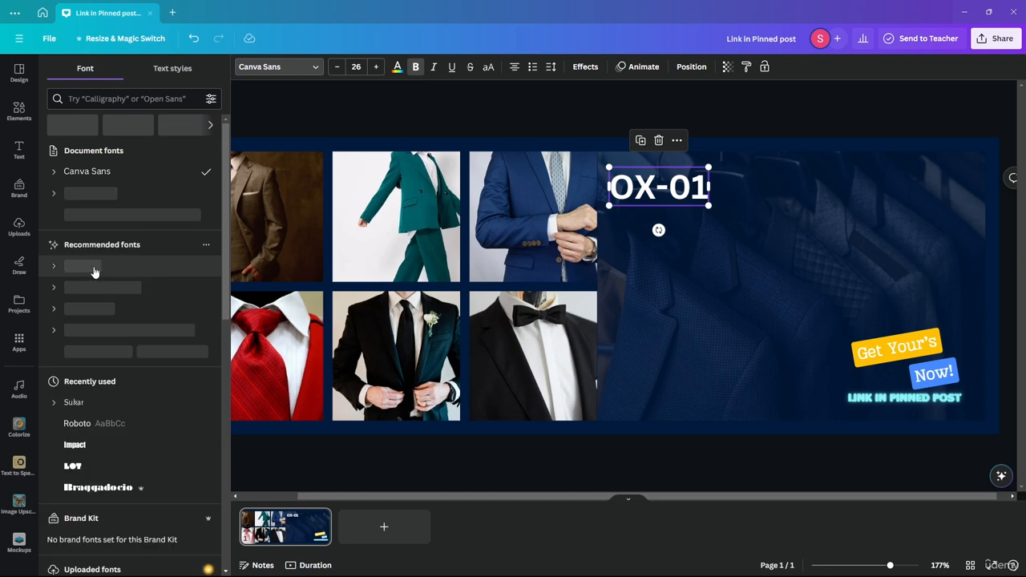
left_click(100, 445)
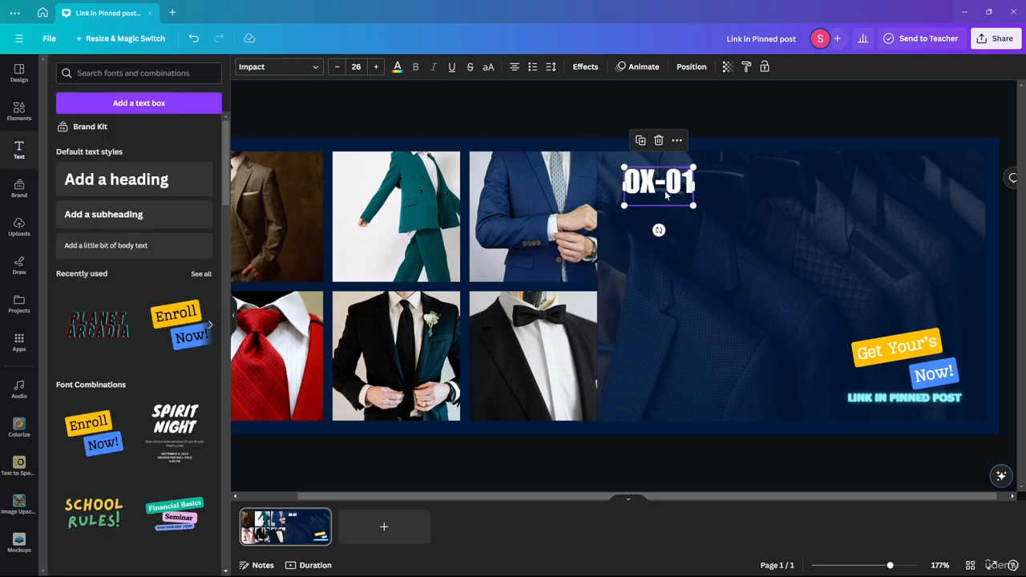
Shift the "OX-01" heading slightly closer to the photo grid, keeping it near the top of the faded suit area
left_click(705, 166)
left_click(706, 166)
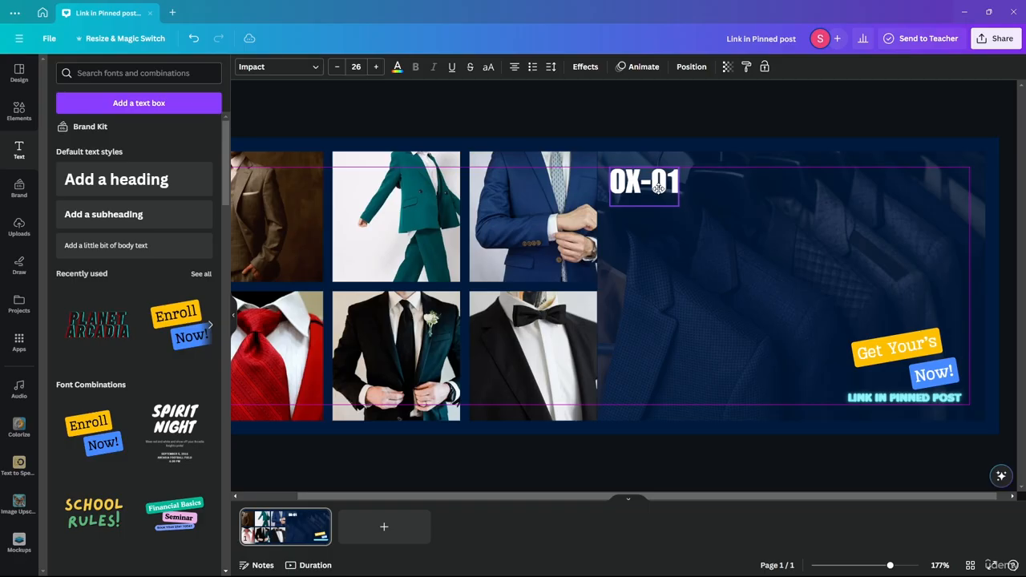
left_click(652, 107)
Add a default body text element reading "The best that Man can Get!"
left_click(105, 245)
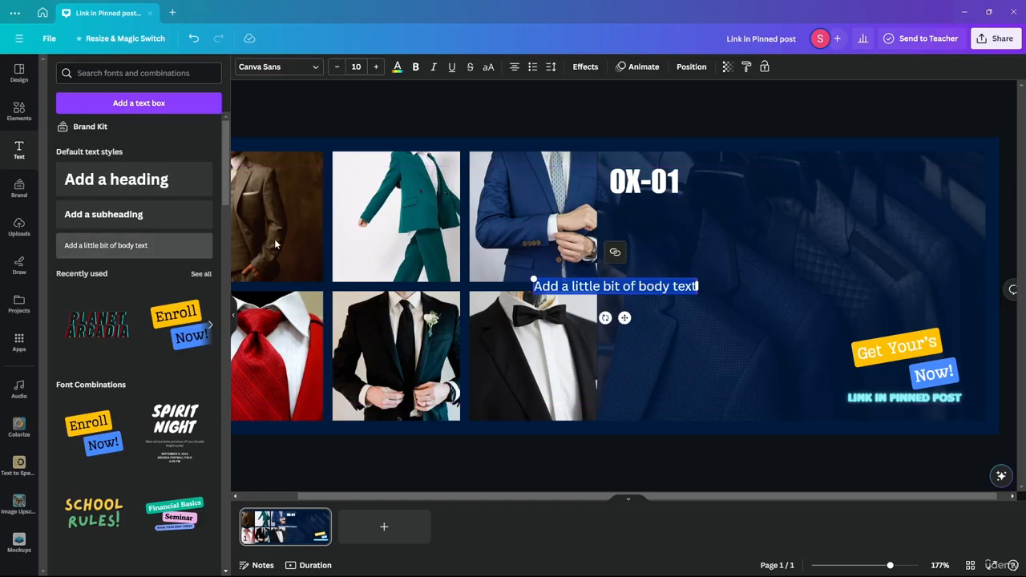
key("BackSpace")
type("The")
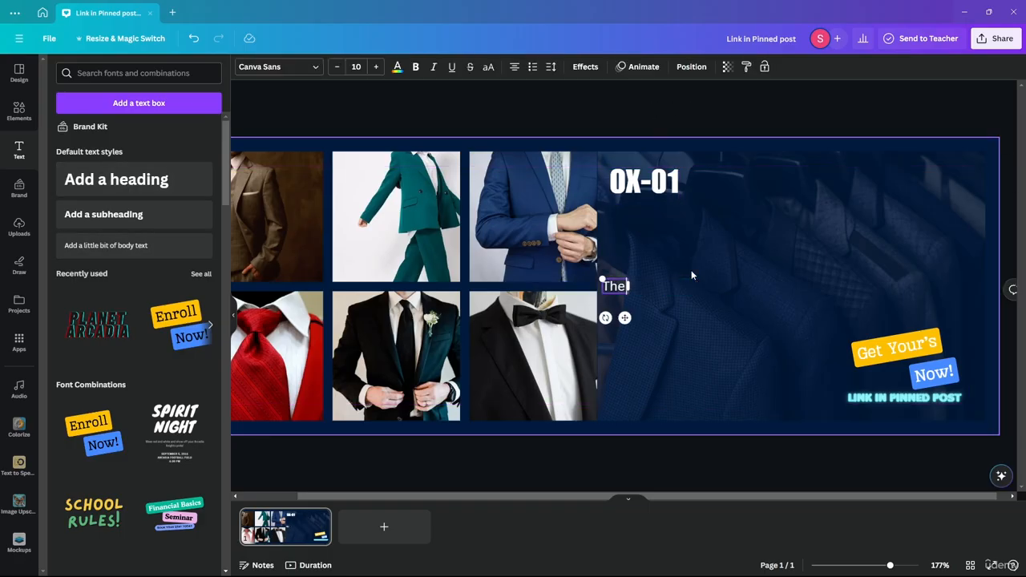
type(" best that ma")
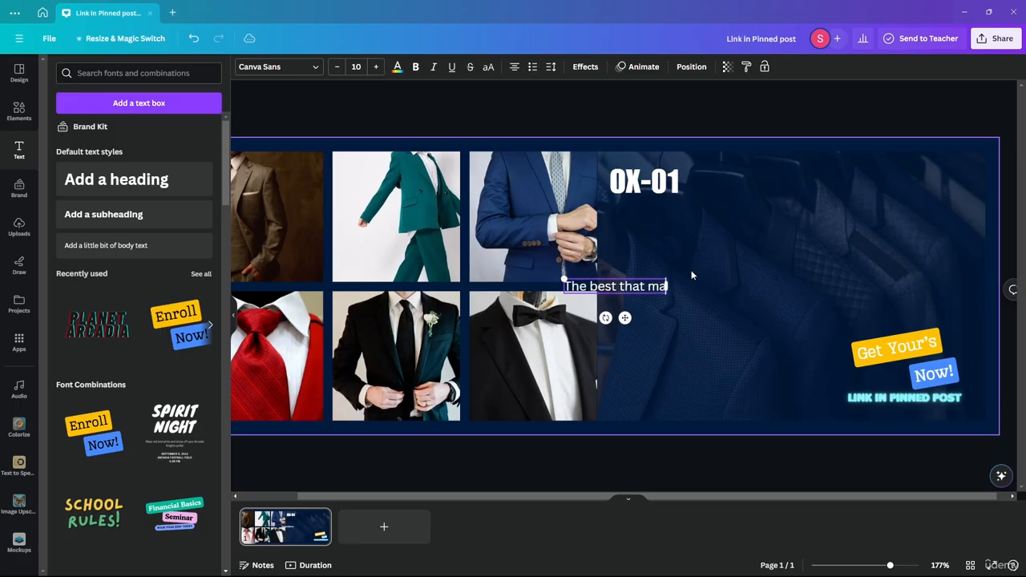
key("BackSpace")
key("BackSpace")
type("Man")
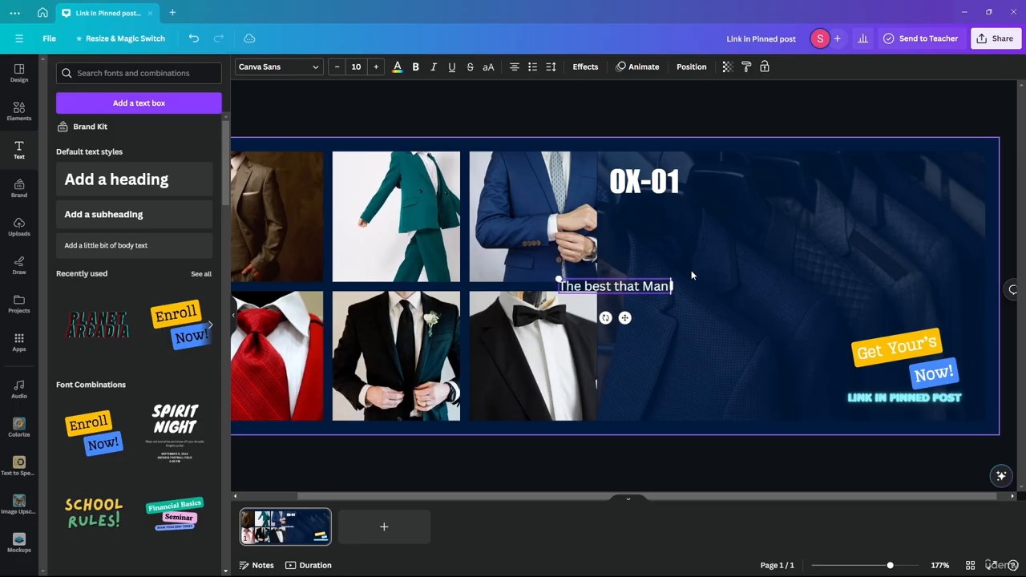
type(" can Get")
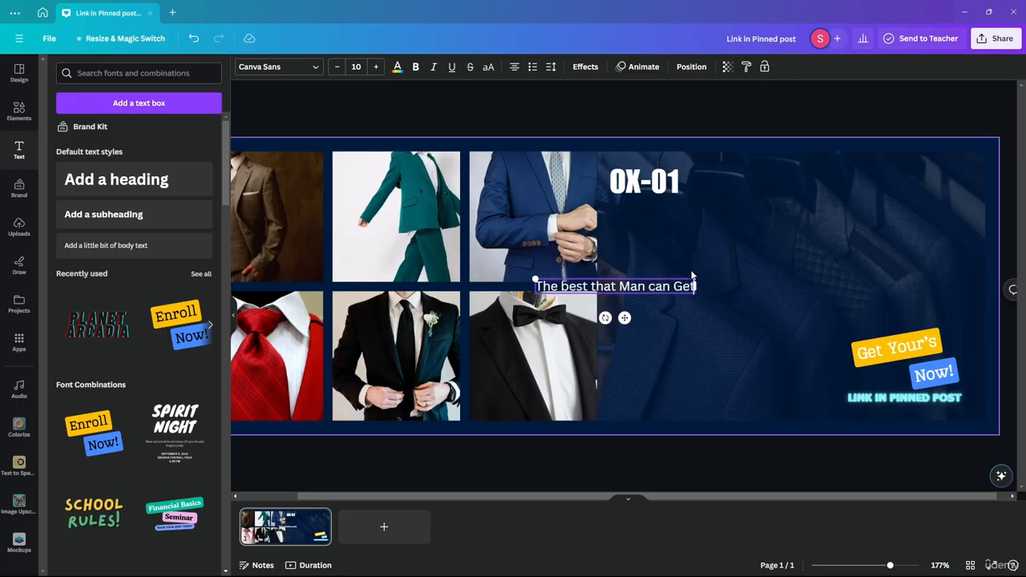
type("!")
Set the font of the whole "The best that Man can Get!" tagline to Impact
key("ctrl+a")
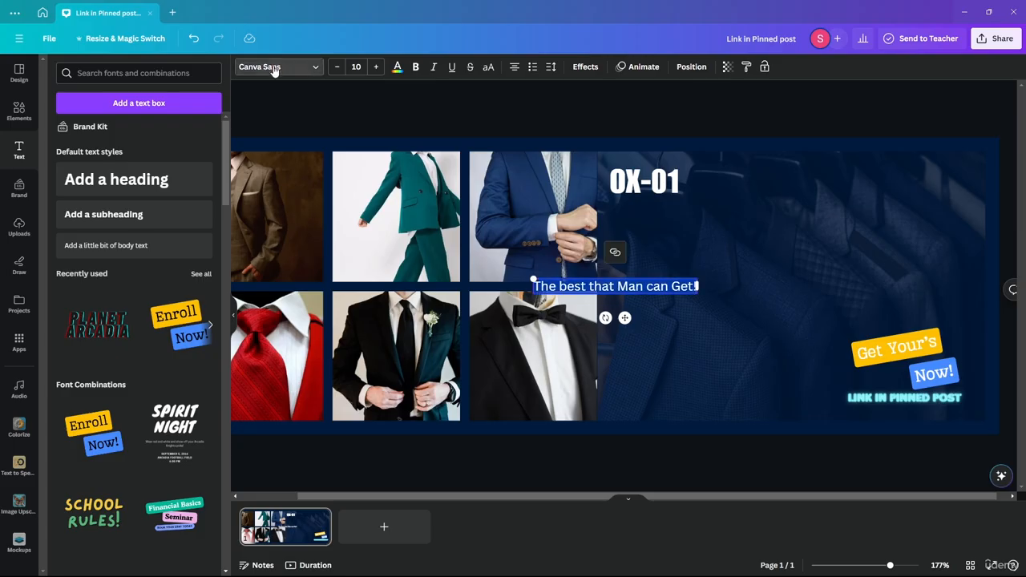
left_click(276, 66)
left_click(88, 428)
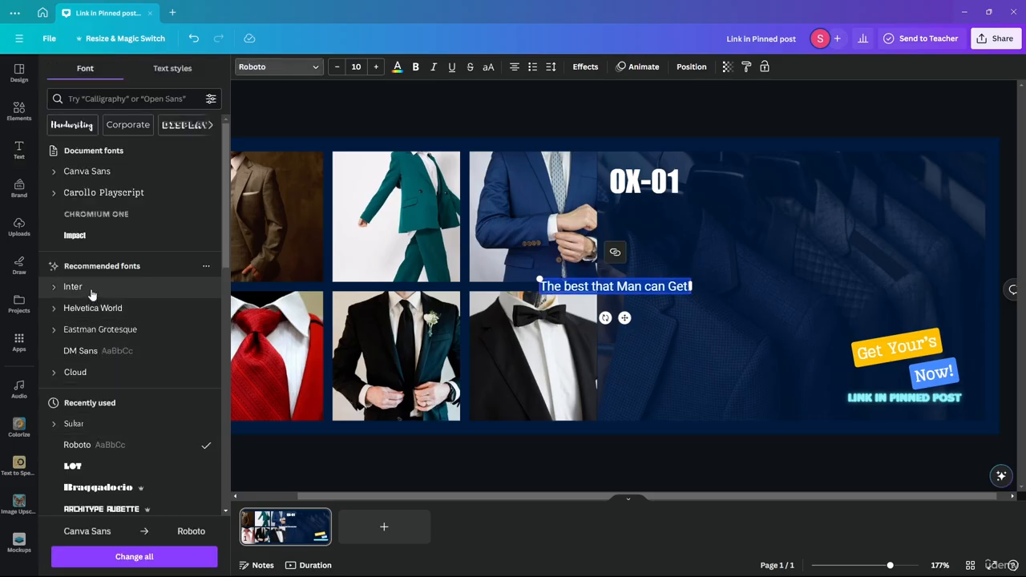
left_click(89, 236)
left_click(623, 114)
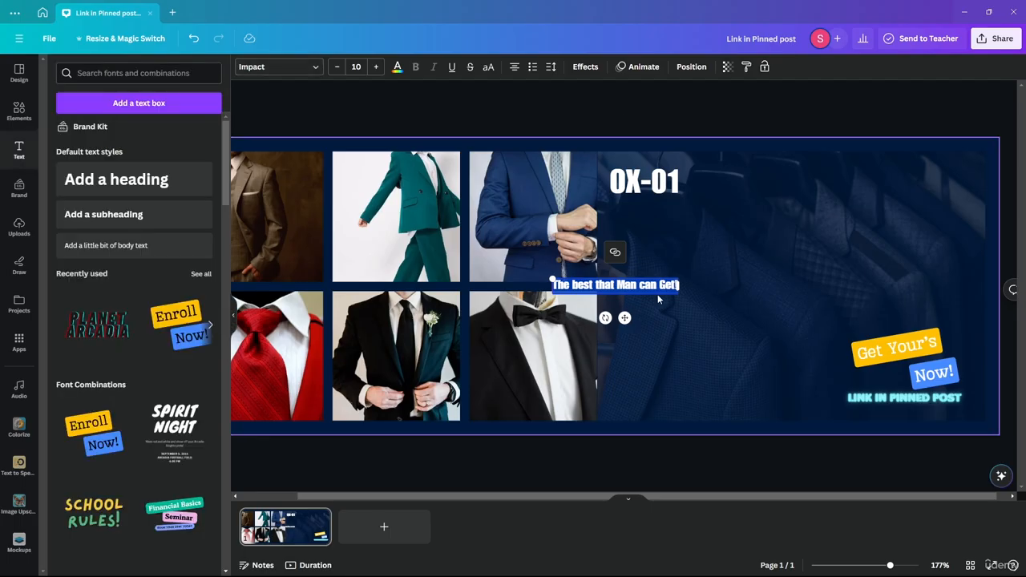
Set the "OX-01" title's size to 50 and move it clear of the photos into the faded suit area
left_click(652, 201)
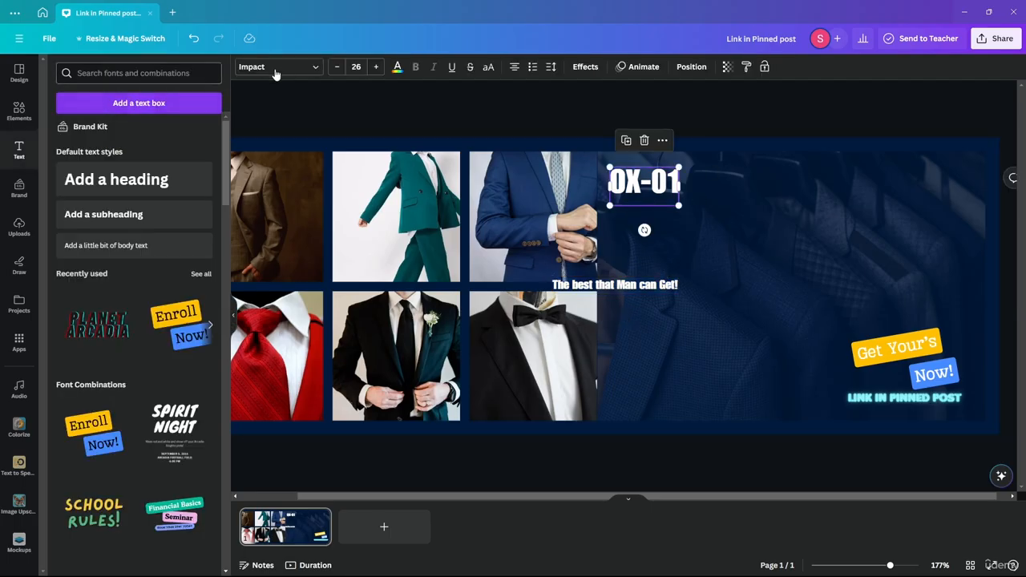
left_click(358, 66)
type("50")
key("Return")
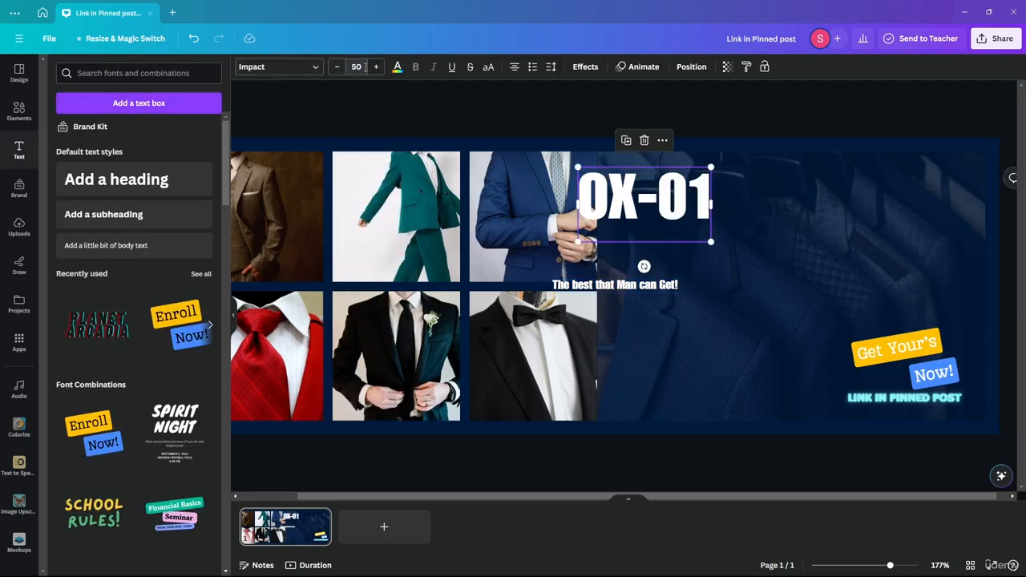
left_click_drag(661, 213, 692, 211)
Place the tagline directly beneath the "OX-01" title and increase its font size to 21
left_click_drag(621, 285, 683, 248)
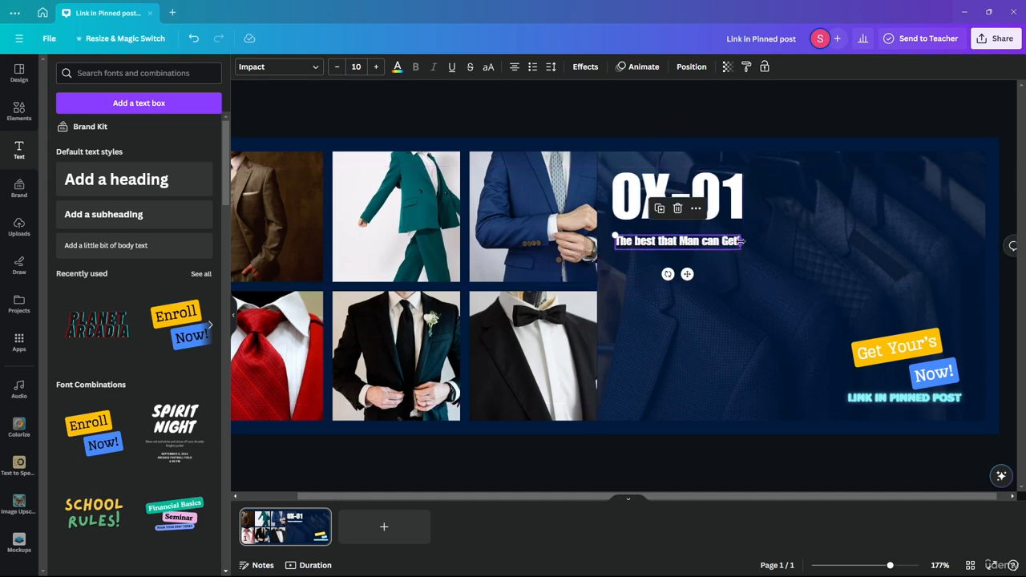
left_click(668, 240)
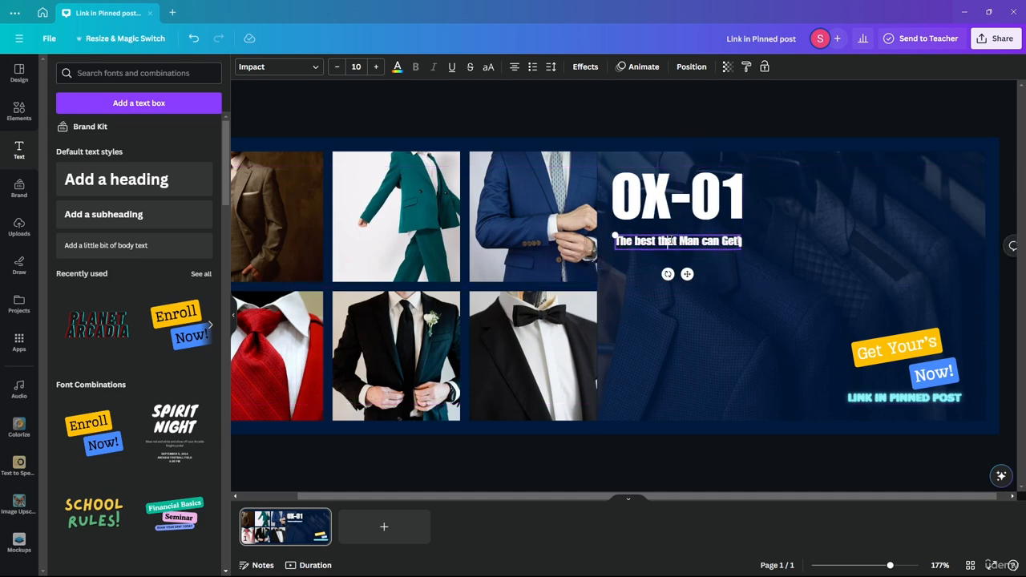
left_click(376, 66)
left_click(375, 67)
left_click(376, 67)
left_click(376, 66)
left_click(376, 67)
left_click(376, 66)
left_click(376, 67)
left_click(376, 67)
left_click(376, 66)
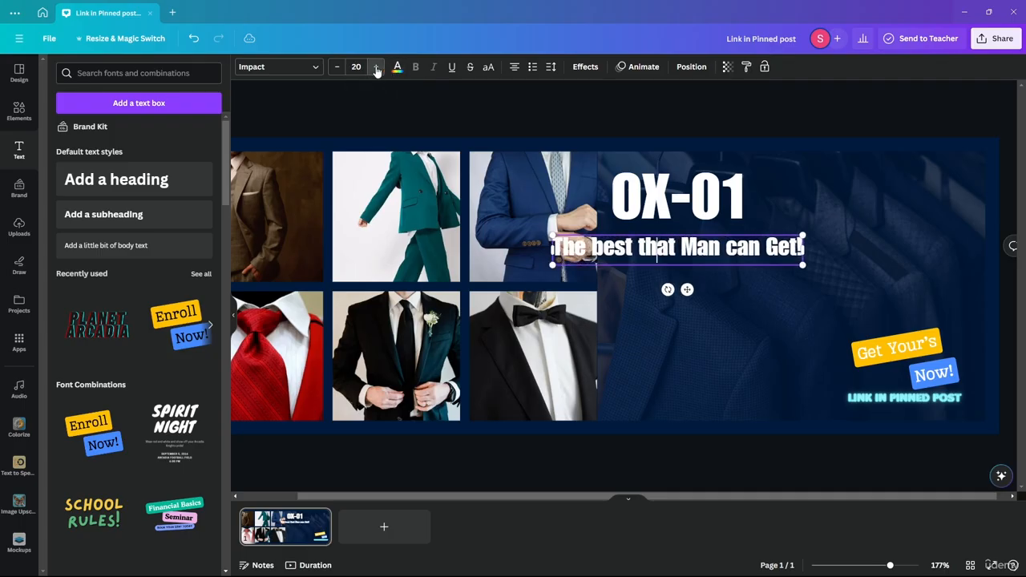
left_click(376, 66)
left_click(375, 67)
Narrow the tagline's box to the title's width so it wraps onto two lines, aligned just below "OX-01"
left_click_drag(686, 260, 750, 259)
left_click_drag(876, 248, 747, 249)
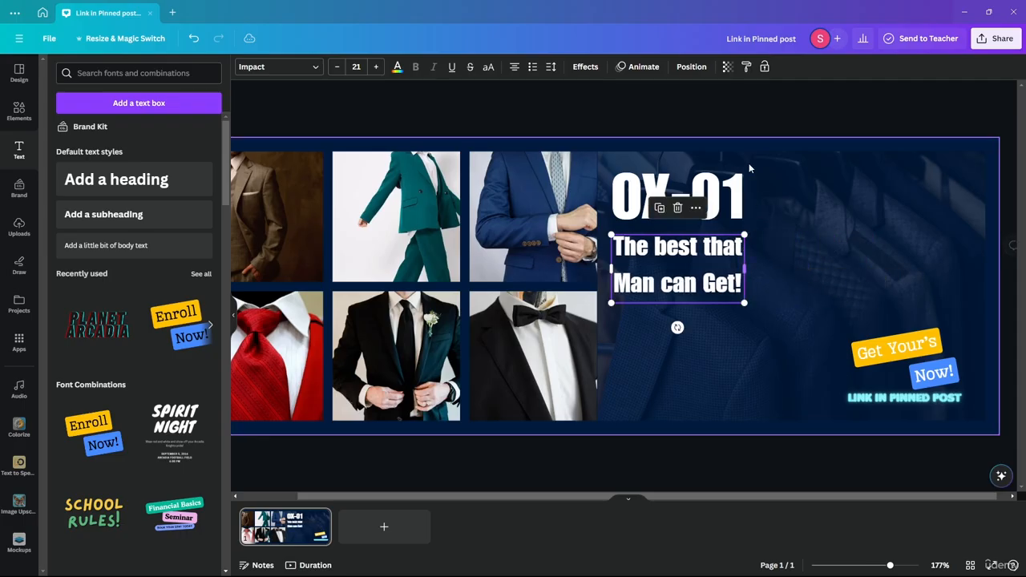
left_click(653, 101)
left_click_drag(677, 277, 678, 285)
left_click(696, 98)
scroll(696, 141, "down", 5)
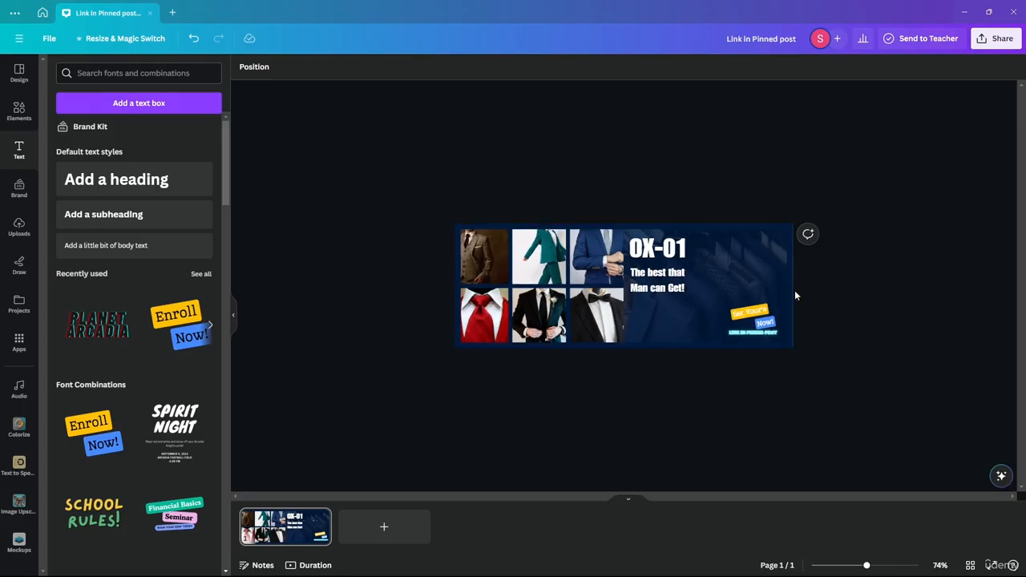
Move the title and the tagline beneath it towards the middle of the faded suit area
scroll(794, 290, "up", 3)
scroll(800, 297, "up", 3)
left_click_drag(683, 202, 758, 199)
left_click_drag(694, 271, 771, 257)
Move "OX-01" back beside the photo grid, place the tagline on its other side and widen the tagline's box to the area's edge
left_click(746, 192)
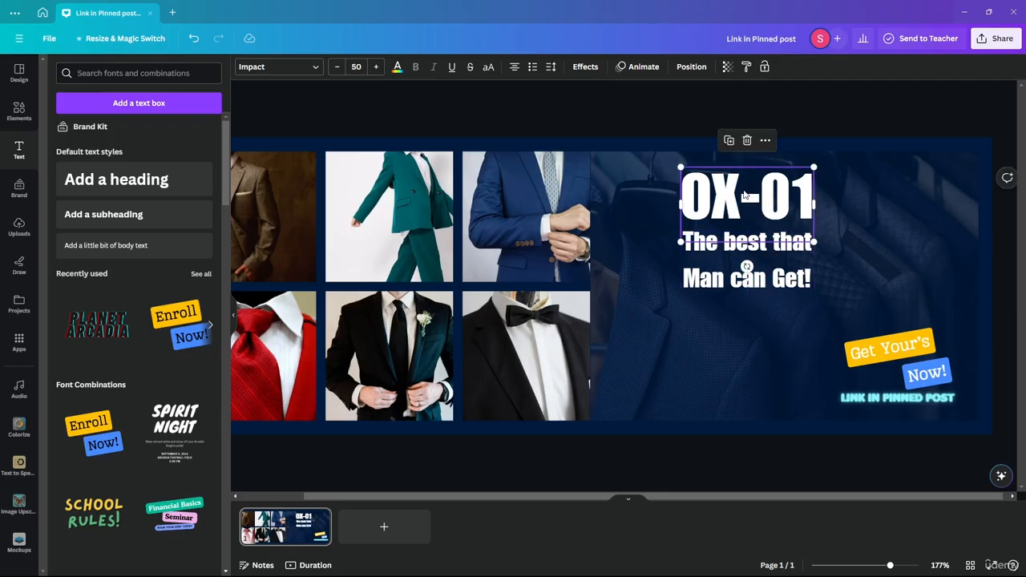
left_click_drag(745, 192, 668, 189)
left_click_drag(744, 277, 816, 215)
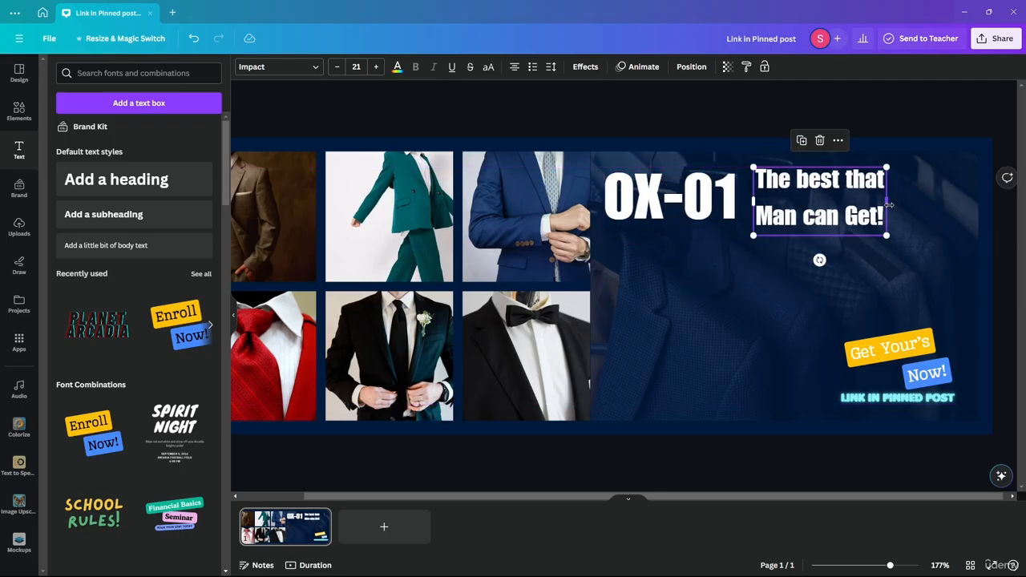
left_click_drag(888, 205, 964, 195)
Underline the "The best that Man can Get!" tagline
left_click(808, 185)
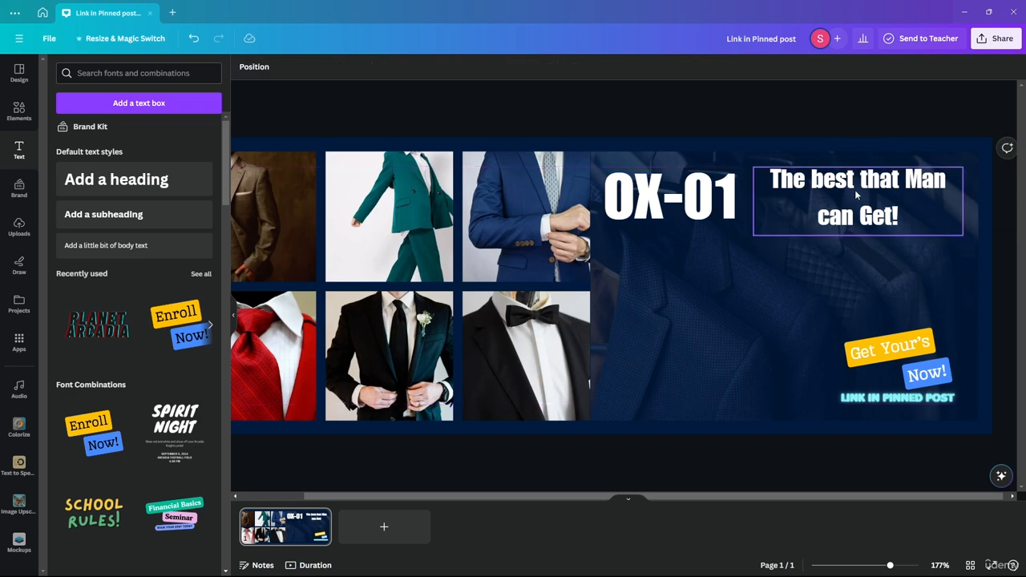
left_click(452, 67)
left_click(717, 118)
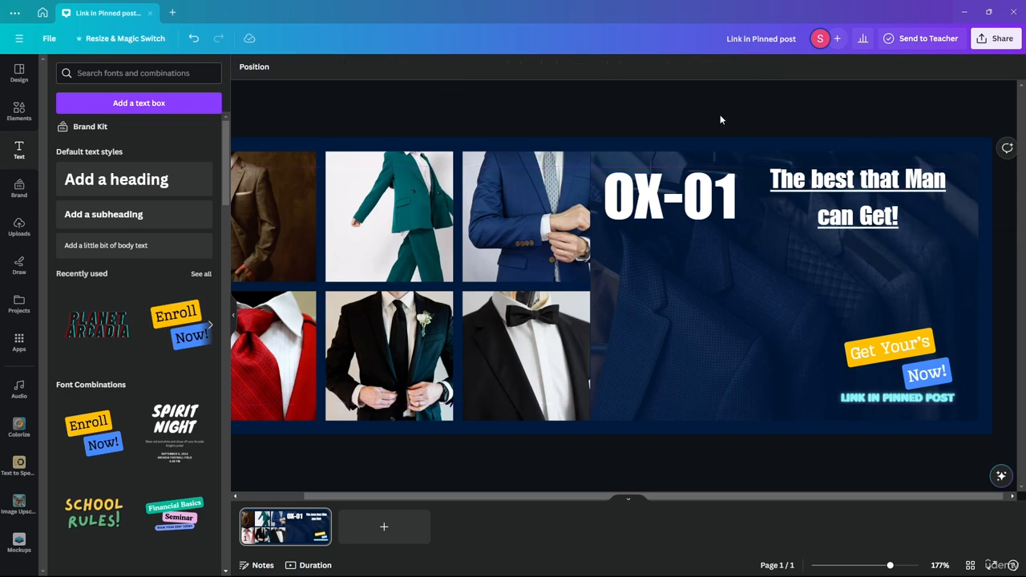
Underline the "OX-01" title
left_click(696, 194)
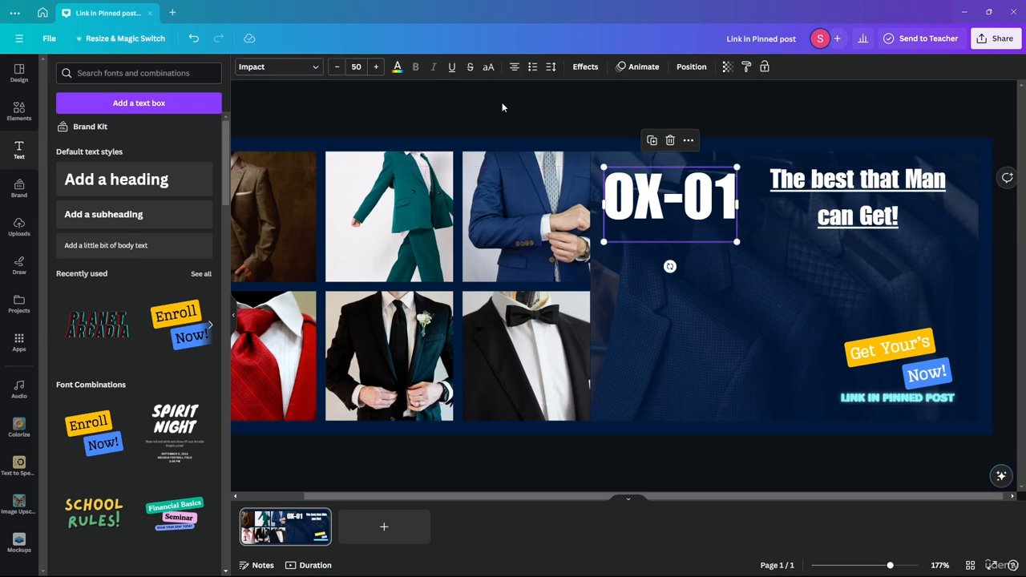
left_click(452, 70)
left_click(691, 127)
scroll(625, 167, "down", 3)
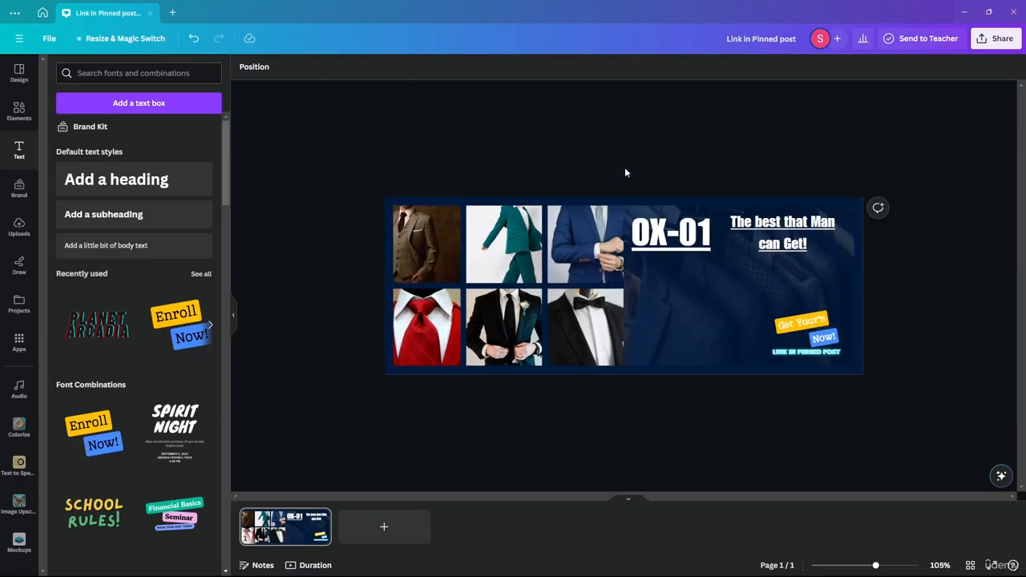
Move the "OX-01" title down along the photo grid's edge to mid-height and remove its underline
left_click_drag(680, 237, 657, 282)
scroll(702, 297, "up", 5)
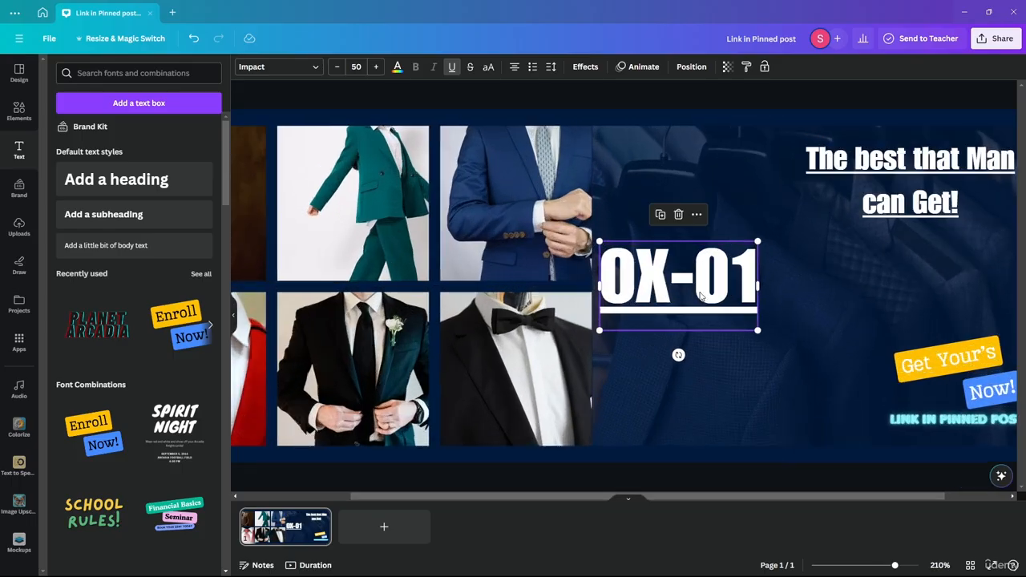
left_click(451, 66)
Break "OX-01" into one character per line and move the vertical title up beside the photo grid
left_click(632, 276)
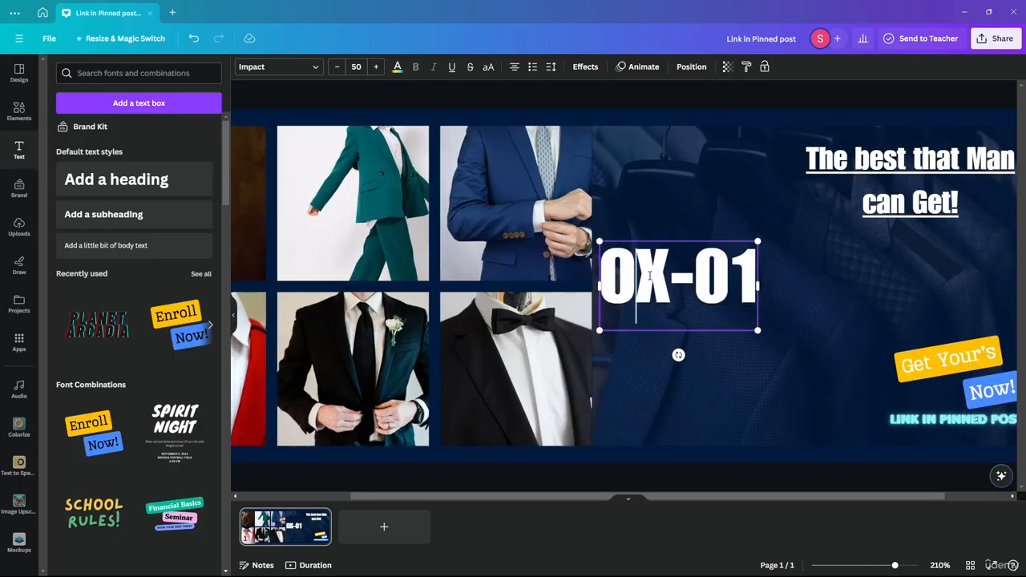
key("Return")
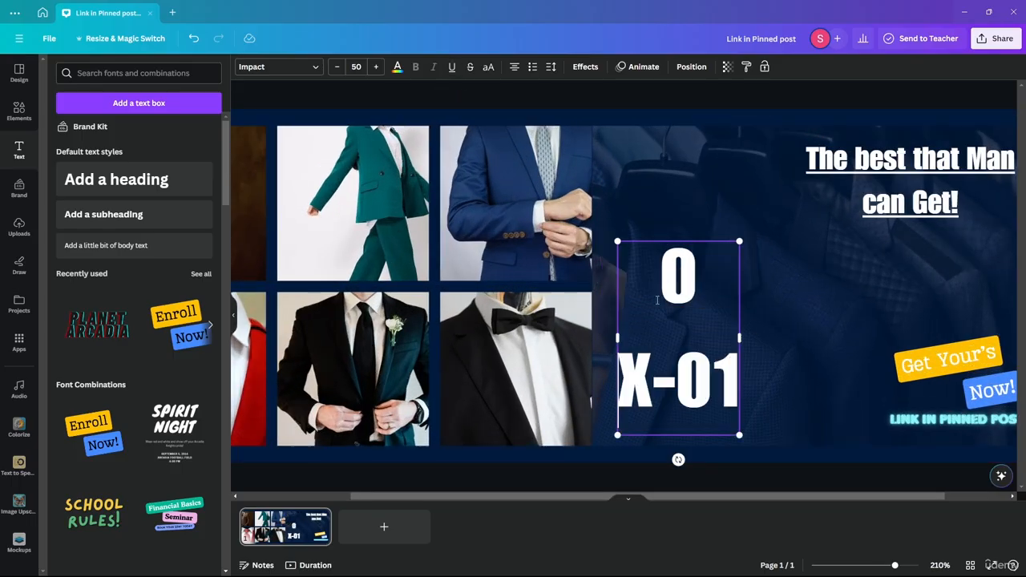
left_click(677, 383)
key("Return")
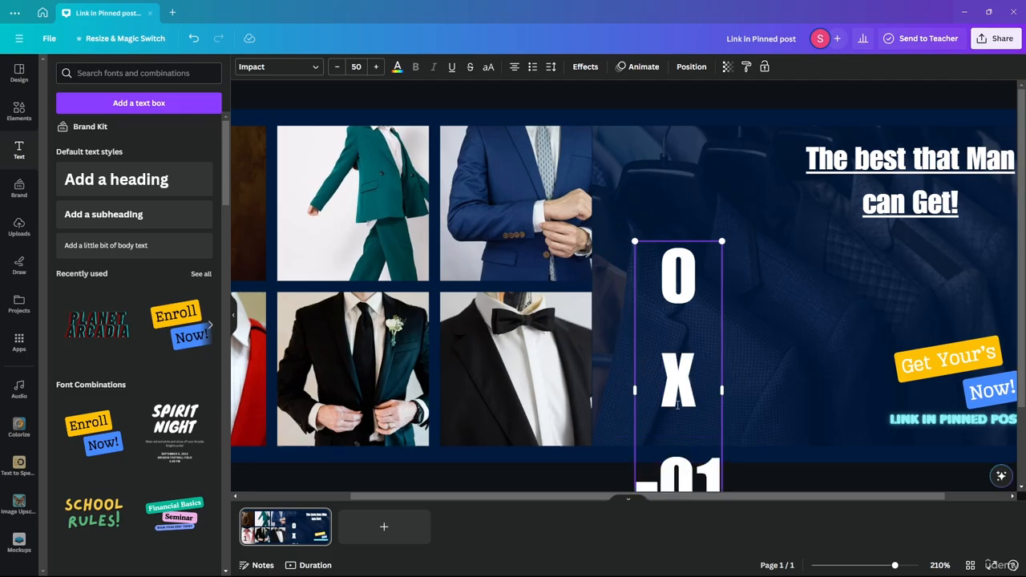
left_click_drag(682, 361, 662, 245)
left_click(555, 460)
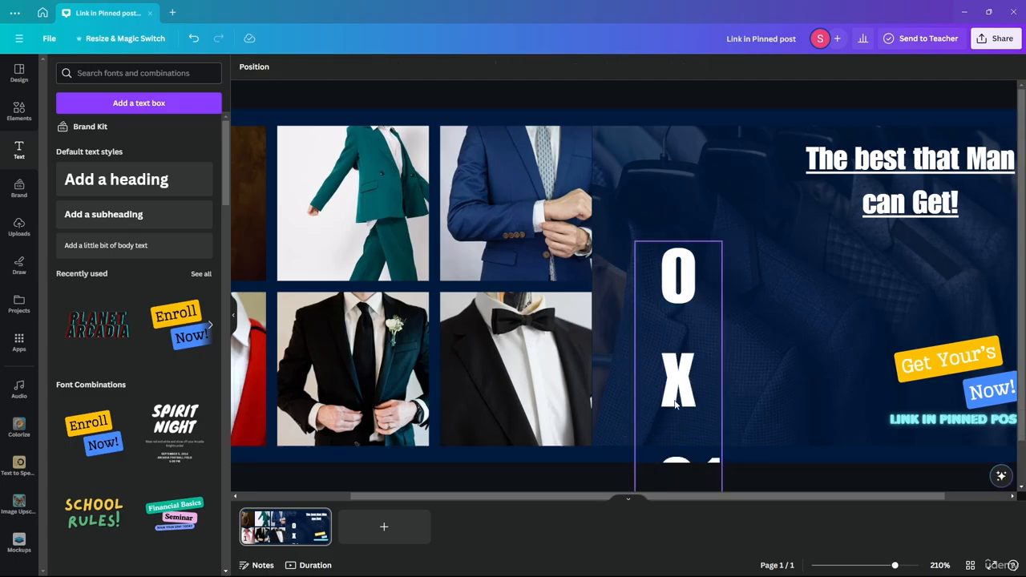
left_click_drag(678, 478, 654, 304)
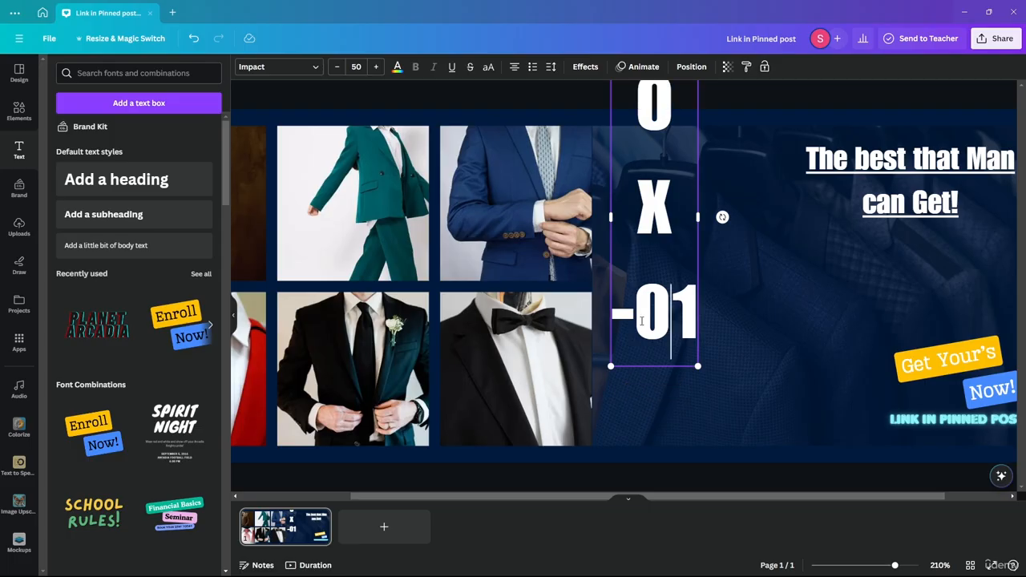
left_click(637, 316)
key("Return")
key("Return")
scroll(751, 392, "down", 2)
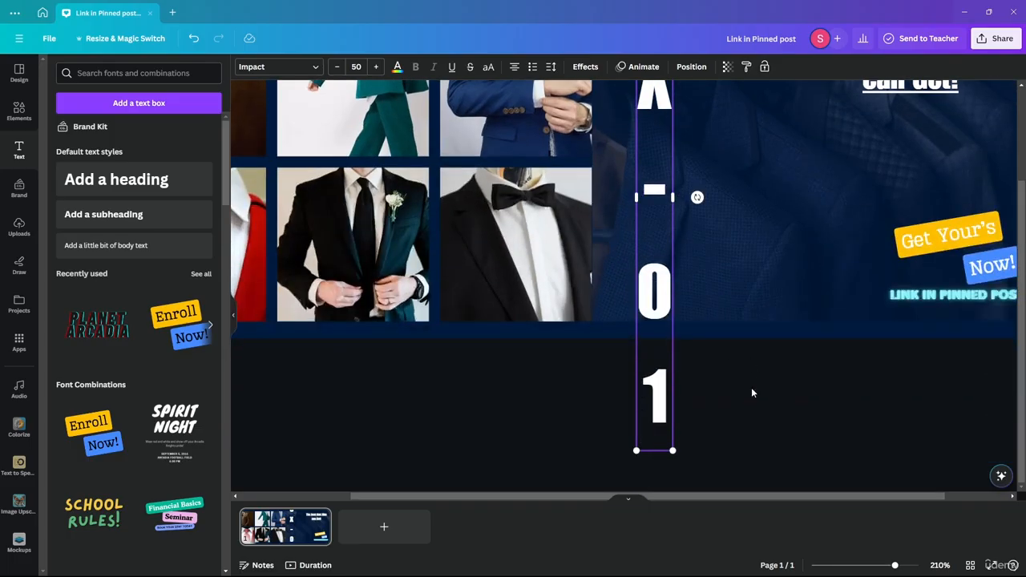
scroll(701, 360, "down", 5)
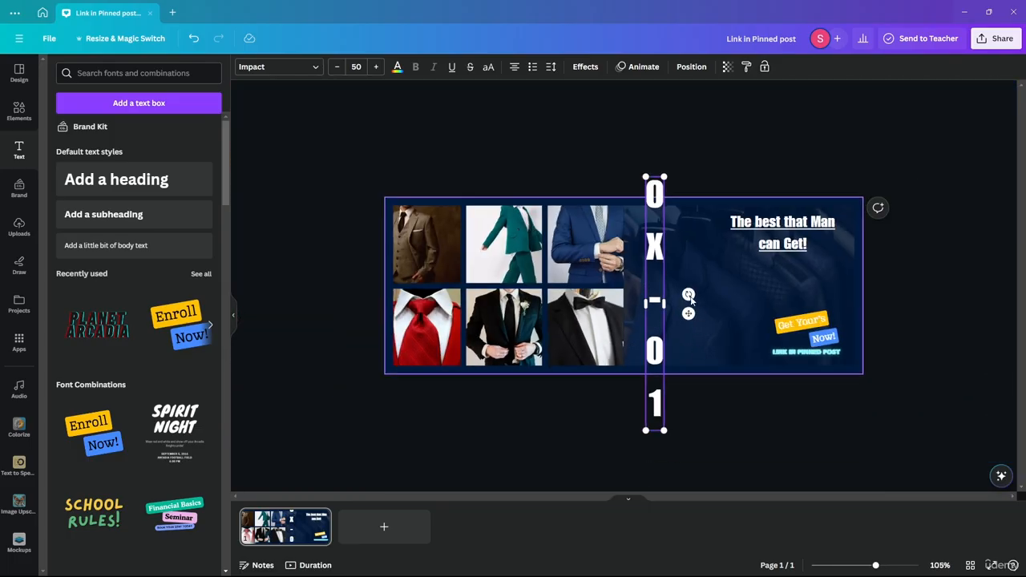
left_click(338, 67)
left_click(338, 67)
left_click(337, 67)
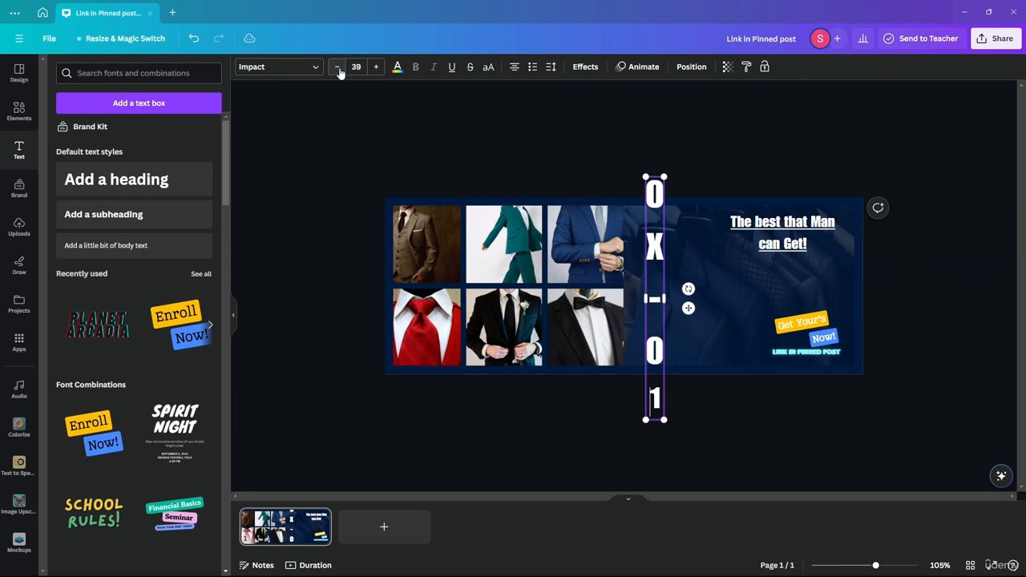
left_click(337, 68)
left_click(337, 67)
key("ctrl+z")
key("ctrl+z")
key("ctrl+z")
key("ctrl+z")
key("ctrl+z")
key("ctrl+z")
key("ctrl+z")
key("ctrl+z")
key("ctrl+z")
key("ctrl+z")
key("ctrl+z")
key("ctrl+z")
key("ctrl+z")
key("ctrl+z")
key("ctrl+z")
key("ctrl+z")
key("ctrl+z")
key("ctrl+z")
key("ctrl+z")
key("ctrl+z")
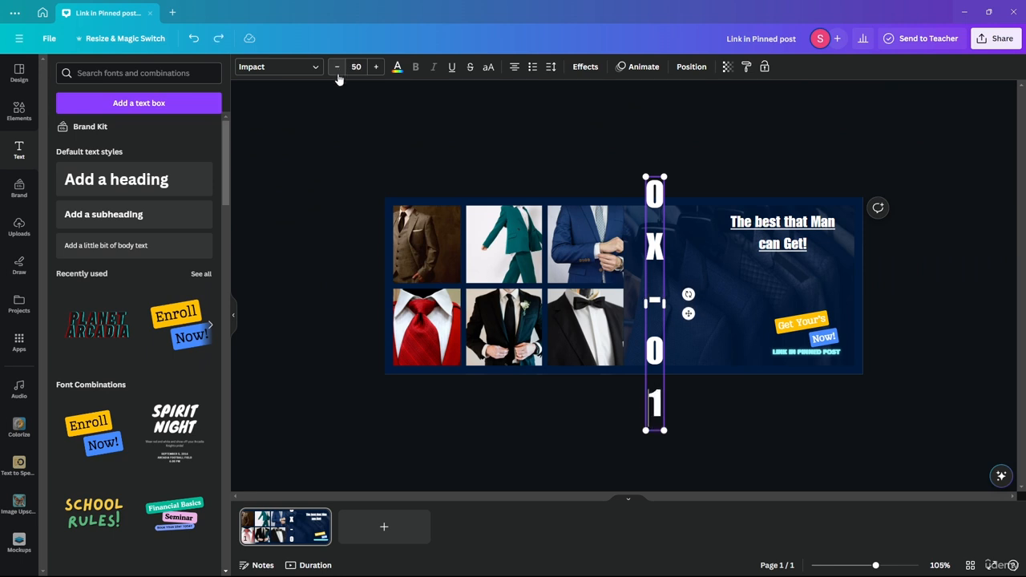
key("ctrl+z")
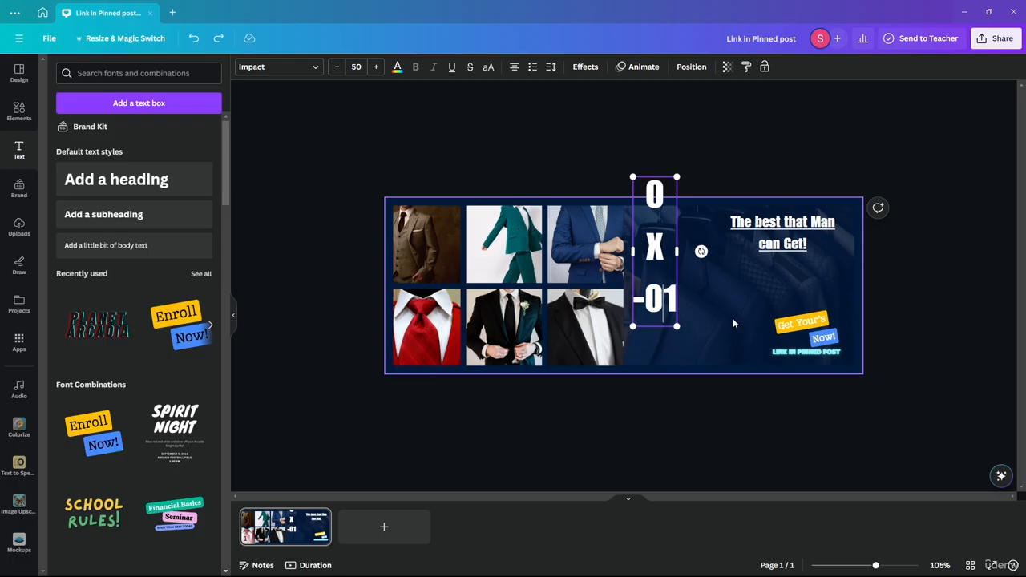
key("ctrl+y")
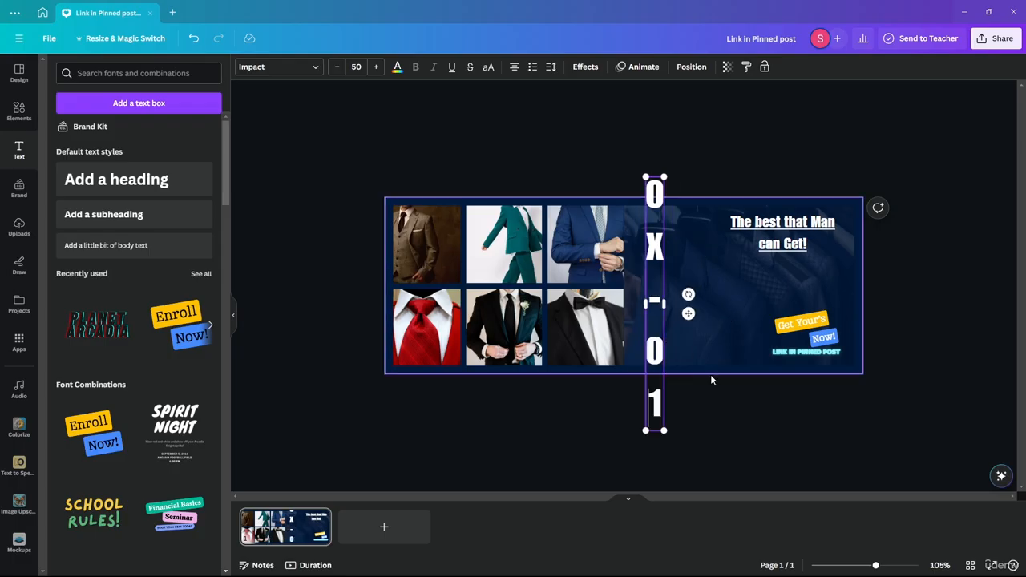
Reduce the font size of the whole vertical "OX-01" title to 36
left_click(338, 71)
left_click(338, 70)
left_click(338, 71)
left_click(337, 71)
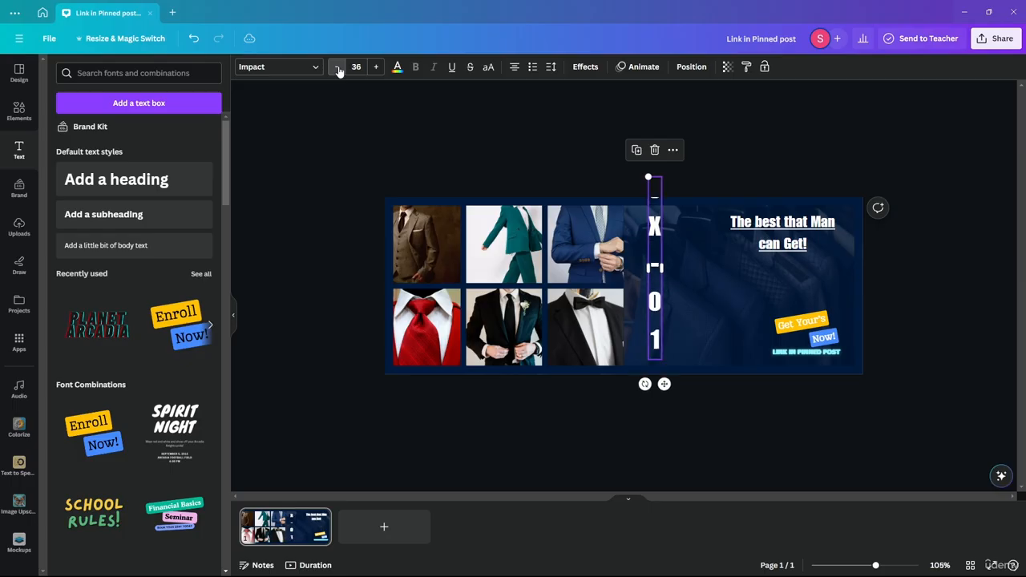
Reduce the vertical "OX-01" title to font size 28 and place it just beside the photo grid, vertically centred on the cover
left_click(337, 71)
left_click(337, 70)
left_click(692, 435)
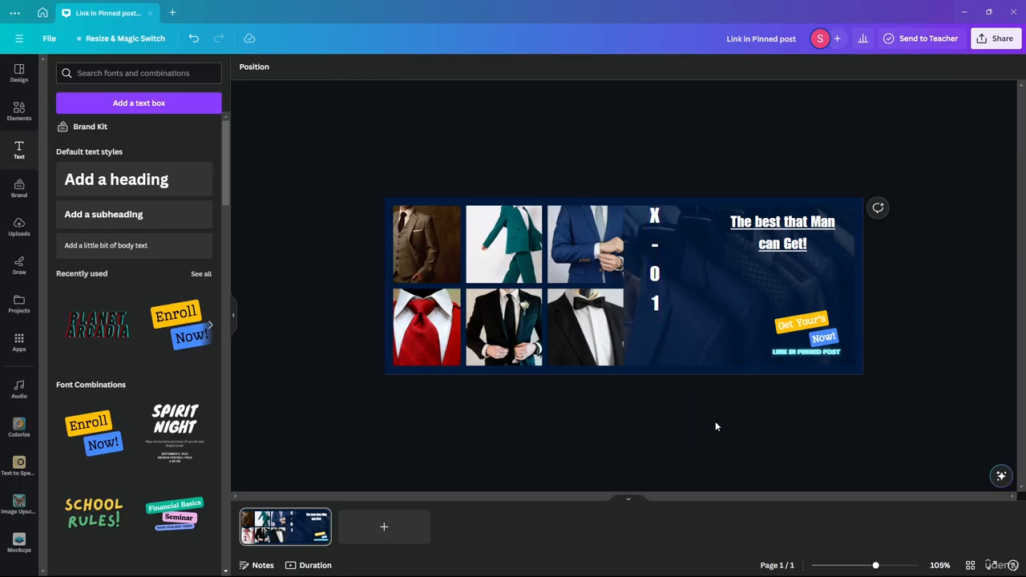
scroll(715, 426, "up", 5)
left_click(604, 302)
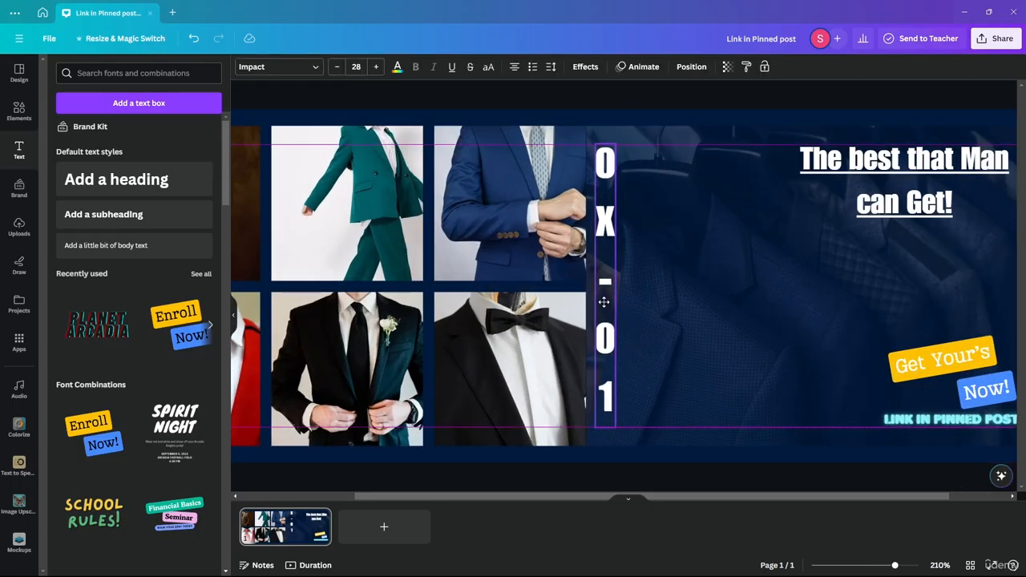
left_click_drag(603, 302, 610, 302)
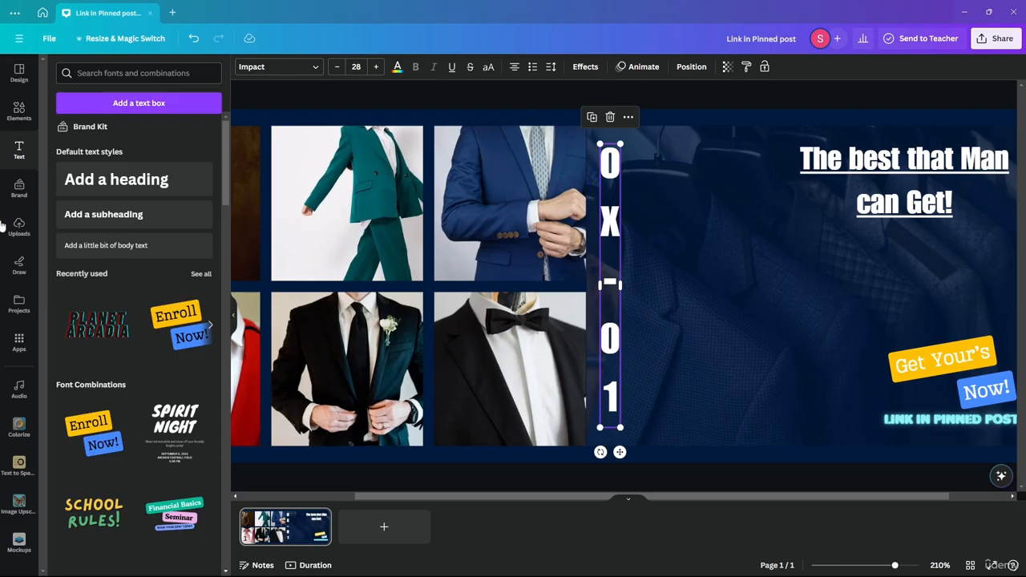
Add a square shape beside the photo grid, colour it dark red, narrow it and place it behind the "OX-01" title
left_click(19, 110)
left_click_drag(71, 227, 634, 248)
left_click(665, 165)
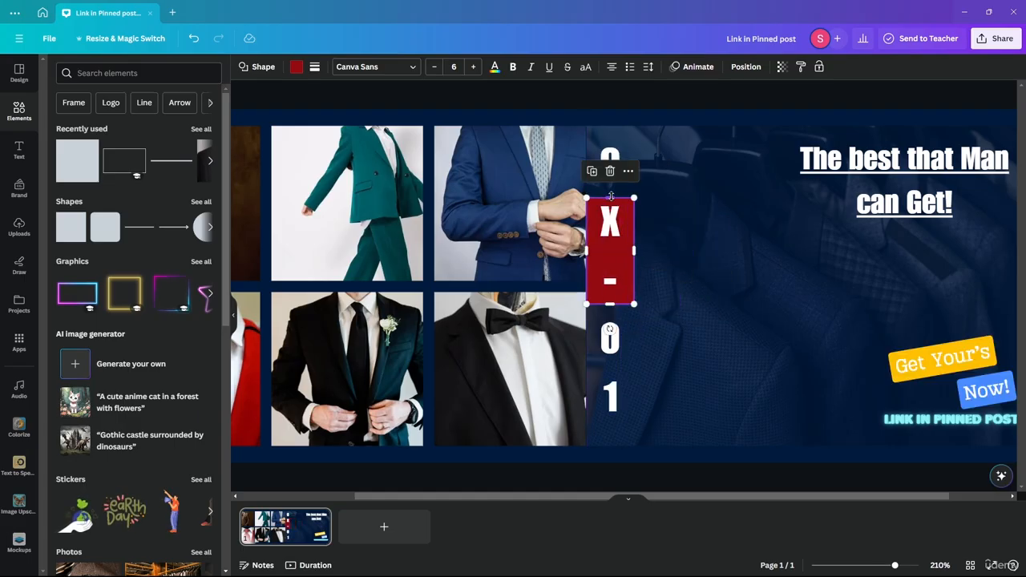
Stretch the red rectangle behind the "OX-01" title to the cover's full height, from the top edge to the bottom edge
left_click_drag(610, 197, 605, 109)
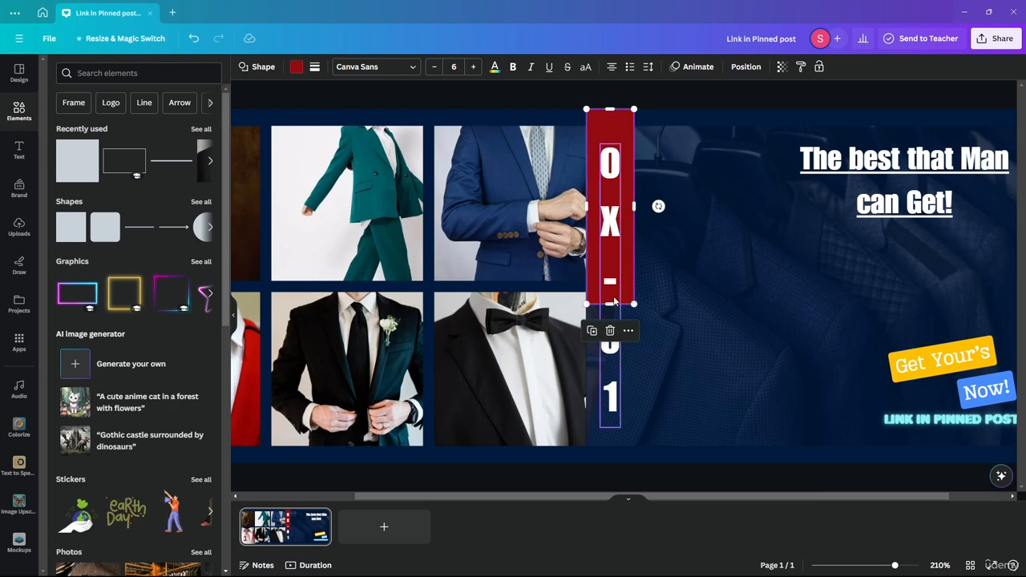
left_click_drag(609, 304, 611, 462)
left_click(671, 479)
scroll(676, 468, "down", 5)
scroll(691, 428, "up", 3)
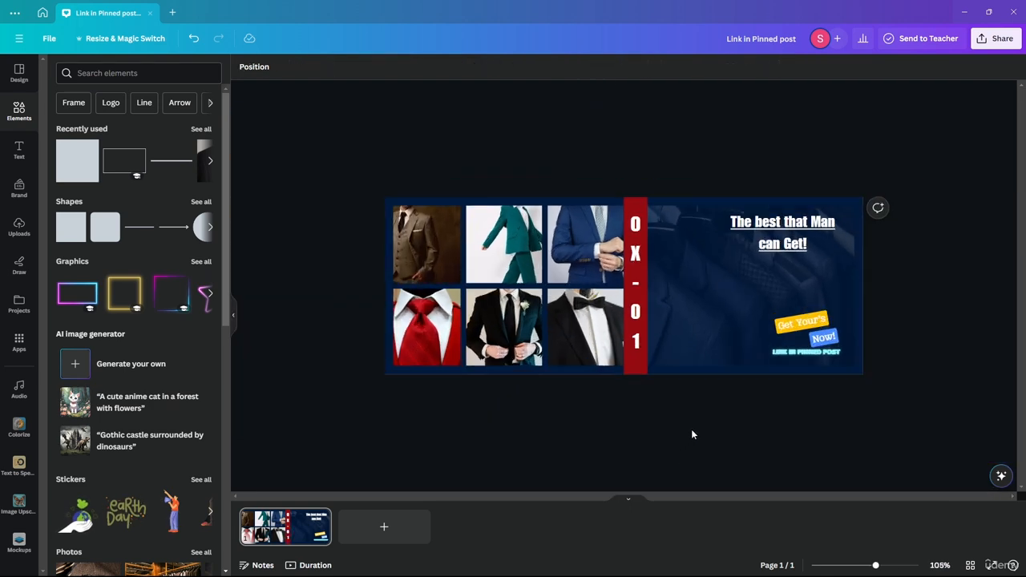
scroll(719, 441, "down", 2)
scroll(811, 430, "up", 2)
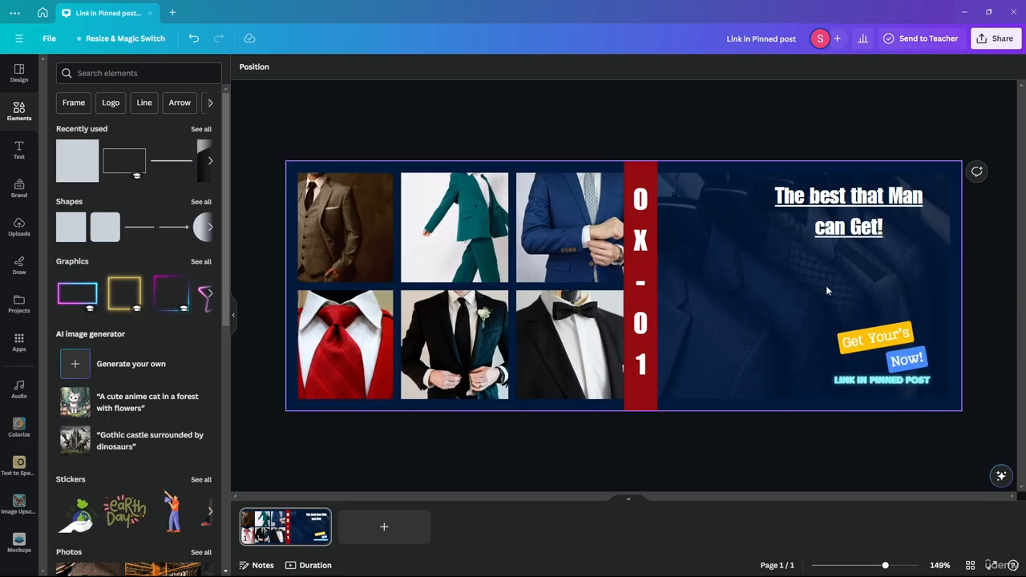
Move the tagline to the middle of the faded suit rack area and delete the "Get Your's" and "Now!" labels
left_click(819, 213)
left_click_drag(819, 212, 788, 281)
left_click(901, 337)
key("Delete")
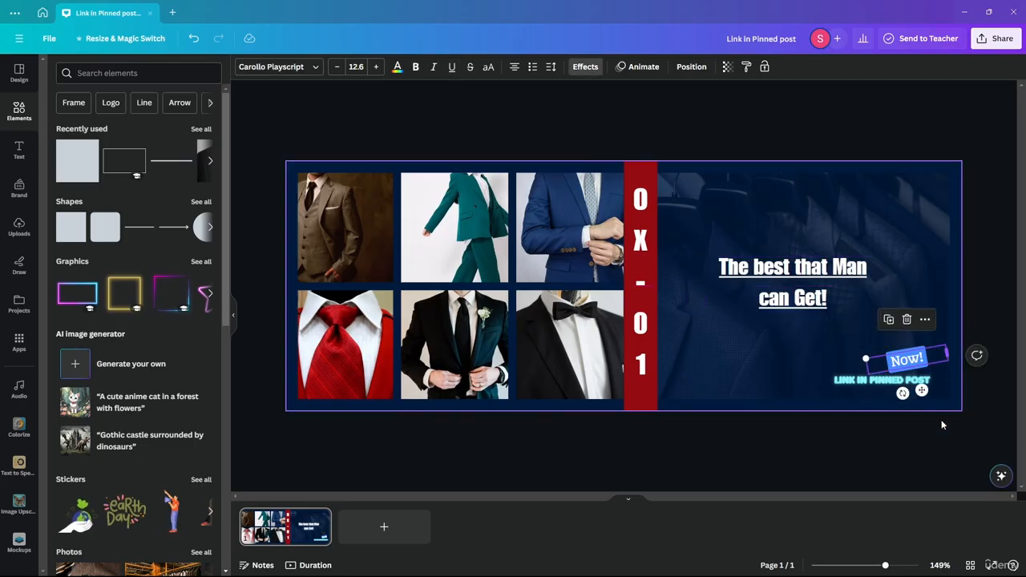
key("Delete")
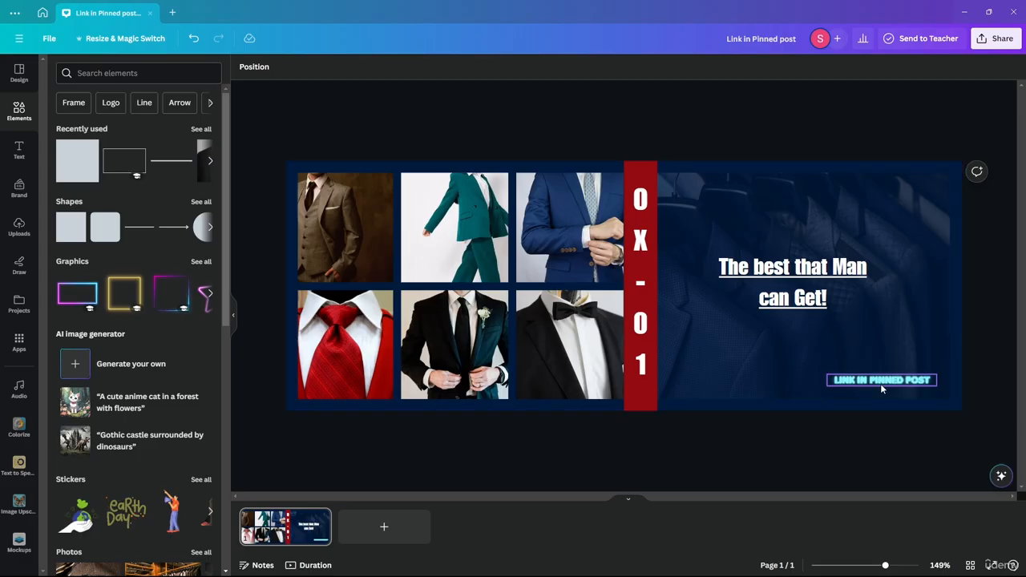
Move the "LINK IN PINNED POST" text so it sits centred below the tagline
left_click_drag(880, 381, 791, 362)
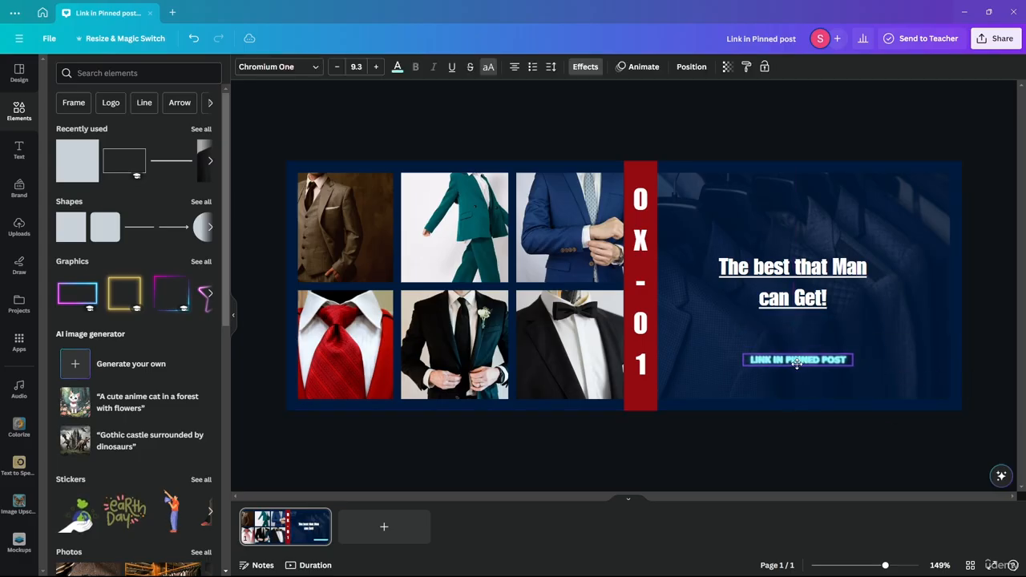
left_click(828, 445)
scroll(833, 429, "down", 4)
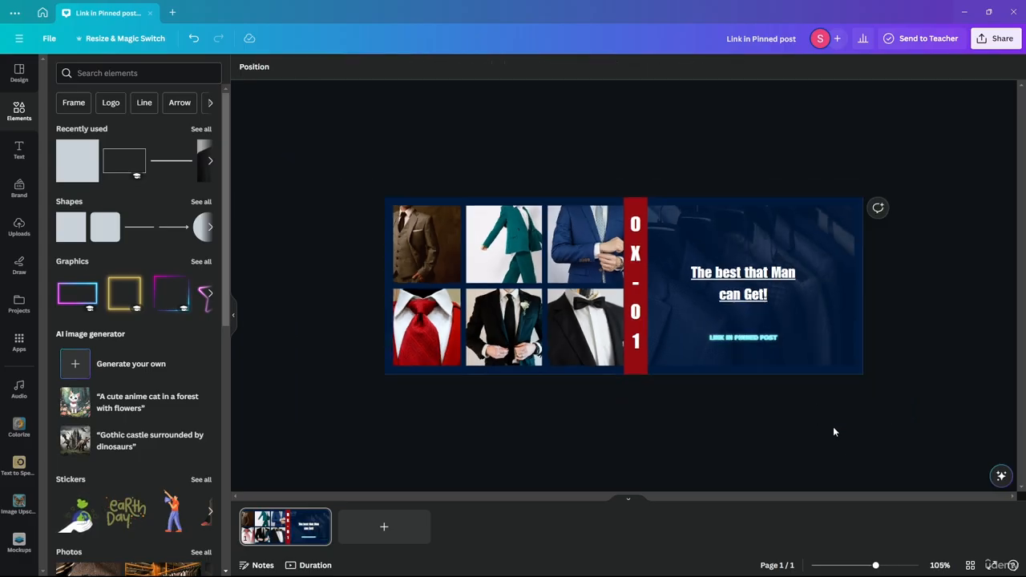
scroll(797, 415, "up", 1)
Browse the fashion cover templates and compare their layouts with the current design
left_click(18, 72)
scroll(158, 401, "down", 5)
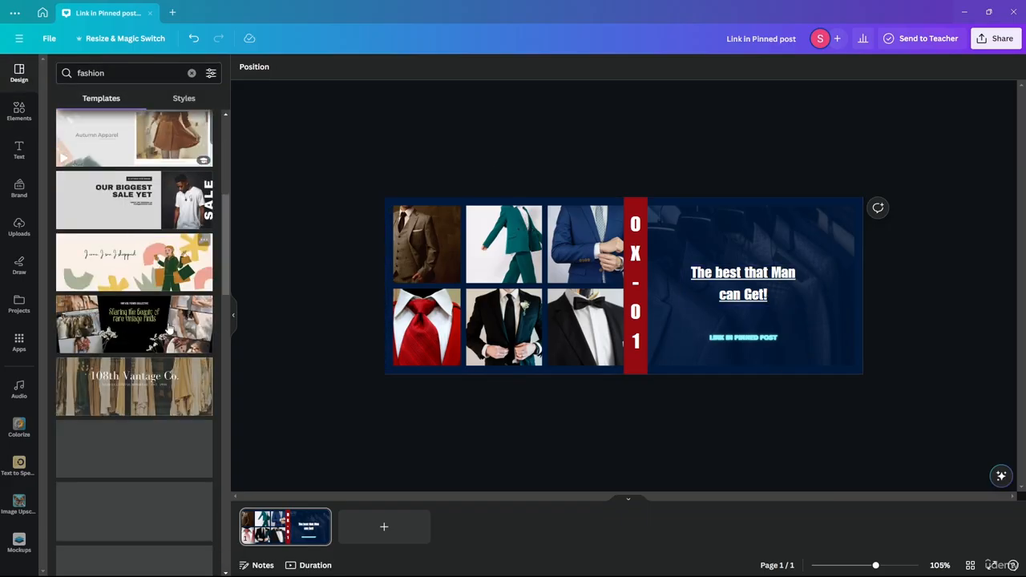
scroll(150, 431, "down", 3)
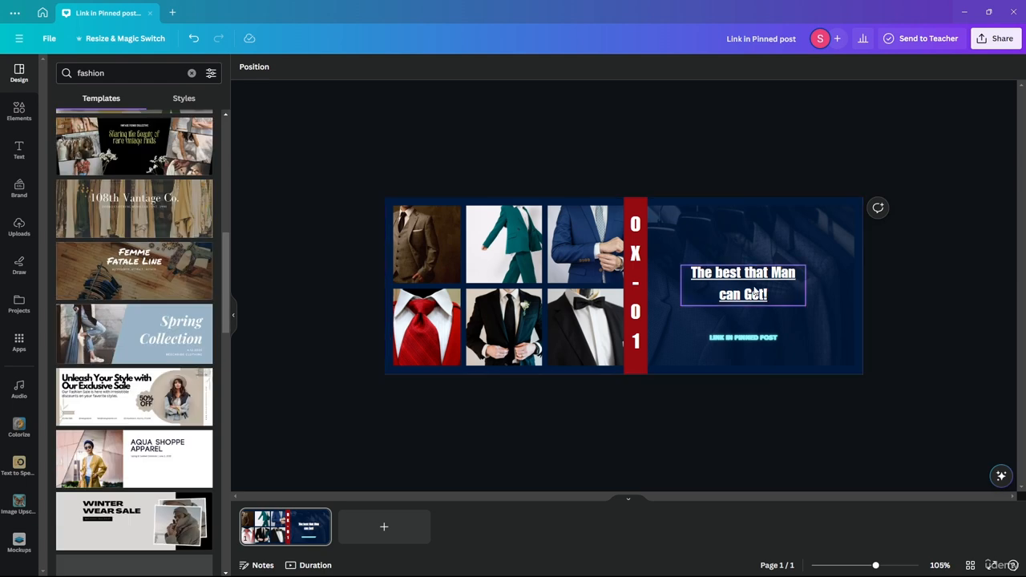
scroll(110, 312, "down", 4)
scroll(158, 232, "down", 3)
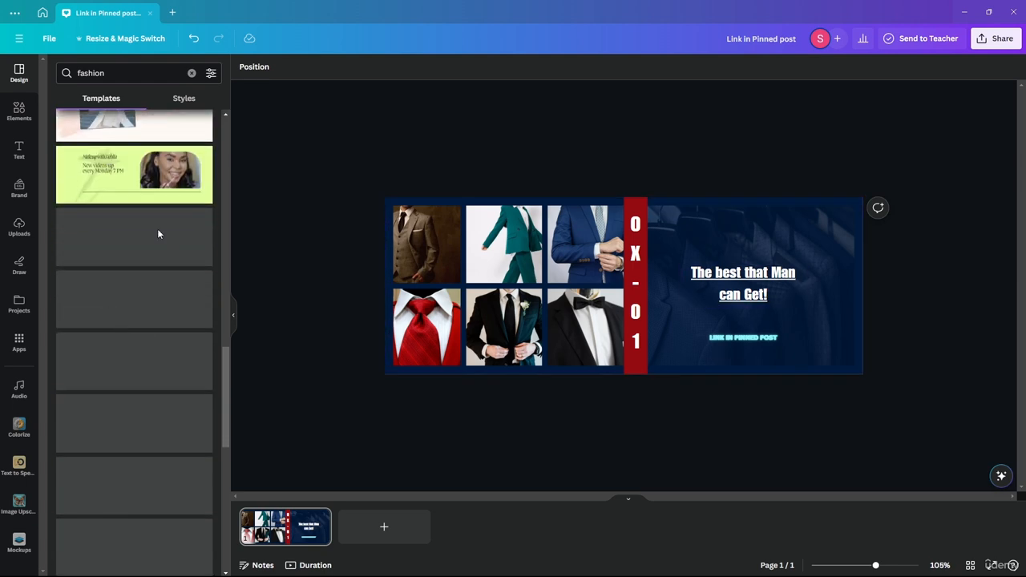
scroll(131, 298, "down", 5)
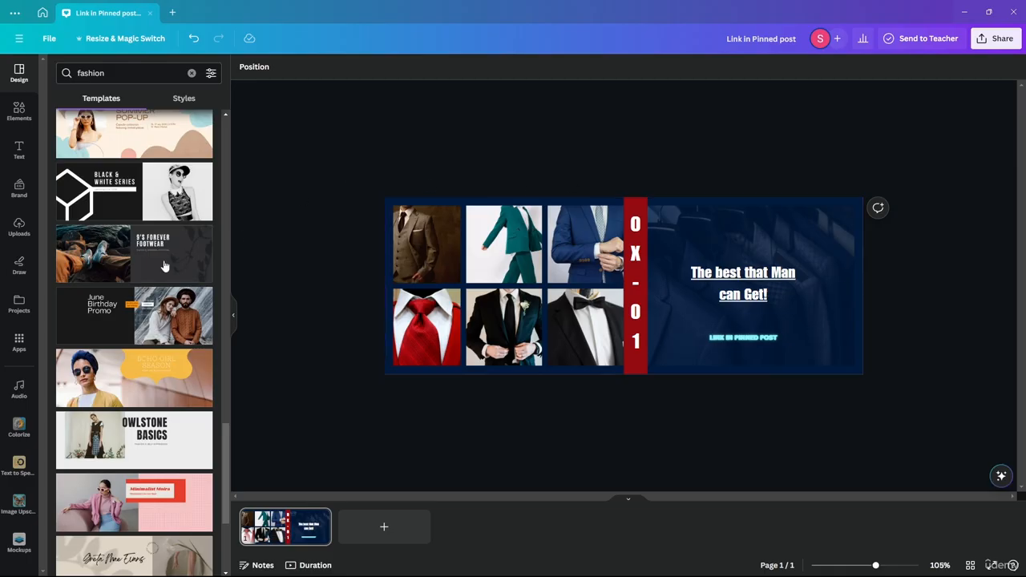
scroll(153, 276, "down", 3)
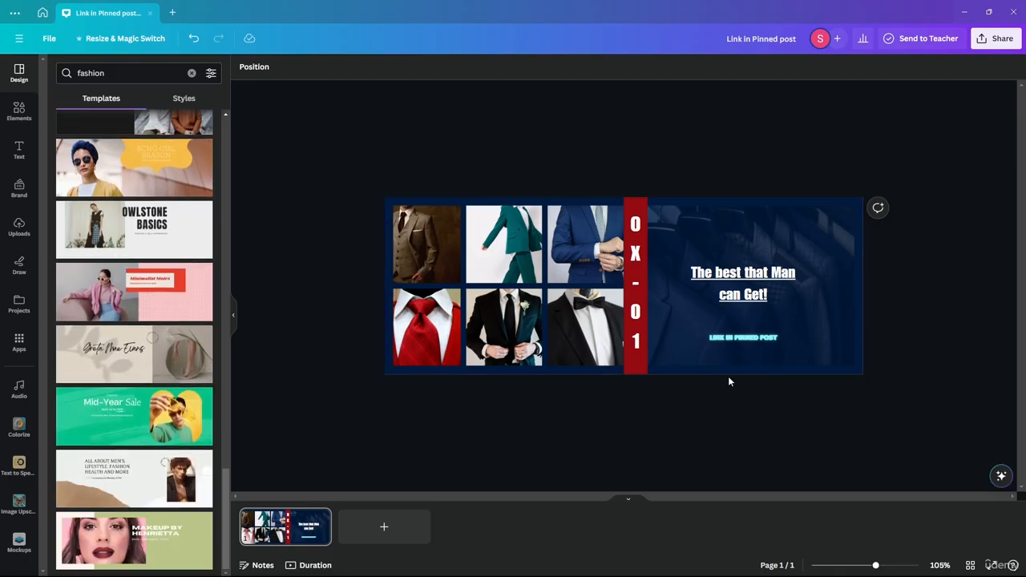
scroll(753, 383, "up", 5)
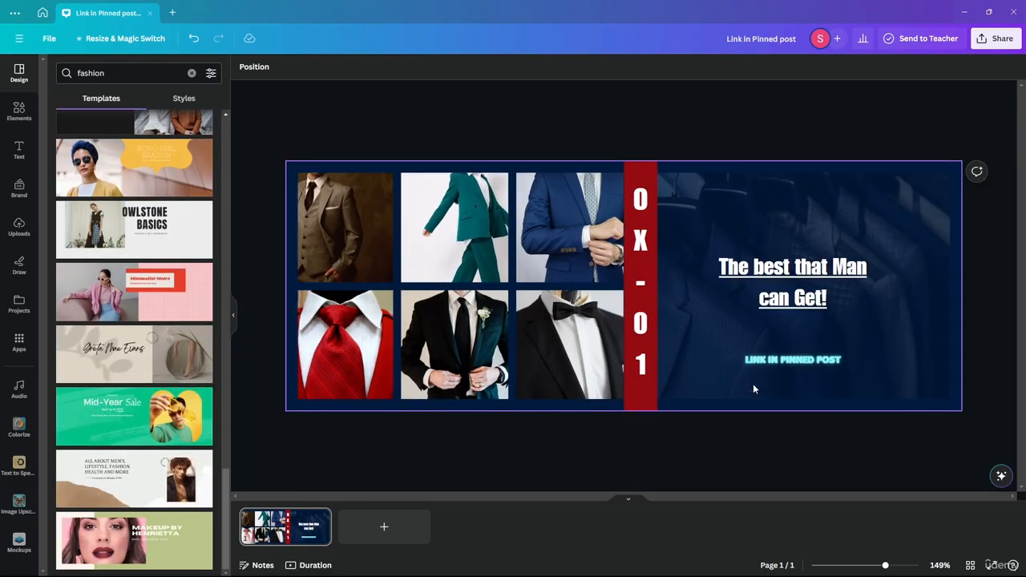